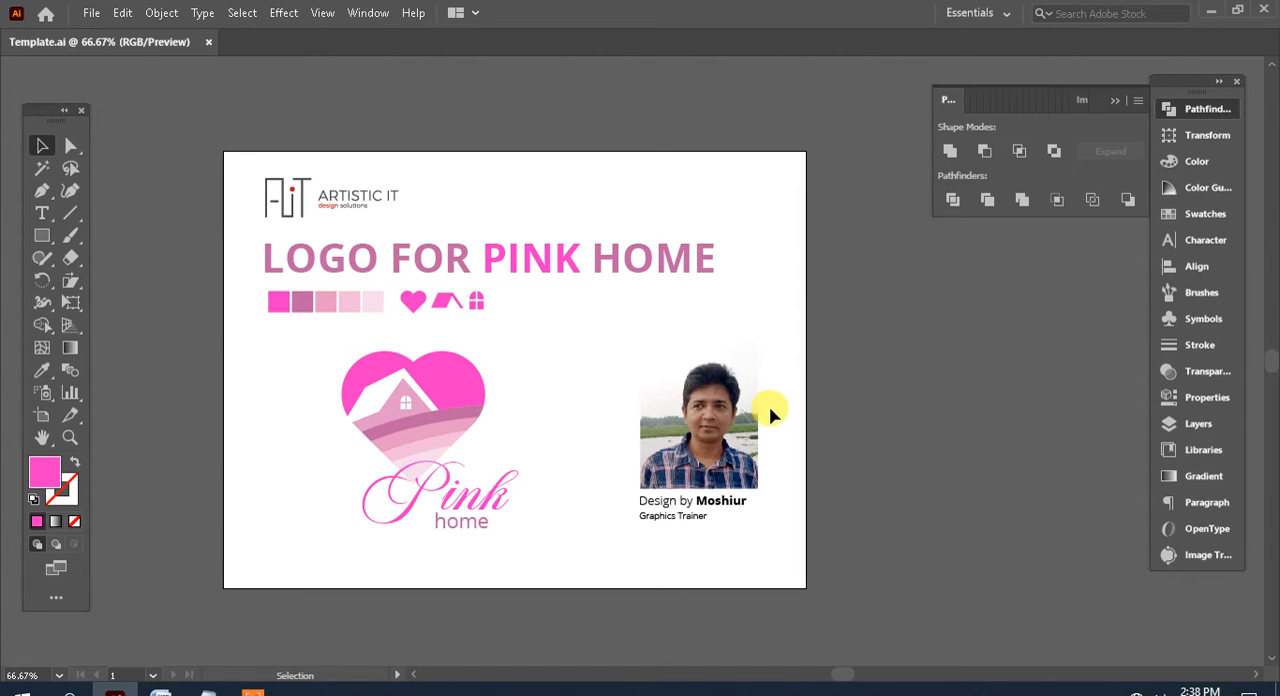
# Open artboard editing from the document setup and duplicate Artboard 1 with its contents directly beside the original
pyautogui.click(88, 16)
pyautogui.click(143, 457)
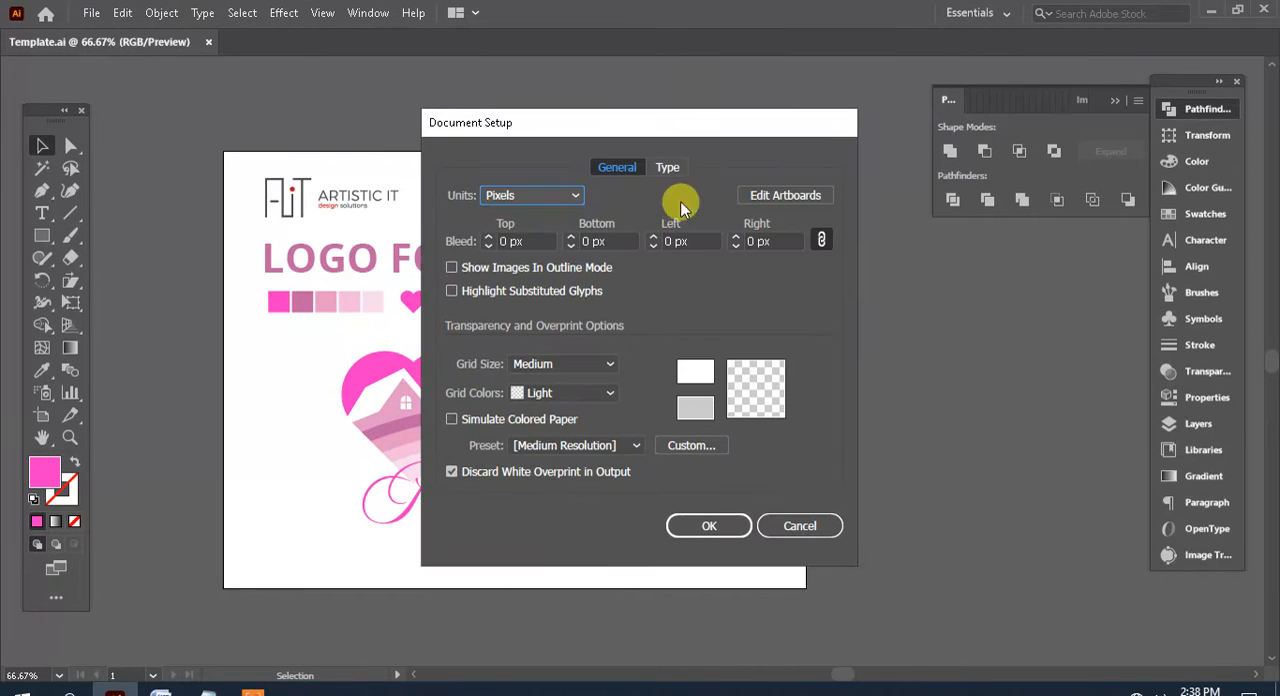
pyautogui.click(775, 195)
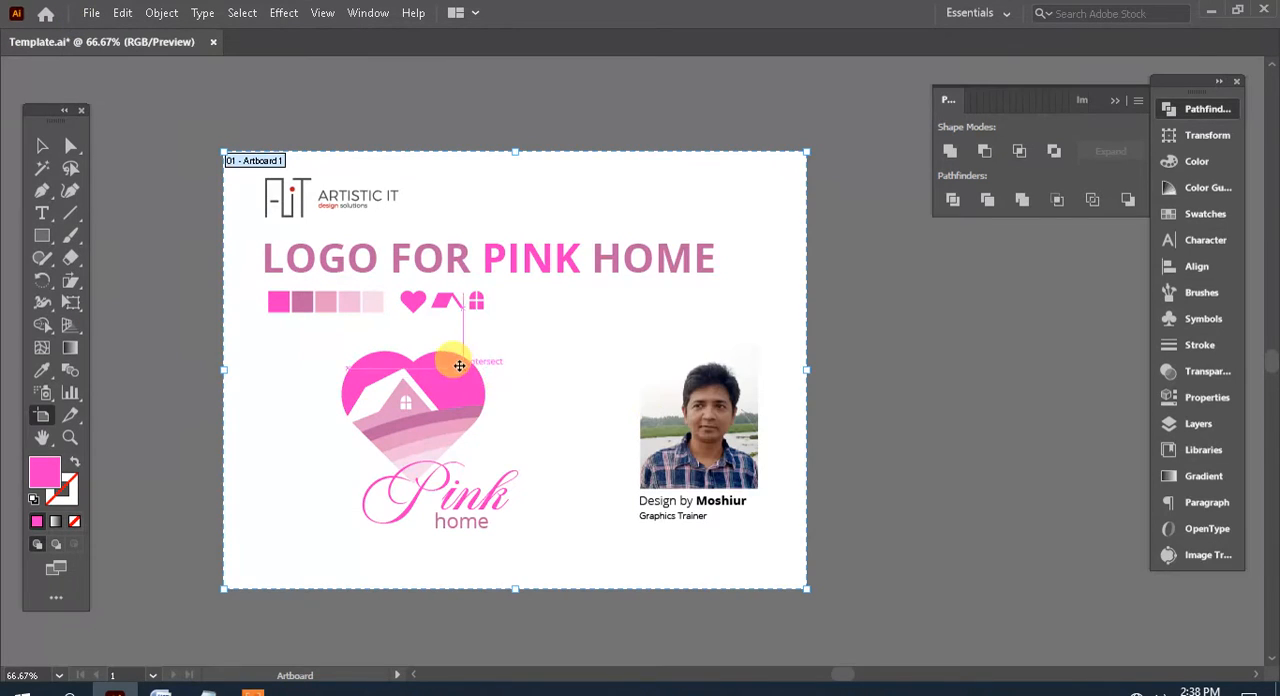
pyautogui.moveTo(351, 337); pyautogui.dragTo(950, 340)
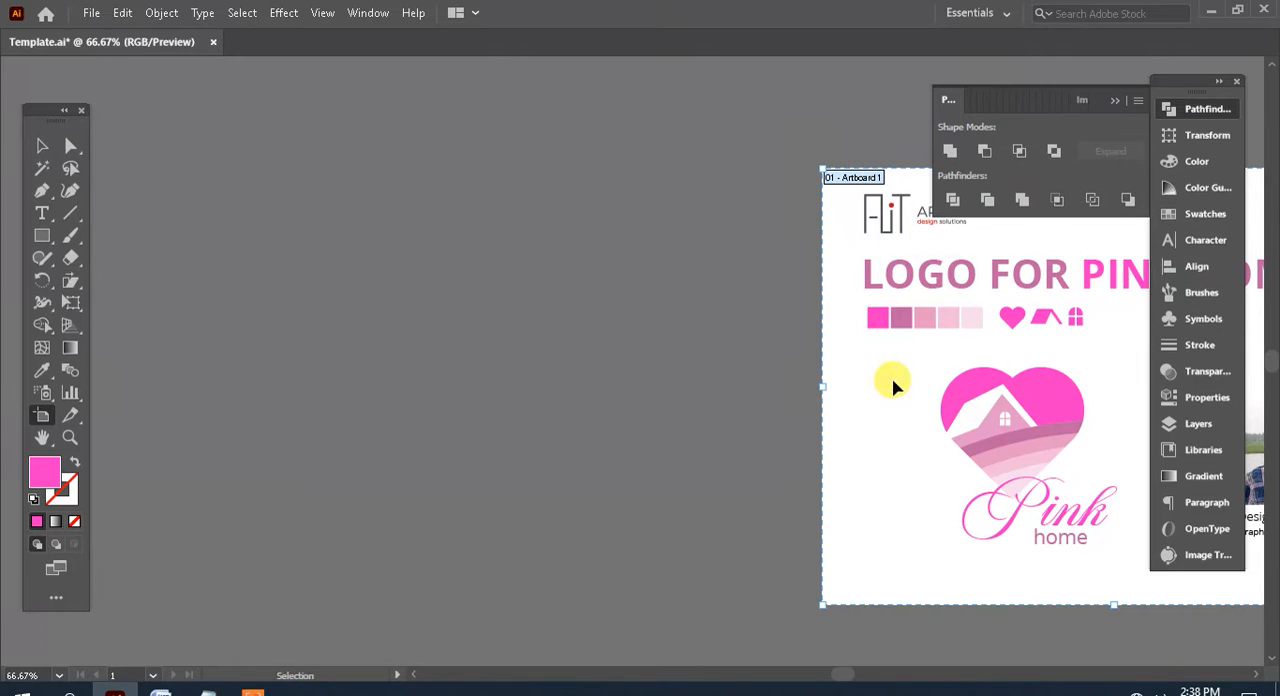
pyautogui.hotkey('ctrl', 'z')
pyautogui.moveTo(468, 346); pyautogui.dragTo(216, 269)
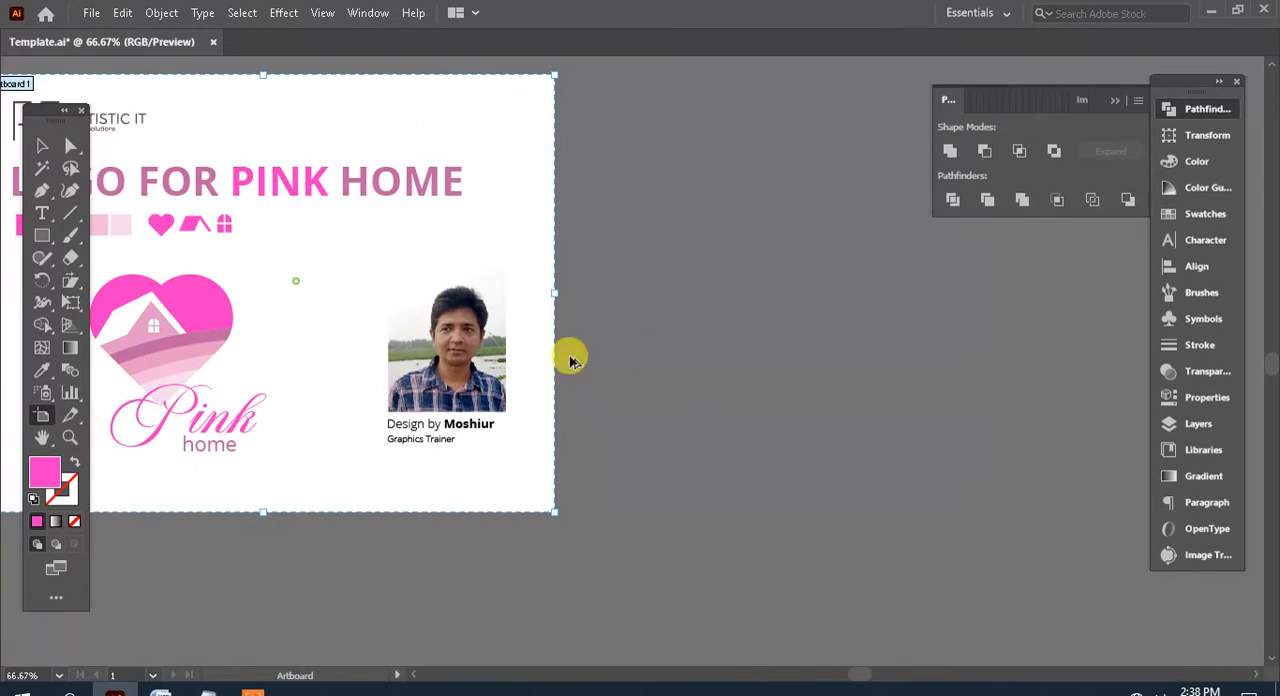
pyautogui.moveTo(570, 360); pyautogui.dragTo(899, 290)
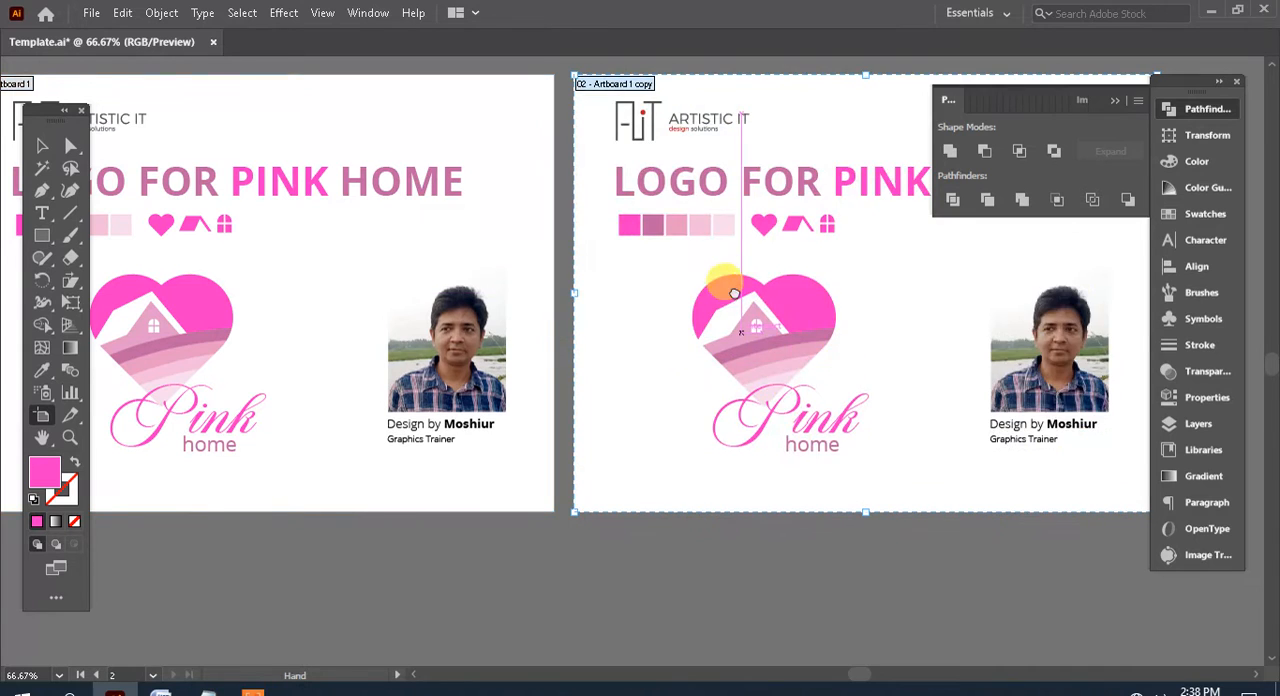
# Delete the title, icons, heart logo and designer photo with its captions from the copied artboard, keeping the Artistic IT logo and colour swatches
pyautogui.moveTo(733, 289); pyautogui.dragTo(645, 403)
pyautogui.click(45, 149)
pyautogui.moveTo(437, 434); pyautogui.dragTo(367, 336)
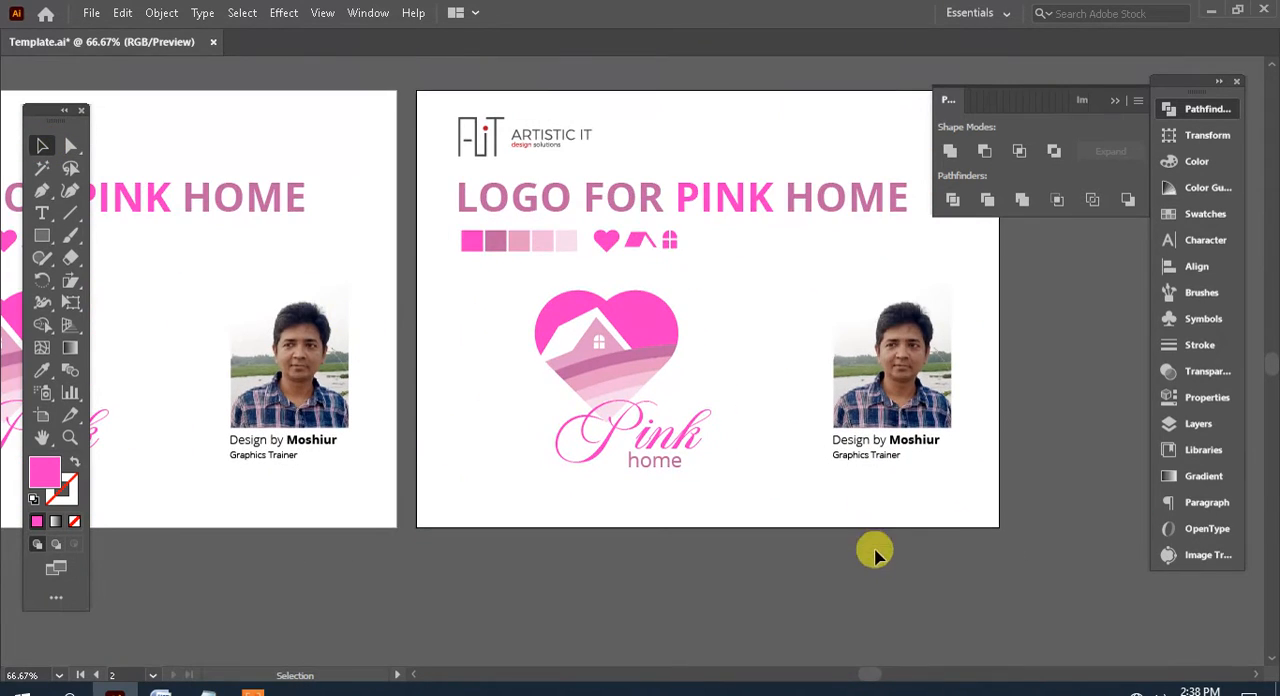
pyautogui.moveTo(1055, 551); pyautogui.dragTo(606, 191)
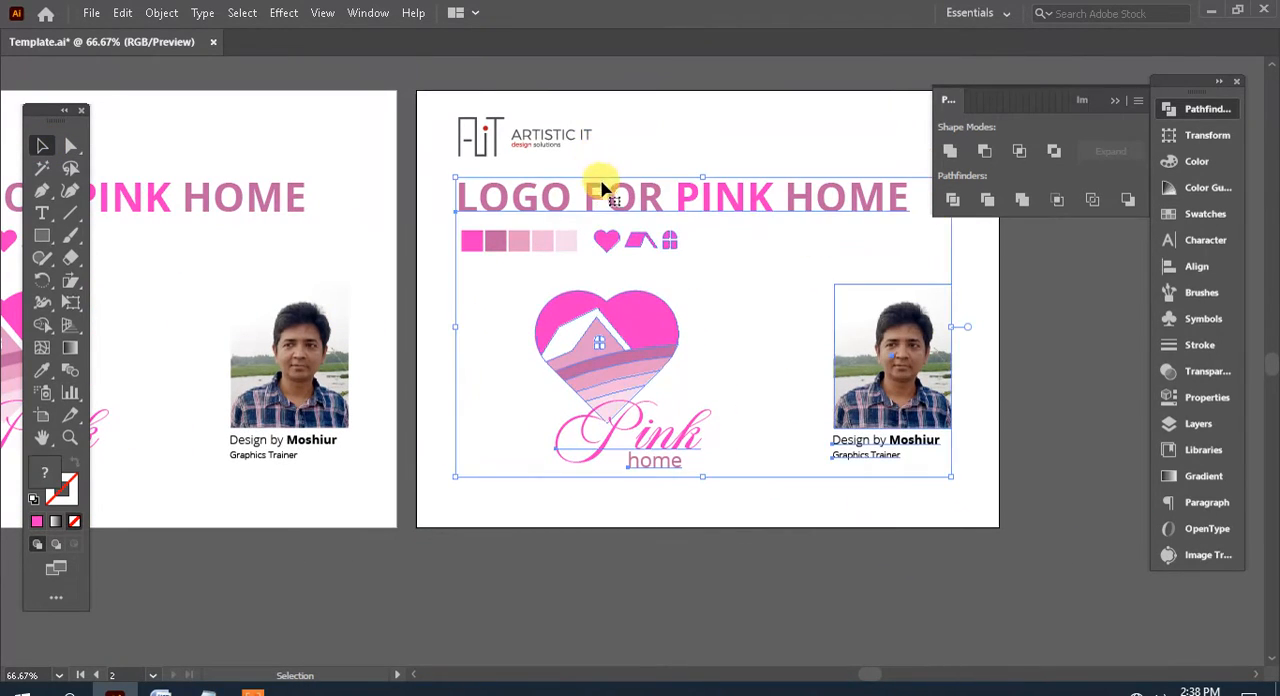
pyautogui.press('Delete')
# Move the five pink colour swatches up beneath the Artistic IT logo on the second artboard
pyautogui.moveTo(618, 235); pyautogui.dragTo(712, 335)
pyautogui.moveTo(714, 384); pyautogui.dragTo(530, 290)
pyautogui.moveTo(566, 336); pyautogui.dragTo(566, 285)
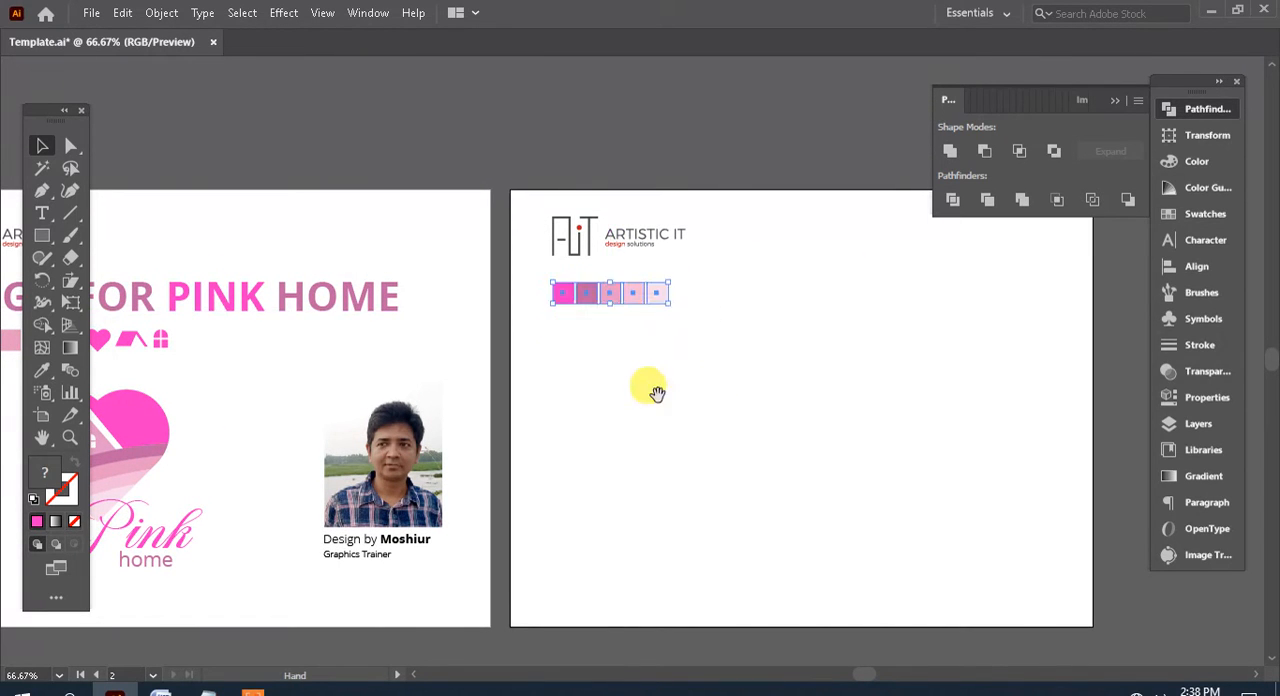
# Draw a tall, narrow pink rectangle below the swatches and round its corners fully into a capsule
pyautogui.moveTo(654, 391); pyautogui.dragTo(708, 305)
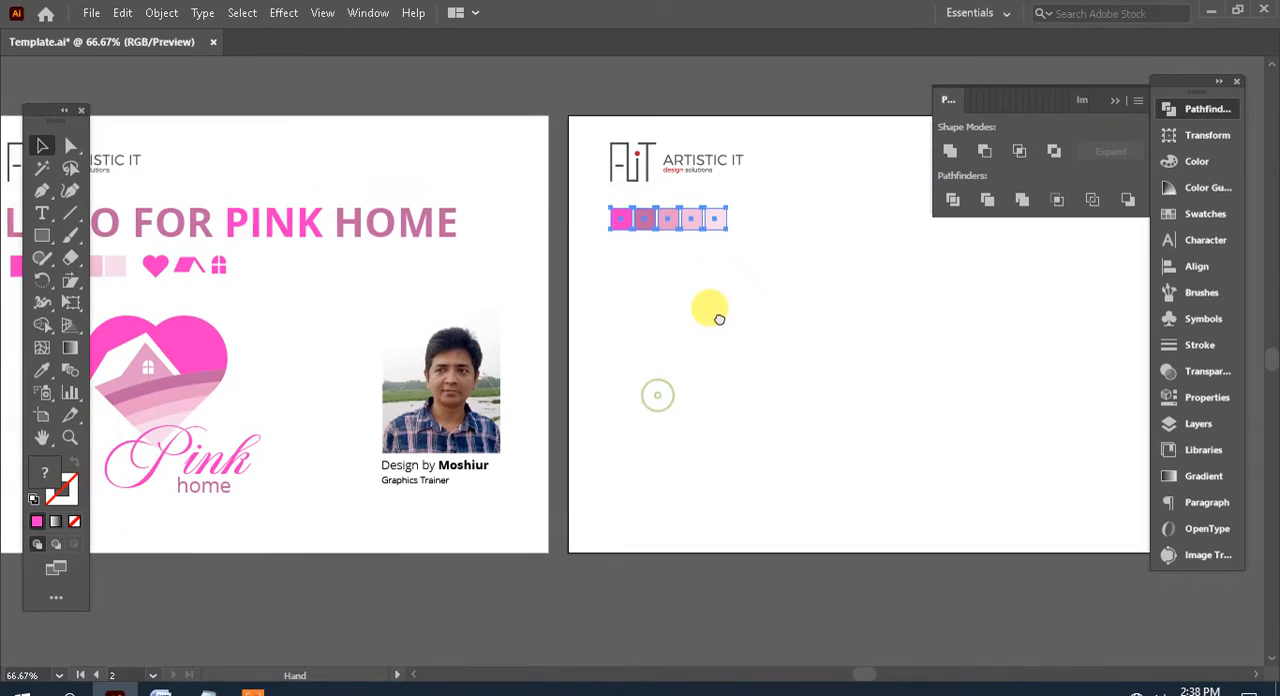
pyautogui.click(46, 240)
pyautogui.moveTo(948, 395); pyautogui.dragTo(748, 411)
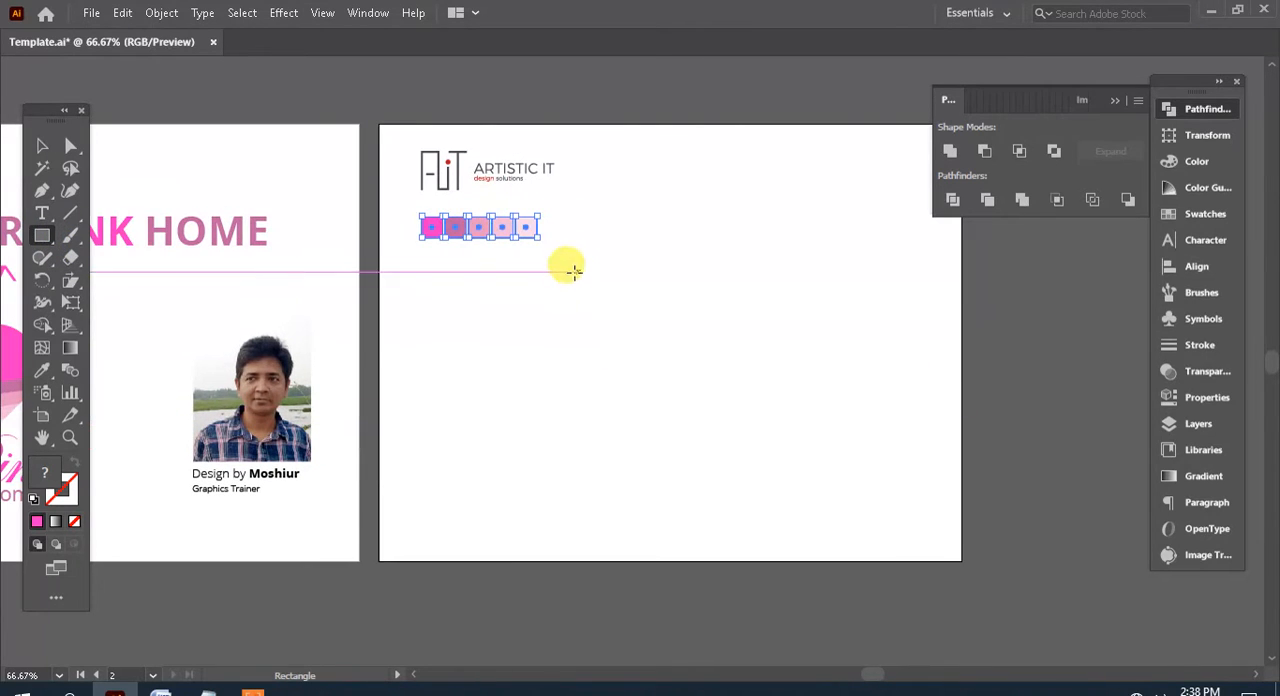
pyautogui.moveTo(567, 272); pyautogui.dragTo(633, 426)
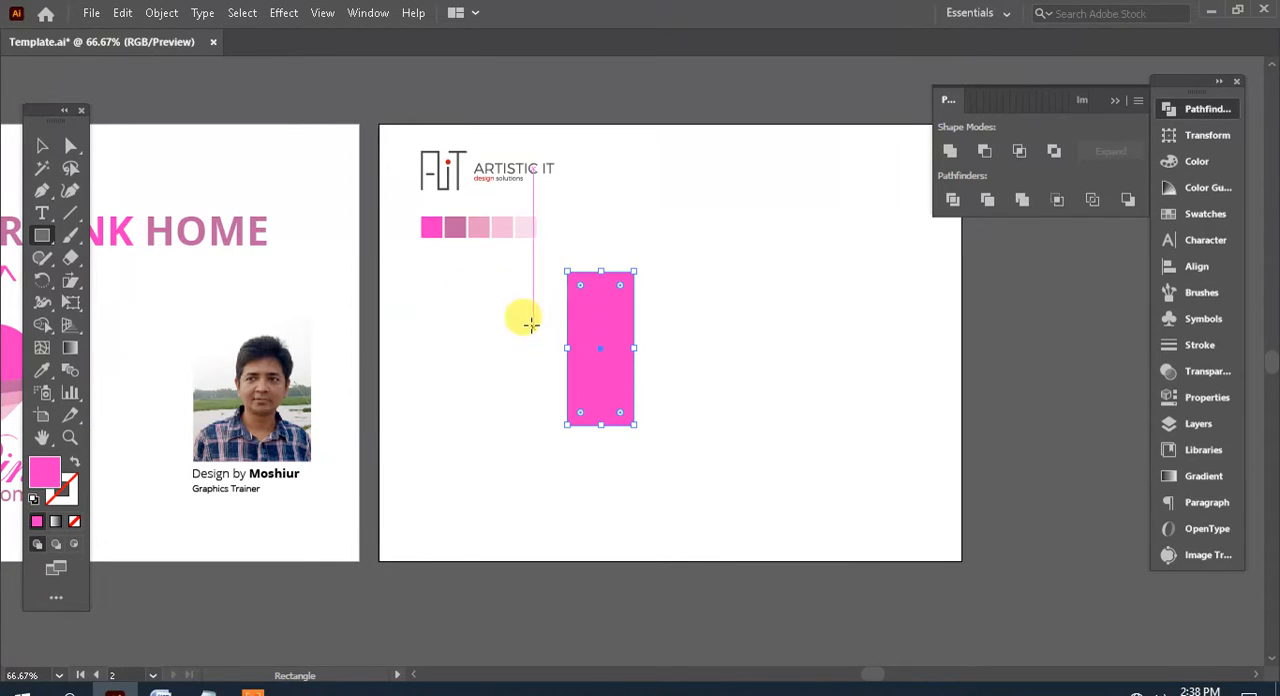
pyautogui.click(71, 146)
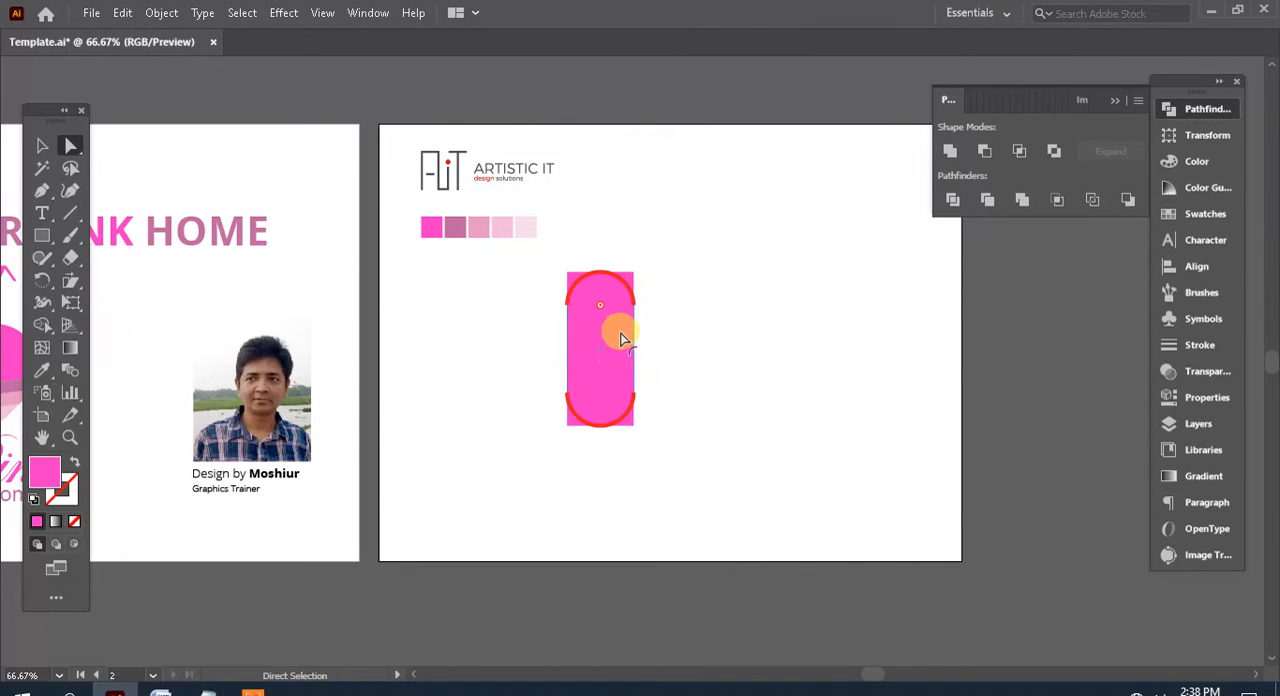
pyautogui.moveTo(613, 380); pyautogui.dragTo(613, 380)
# Paste a copy of the capsule in front and rotate it 90 degrees to form a cross
pyautogui.click(40, 147)
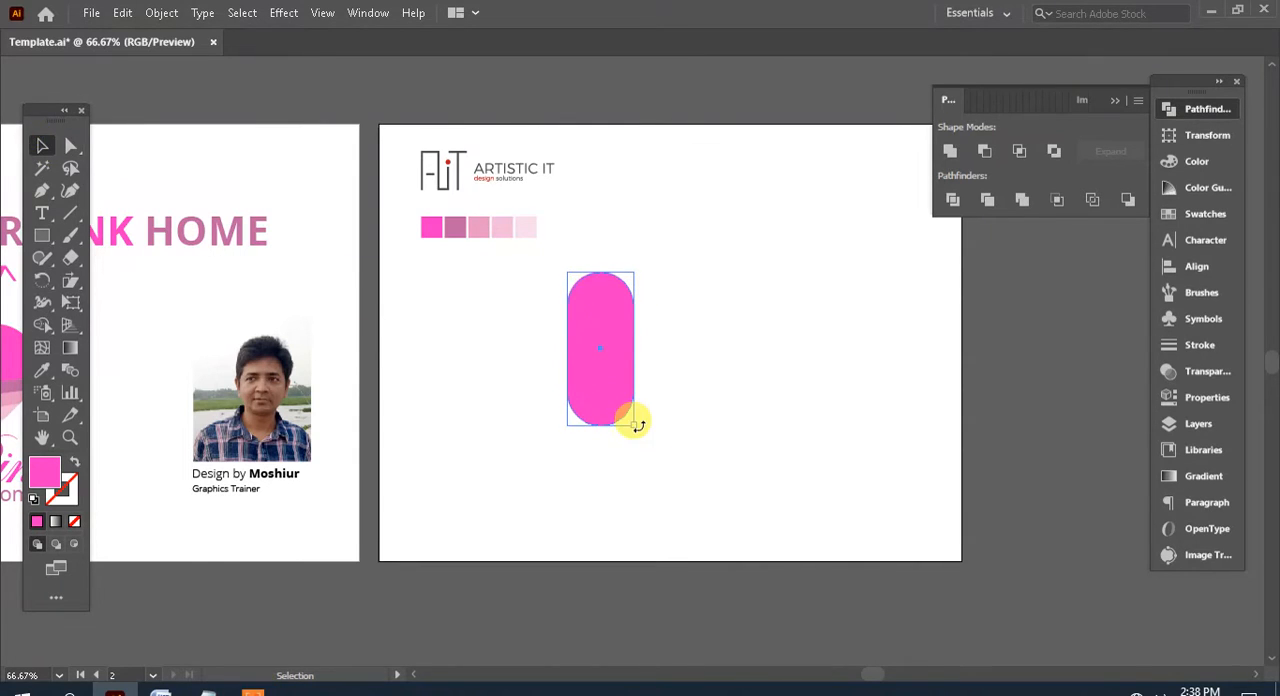
pyautogui.moveTo(694, 480); pyautogui.dragTo(520, 242)
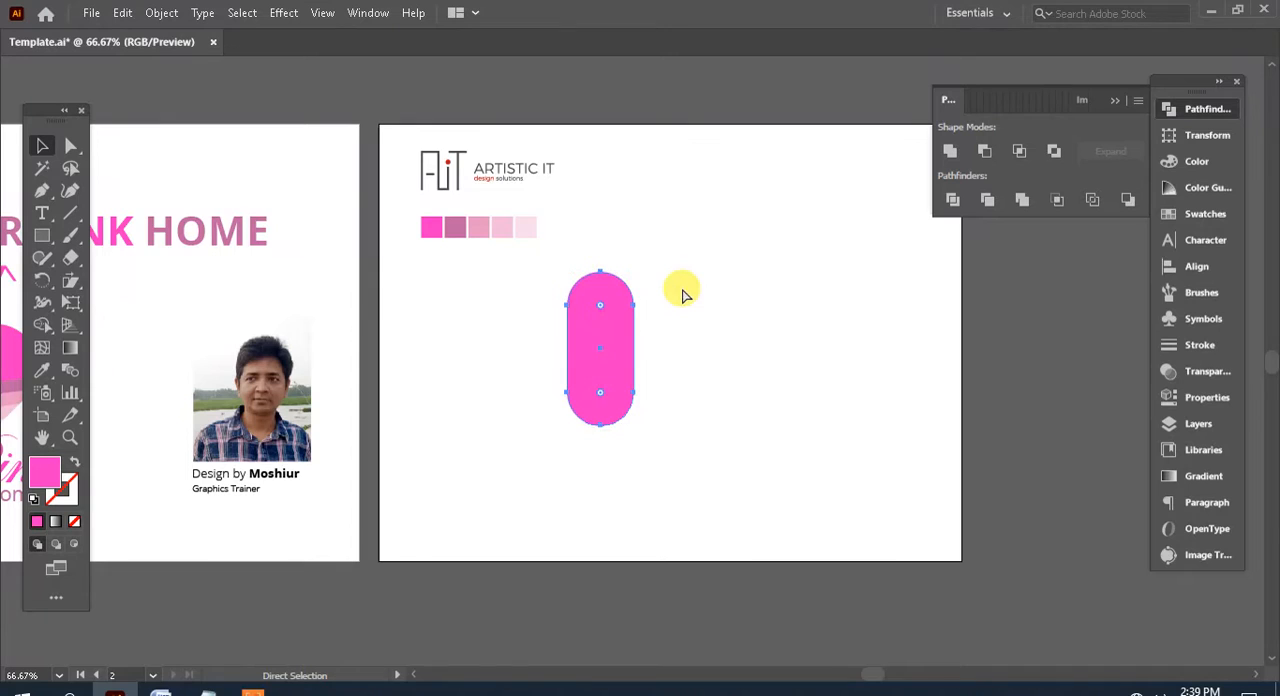
pyautogui.hotkey('ctrl', 'f')
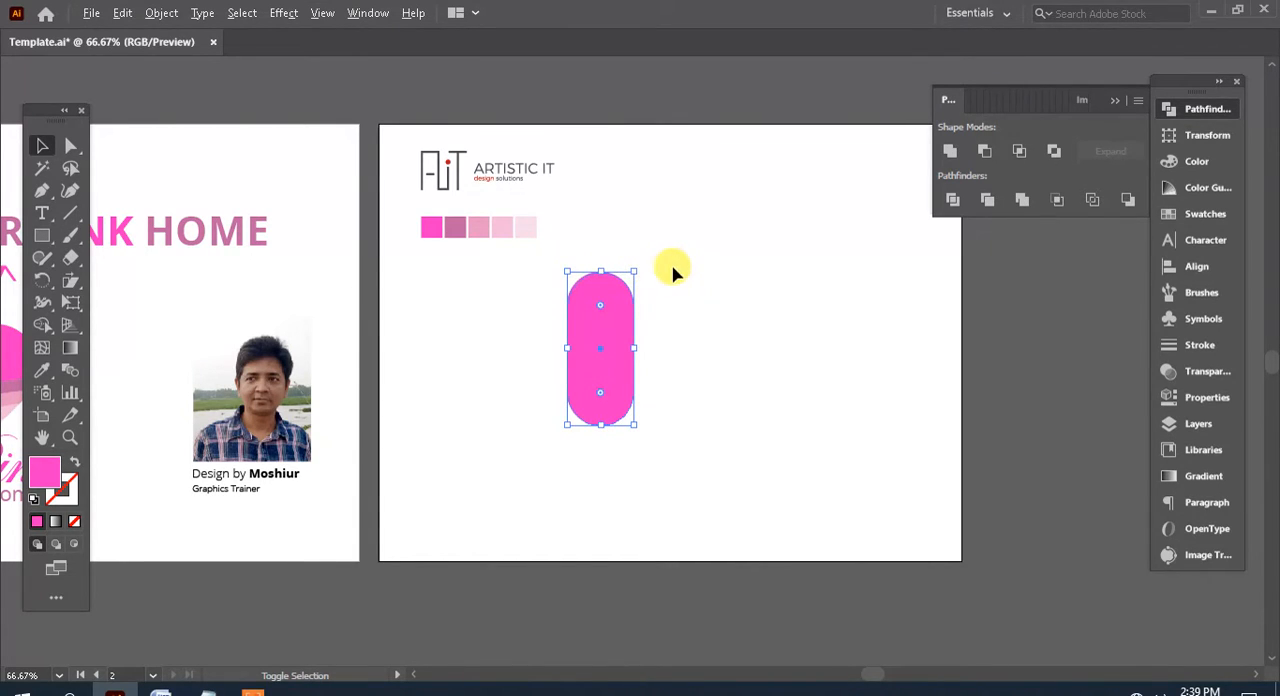
pyautogui.scroll(-2, 690, 275)
pyautogui.moveTo(638, 196); pyautogui.dragTo(688, 345)
# Rotate the two crossed capsules together by 45 degrees into an X arrangement
pyautogui.moveTo(706, 394); pyautogui.dragTo(522, 204)
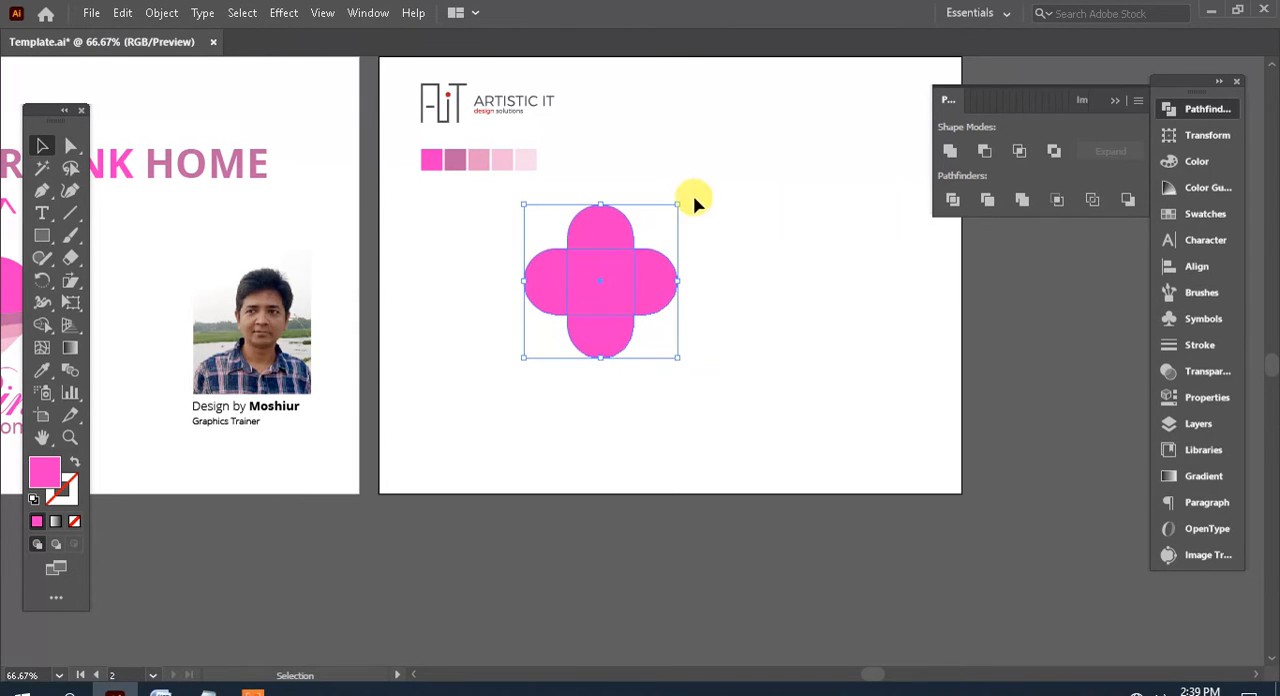
pyautogui.moveTo(685, 190); pyautogui.dragTo(739, 284)
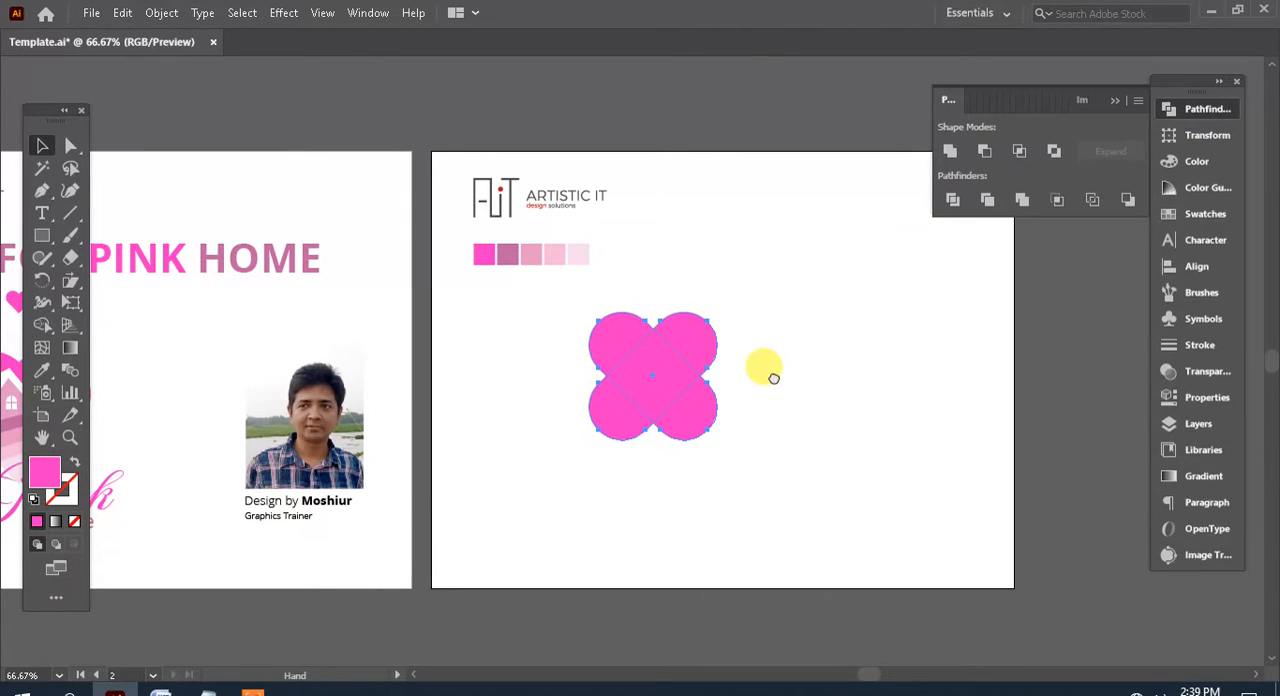
pyautogui.moveTo(763, 365); pyautogui.dragTo(749, 334)
# Divide the overlapping capsules with Pathfinder and ungroup the resulting pieces
pyautogui.moveTo(776, 420)
pyautogui.mouseDown()
pyautogui.moveTo(566, 271)
pyautogui.moveTo(575, 278)
pyautogui.mouseUp()
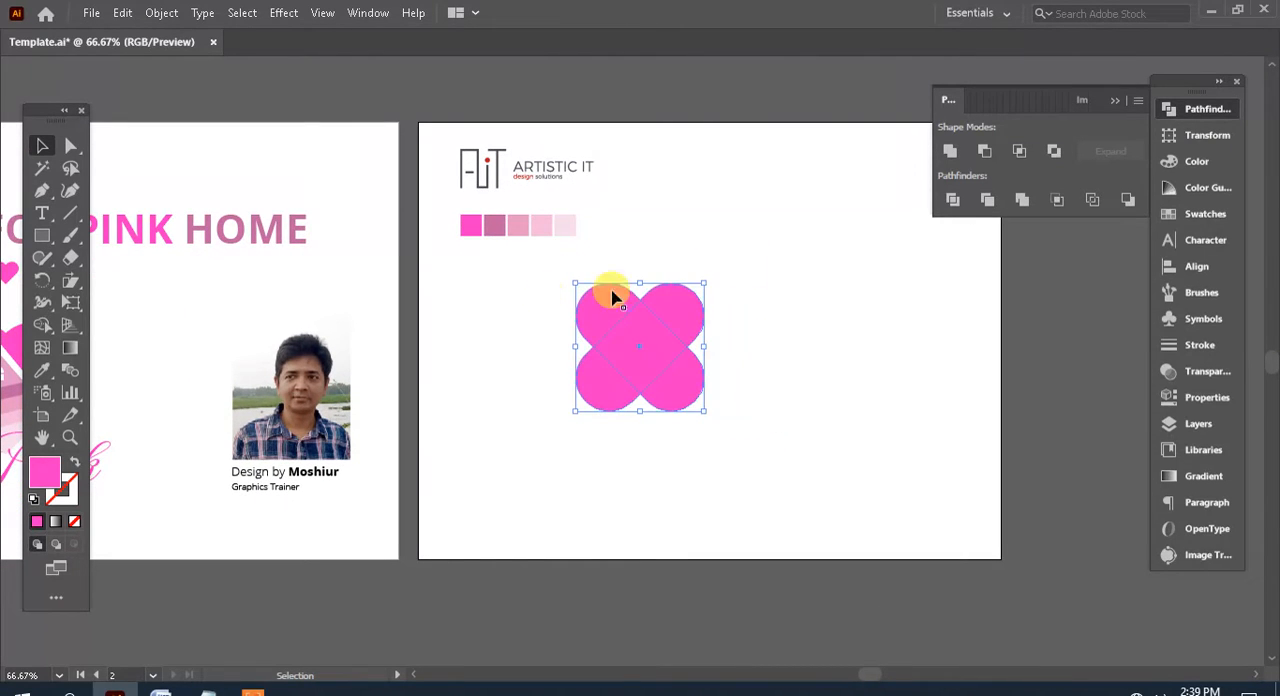
pyautogui.click(953, 197)
pyautogui.rightClick(656, 319)
pyautogui.click(740, 480)
pyautogui.click(868, 452)
# Delete the two lower rounded lobes so the remaining pieces form a heart
pyautogui.moveTo(643, 392); pyautogui.dragTo(808, 455)
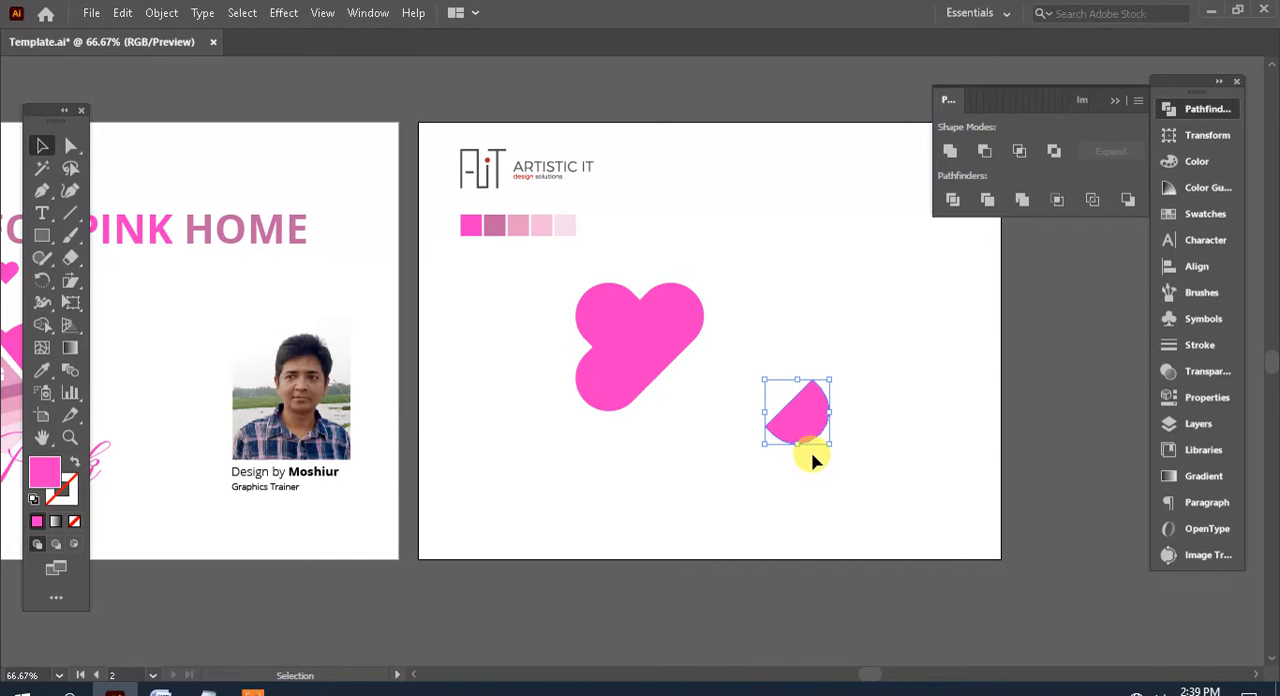
pyautogui.press('Delete')
pyautogui.click(610, 402)
pyautogui.press('Delete')
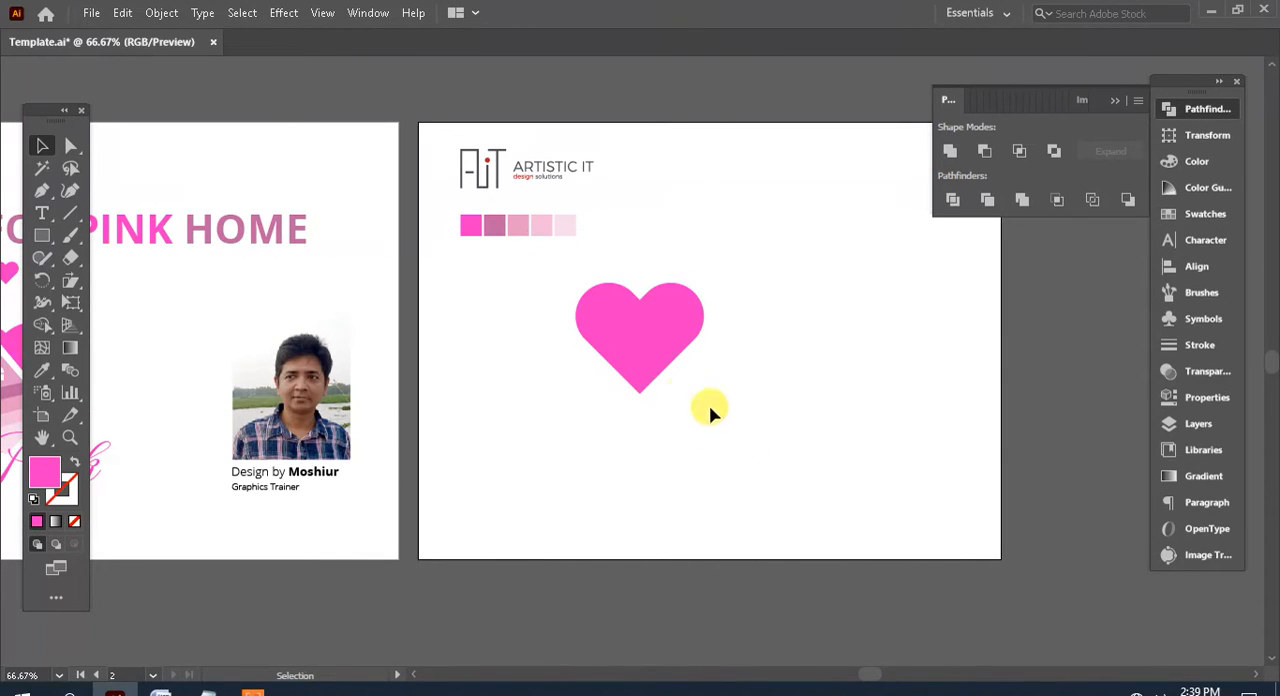
# Unite the remaining pieces into a single heart shape and scale it up proportionally
pyautogui.moveTo(709, 408); pyautogui.dragTo(630, 345)
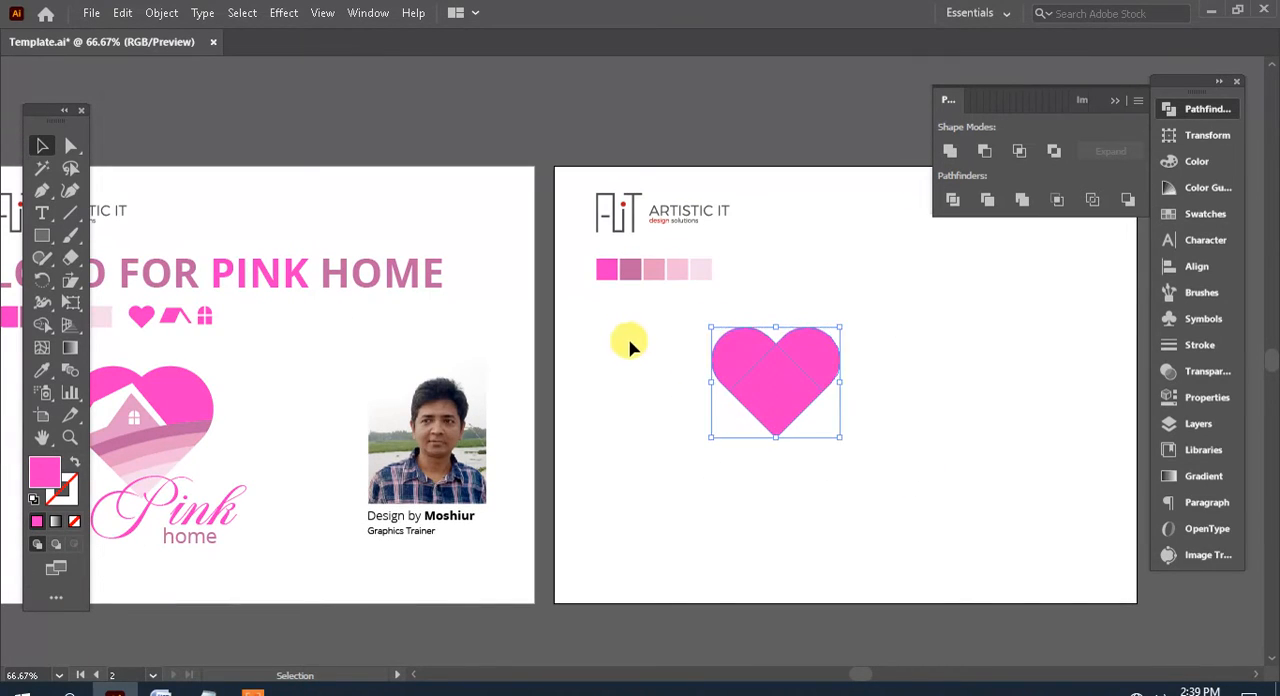
pyautogui.click(951, 157)
pyautogui.click(846, 429)
pyautogui.moveTo(846, 429); pyautogui.dragTo(890, 359)
pyautogui.moveTo(906, 265); pyautogui.dragTo(937, 240)
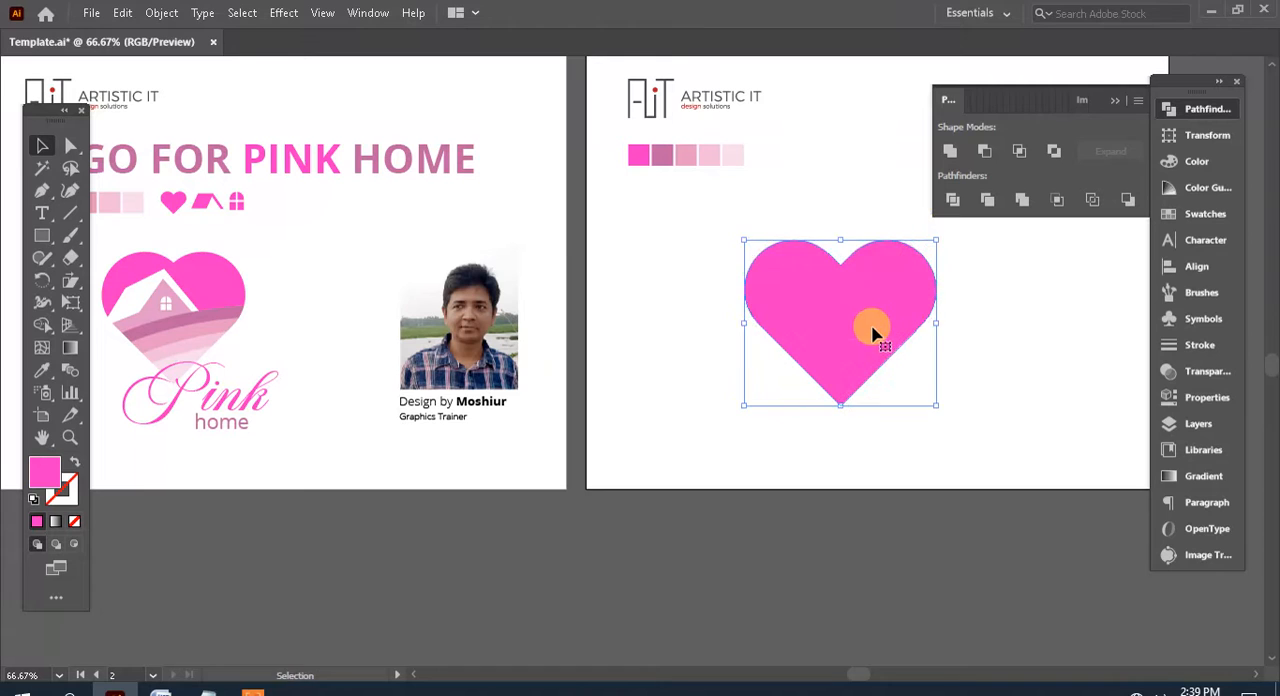
# Move the enlarged heart slightly up and to the left on the second artboard, and deselect it
pyautogui.moveTo(872, 333); pyautogui.dragTo(852, 292)
pyautogui.moveTo(757, 254); pyautogui.dragTo(759, 287)
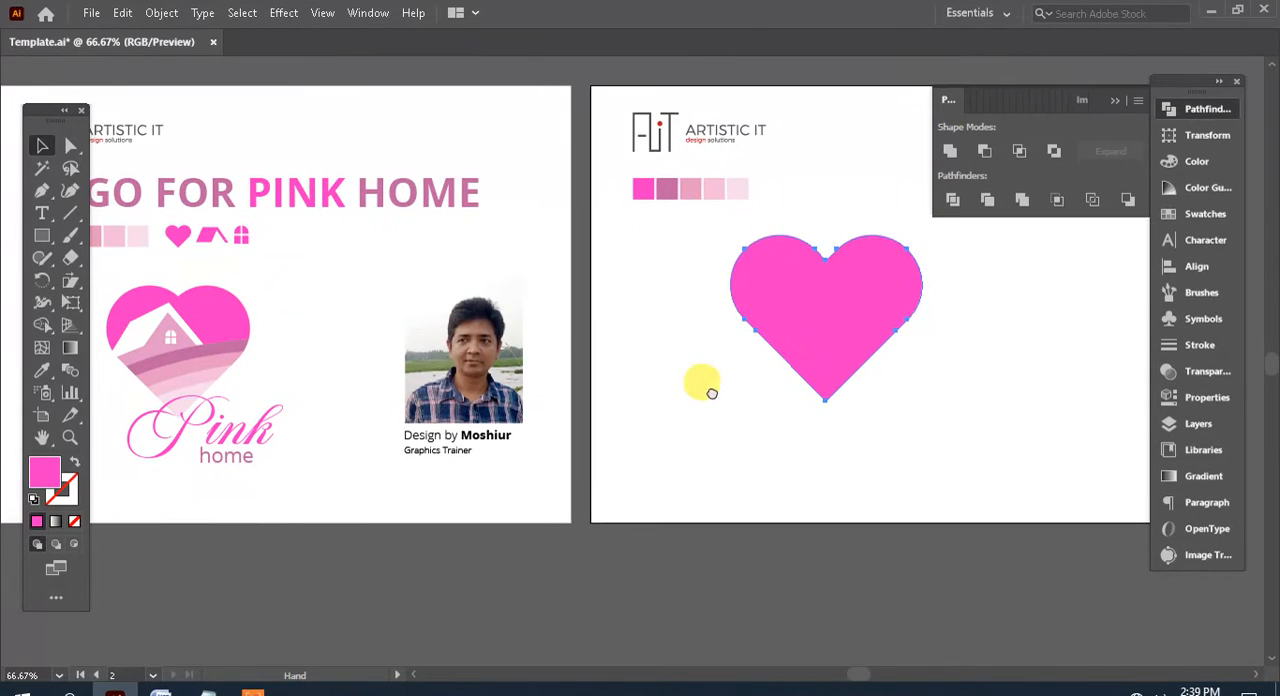
pyautogui.moveTo(721, 395); pyautogui.dragTo(623, 364)
pyautogui.moveTo(783, 312); pyautogui.dragTo(815, 312)
pyautogui.moveTo(888, 339); pyautogui.dragTo(848, 340)
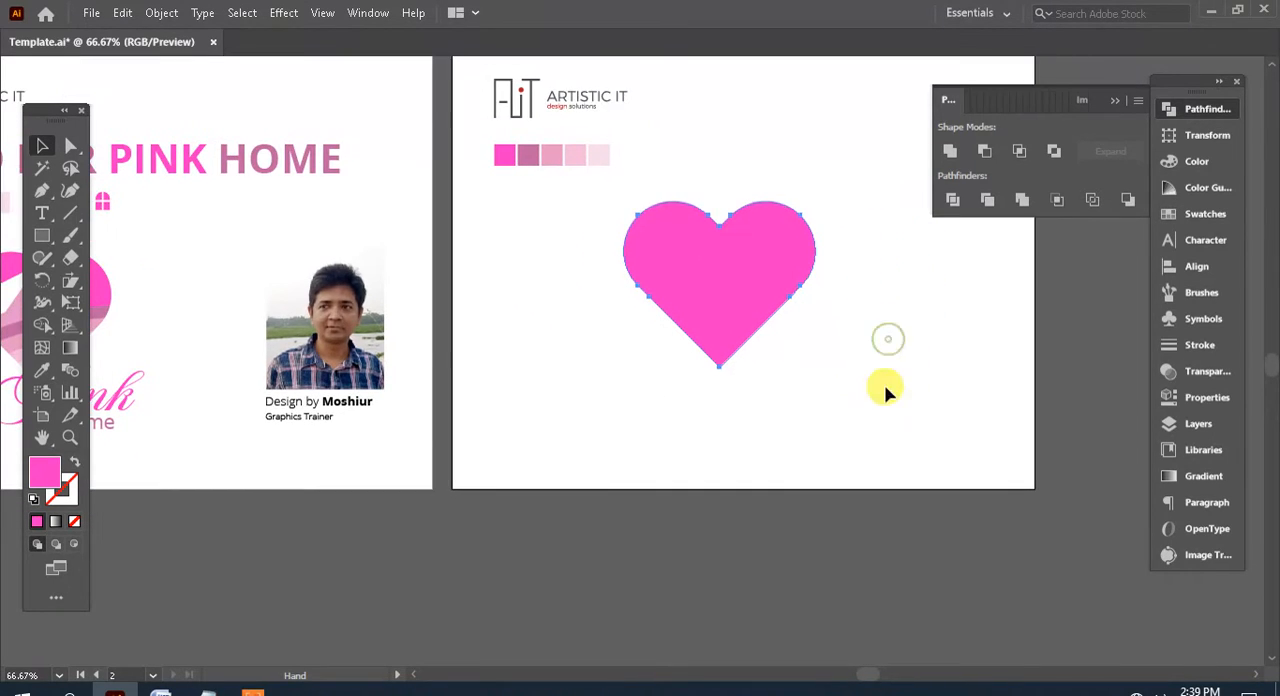
pyautogui.click(885, 390)
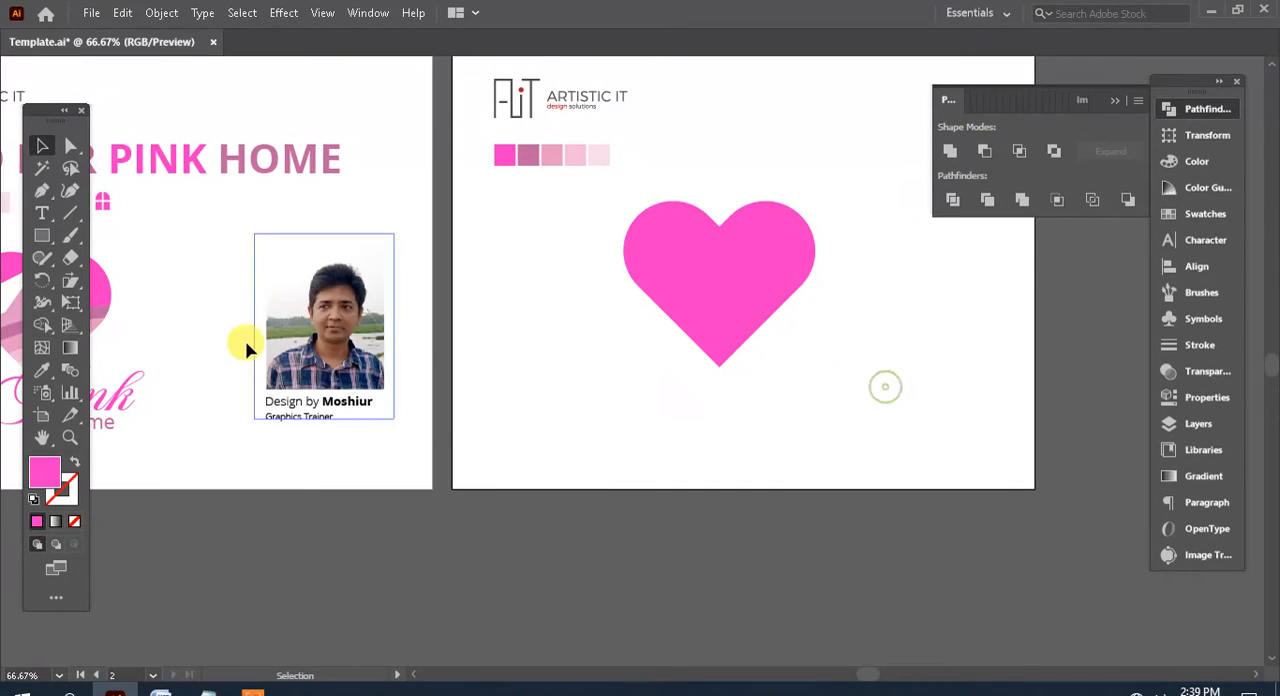
# Draw an upward-arching open curve across the lower part of the heart with the Pen tool and remove its fill
pyautogui.click(41, 193)
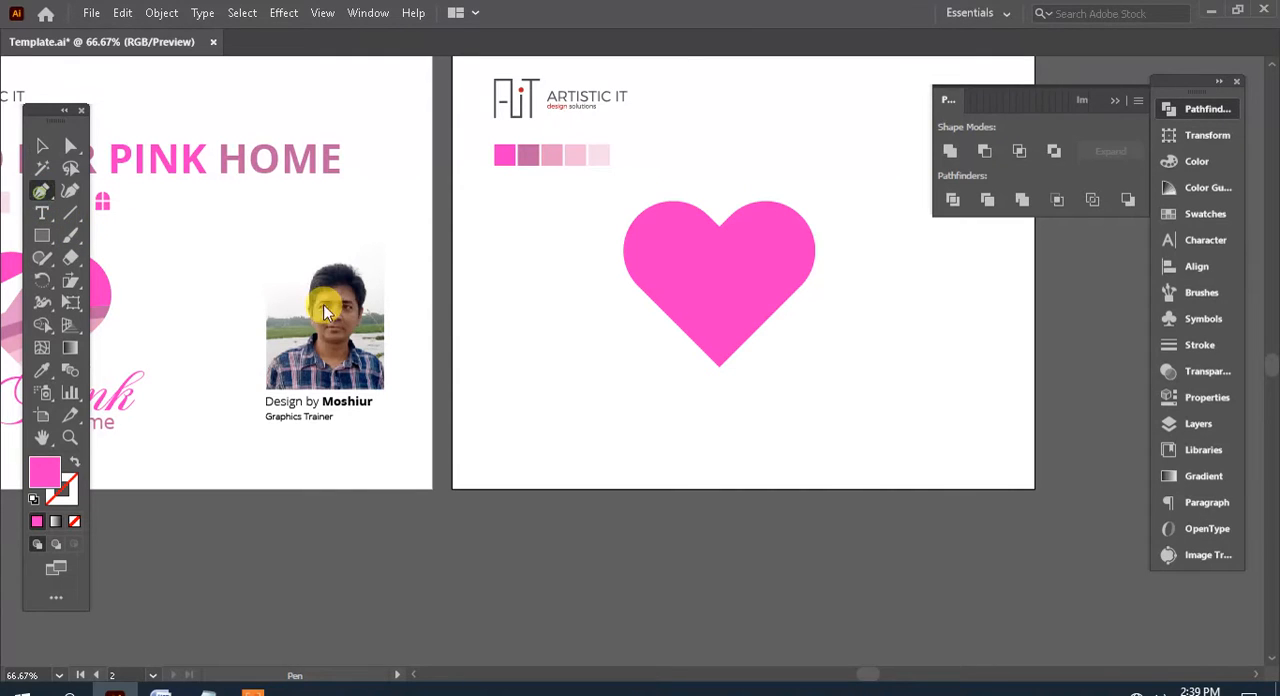
pyautogui.click(591, 360)
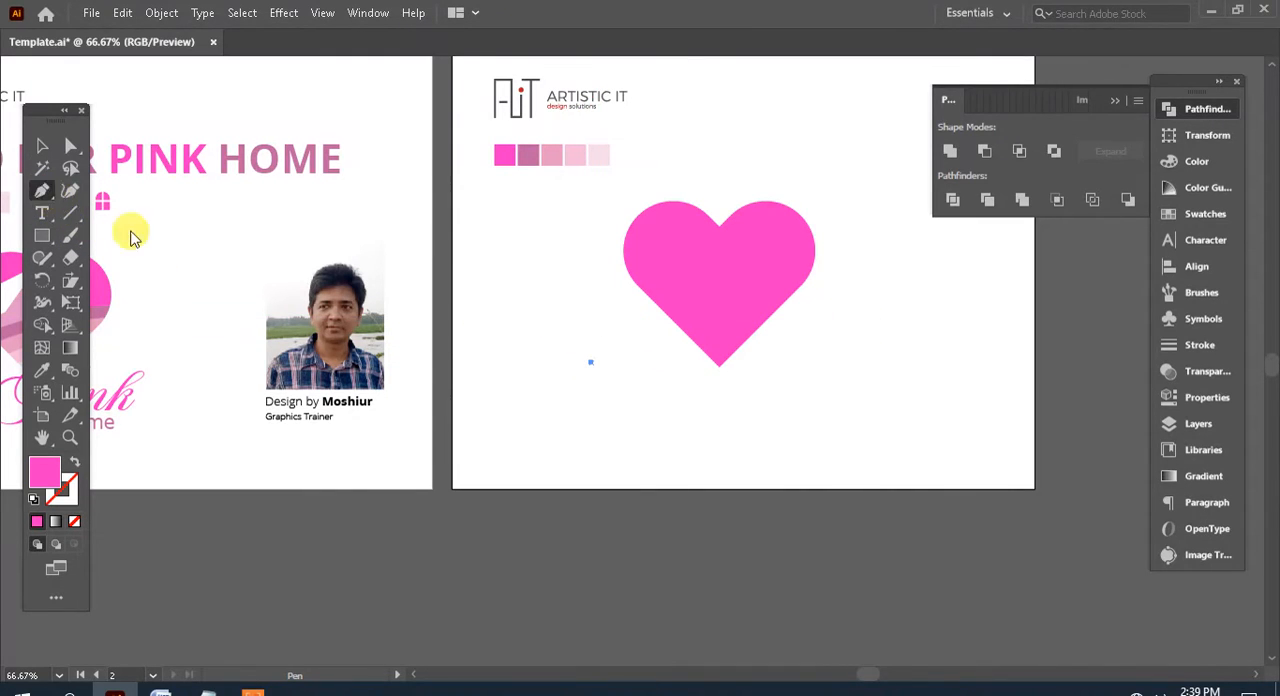
pyautogui.moveTo(857, 318)
pyautogui.mouseDown()
pyautogui.moveTo(1017, 335)
pyautogui.moveTo(987, 345)
pyautogui.mouseUp()
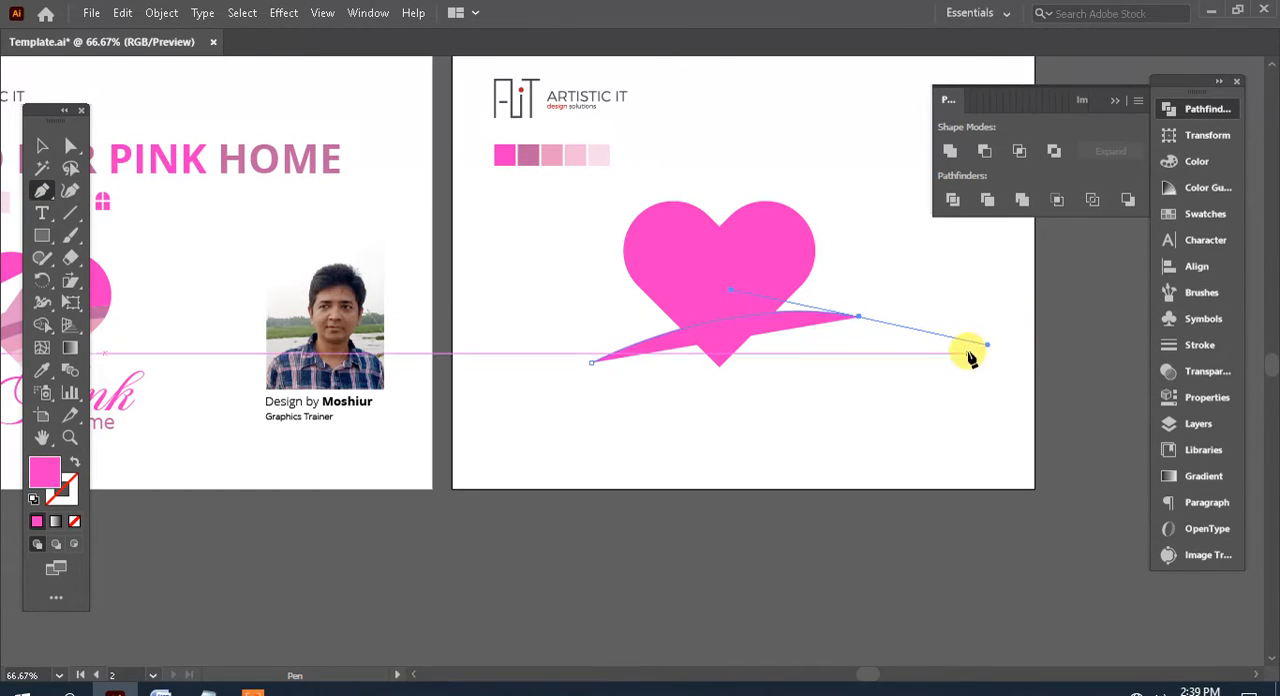
pyautogui.click(75, 522)
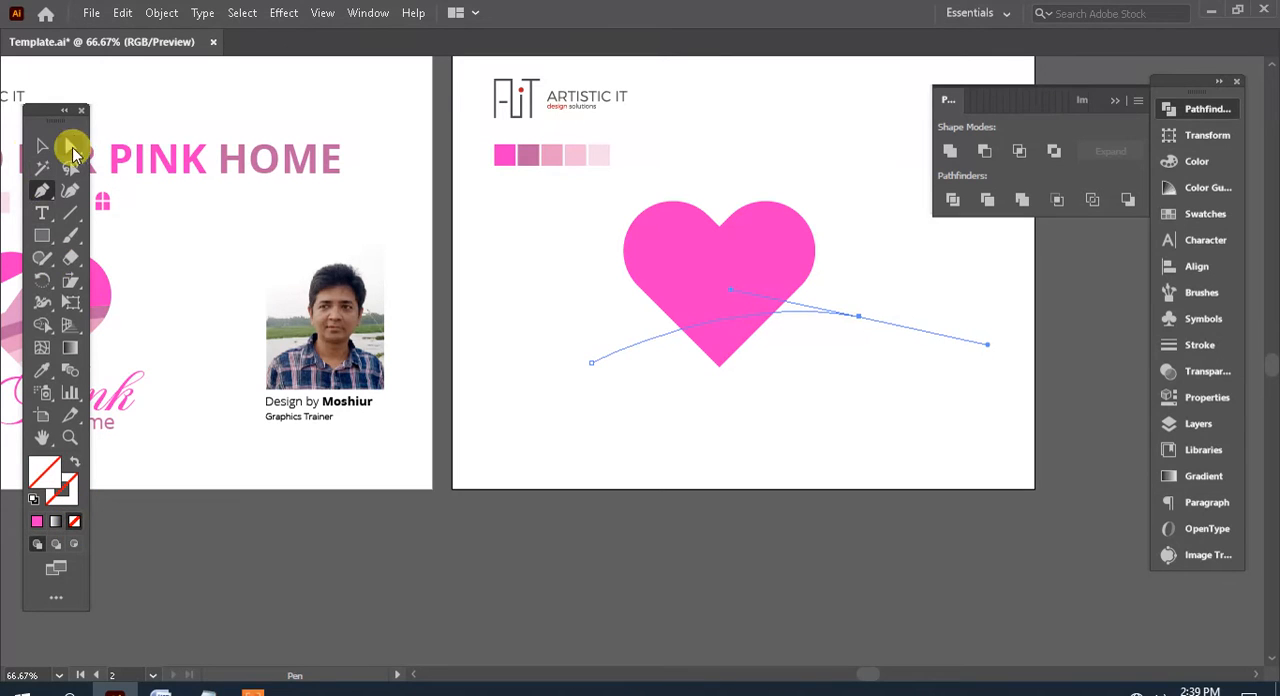
# Give the curve across the heart a stroke weight of 10 pt
pyautogui.click(1205, 345)
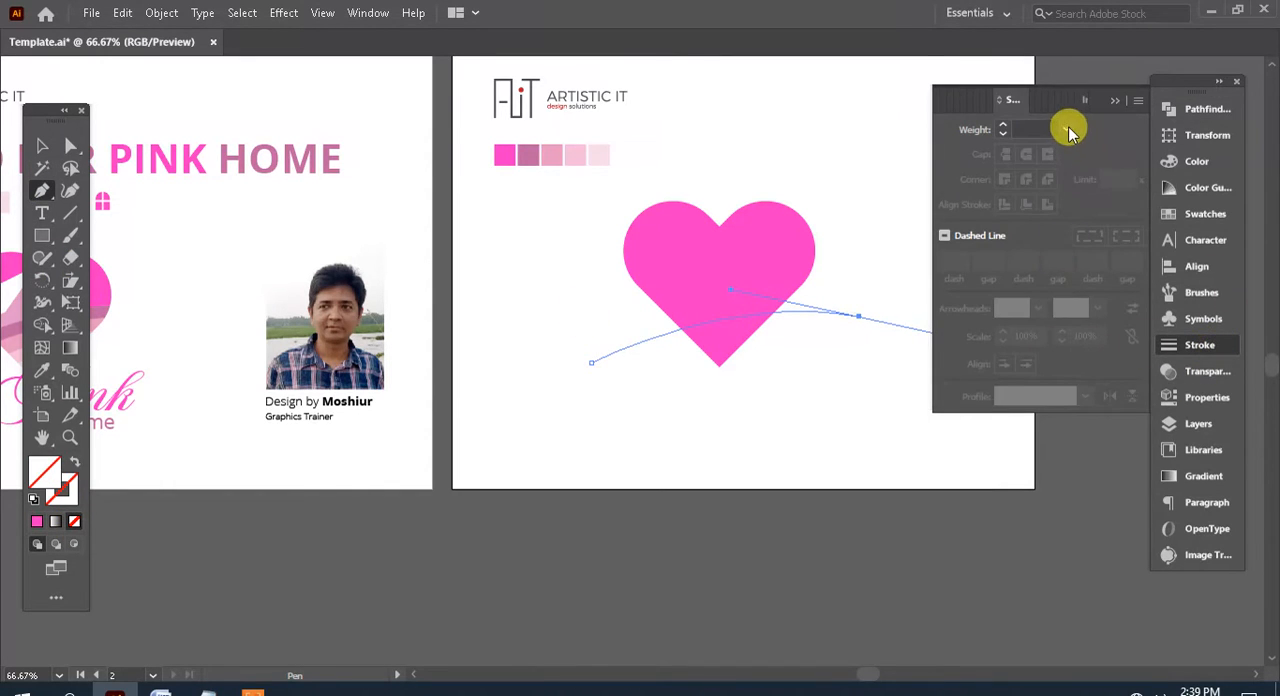
pyautogui.click(1066, 128)
pyautogui.click(1093, 396)
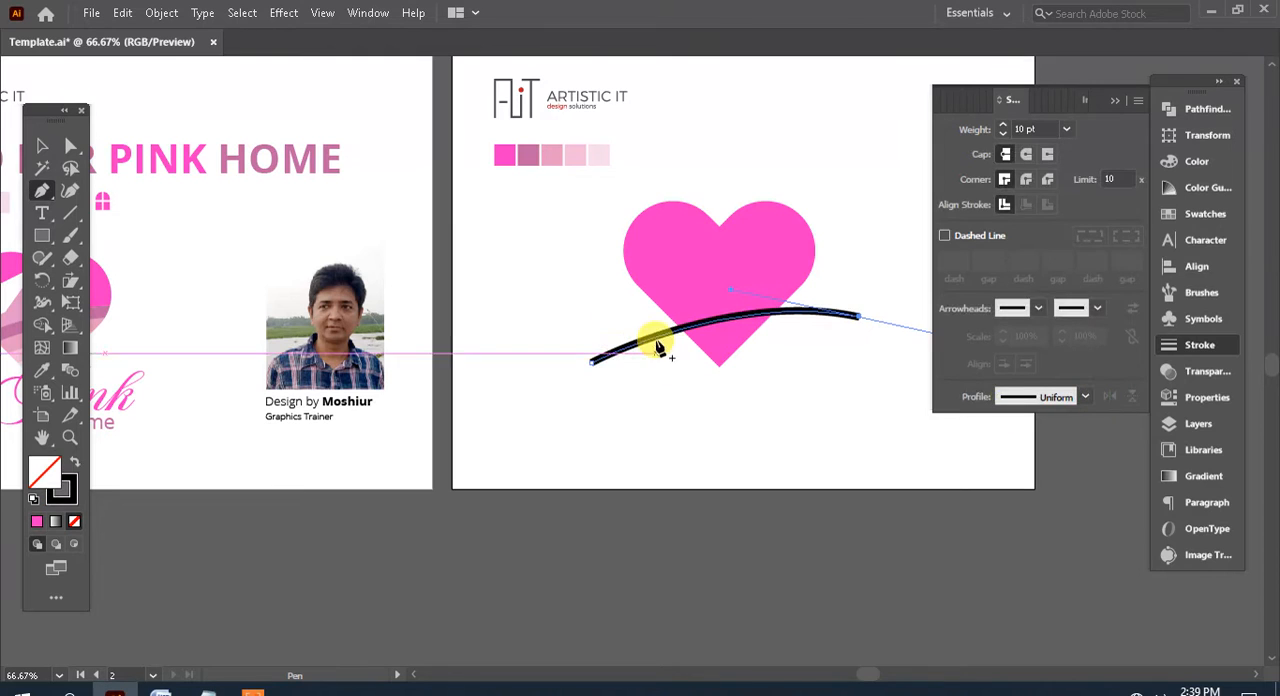
# Shift the curve slightly right and up over the heart and set its stroke weight to 20 pt
pyautogui.click(42, 145)
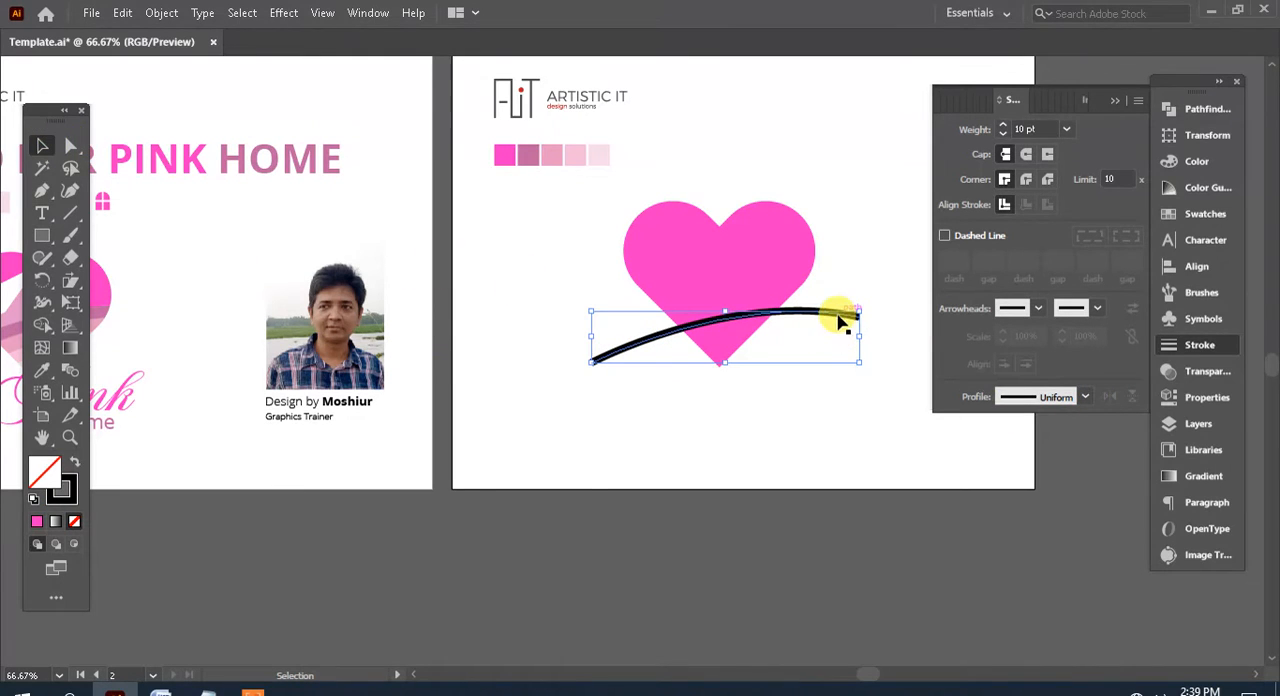
pyautogui.moveTo(848, 313)
pyautogui.mouseDown()
pyautogui.moveTo(886, 297)
pyautogui.moveTo(862, 307)
pyautogui.mouseUp()
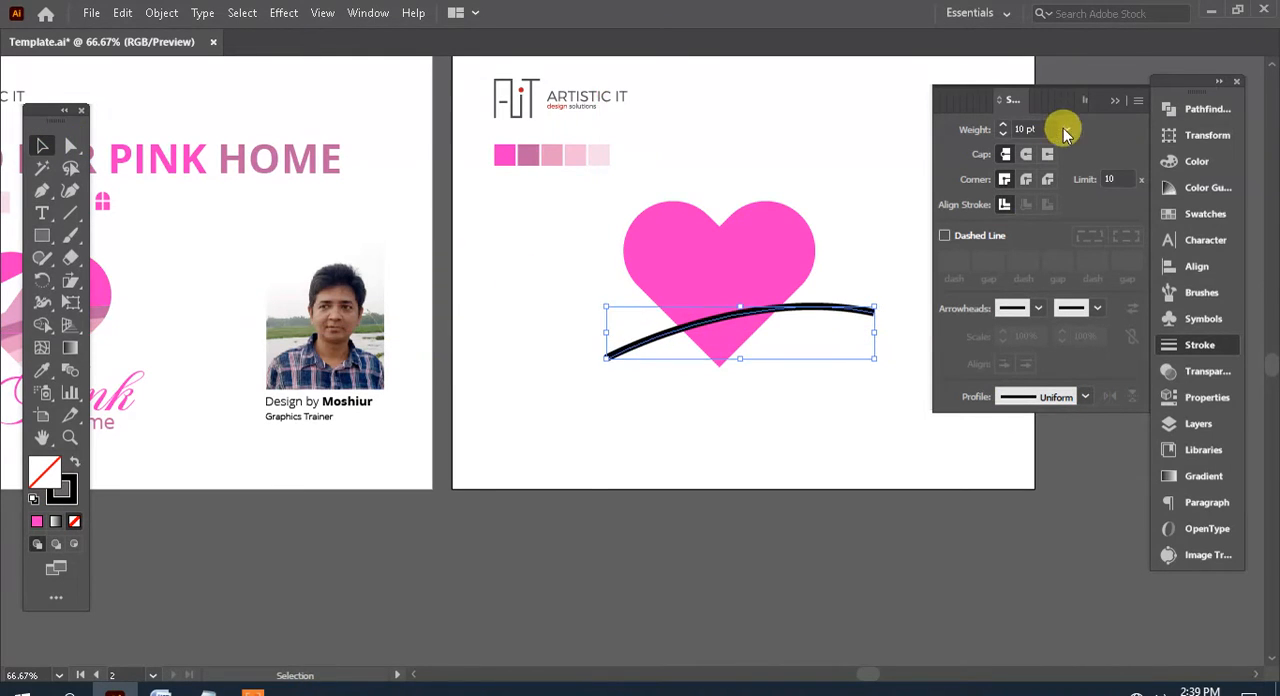
pyautogui.click(1066, 129)
pyautogui.click(1088, 498)
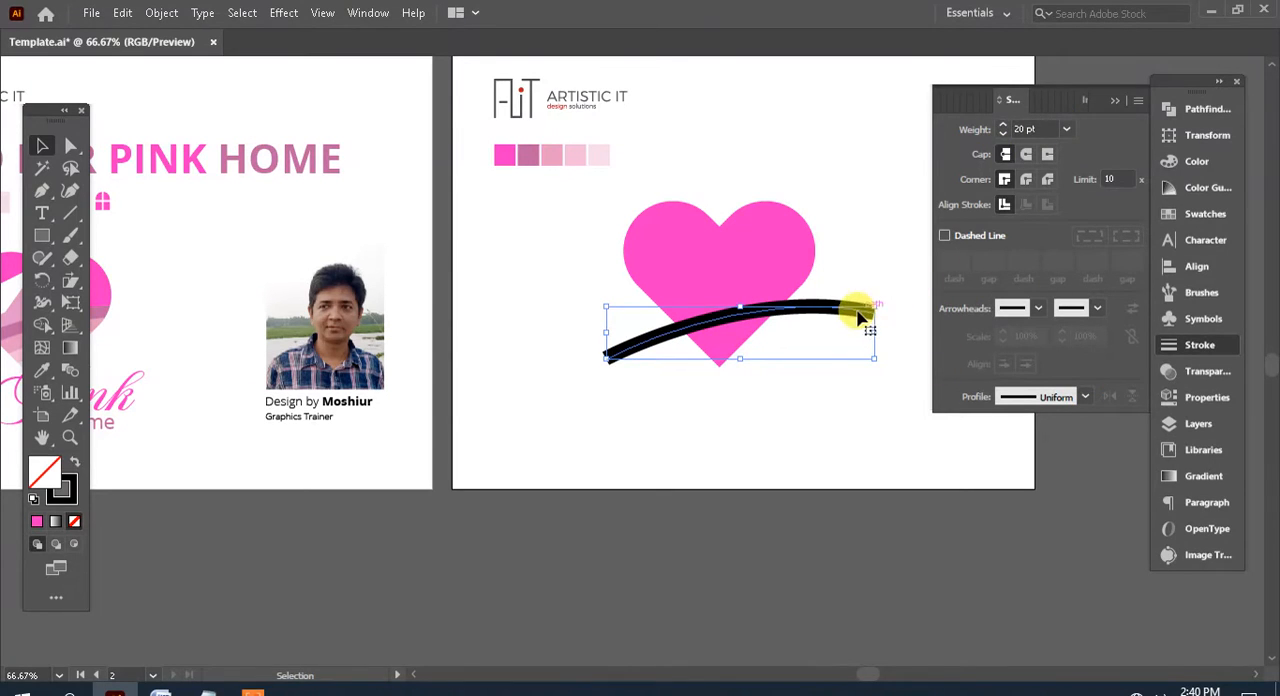
# Duplicate the thick black curve and place the copy just above the original across the heart, leaving both unselected
pyautogui.moveTo(808, 313); pyautogui.dragTo(817, 289)
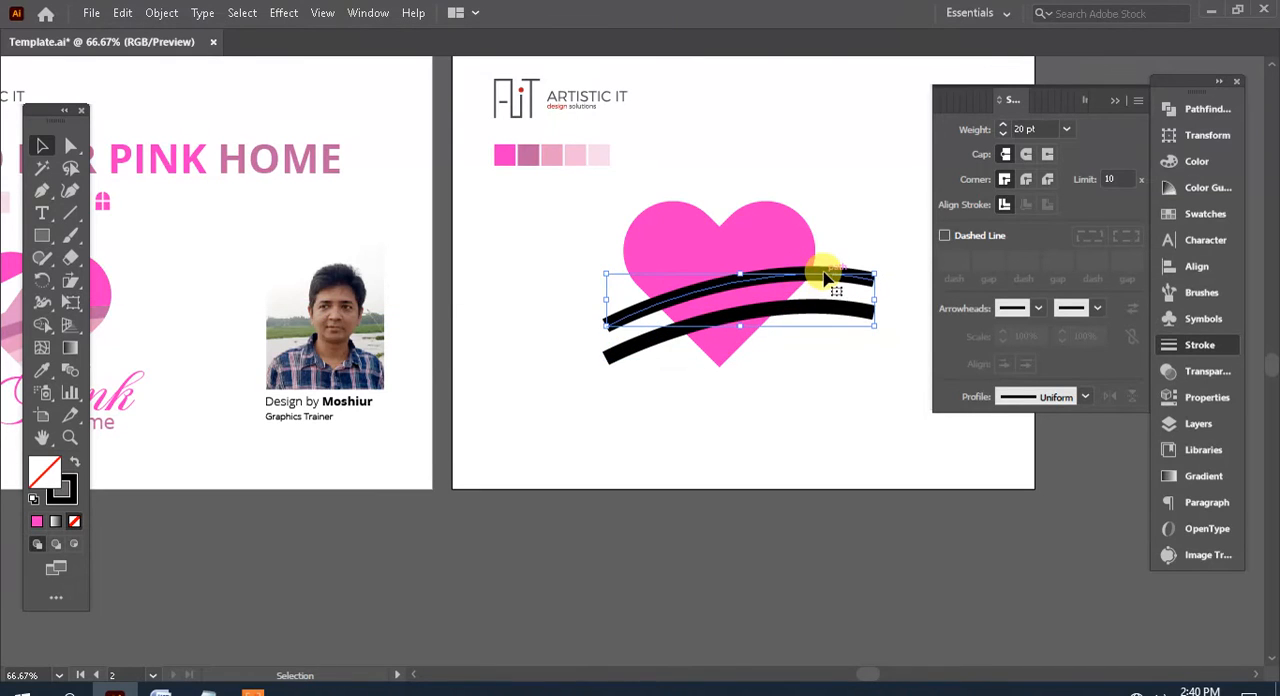
pyautogui.click(826, 411)
pyautogui.moveTo(870, 410); pyautogui.dragTo(839, 254)
pyautogui.click(827, 418)
pyautogui.moveTo(835, 354); pyautogui.dragTo(747, 378)
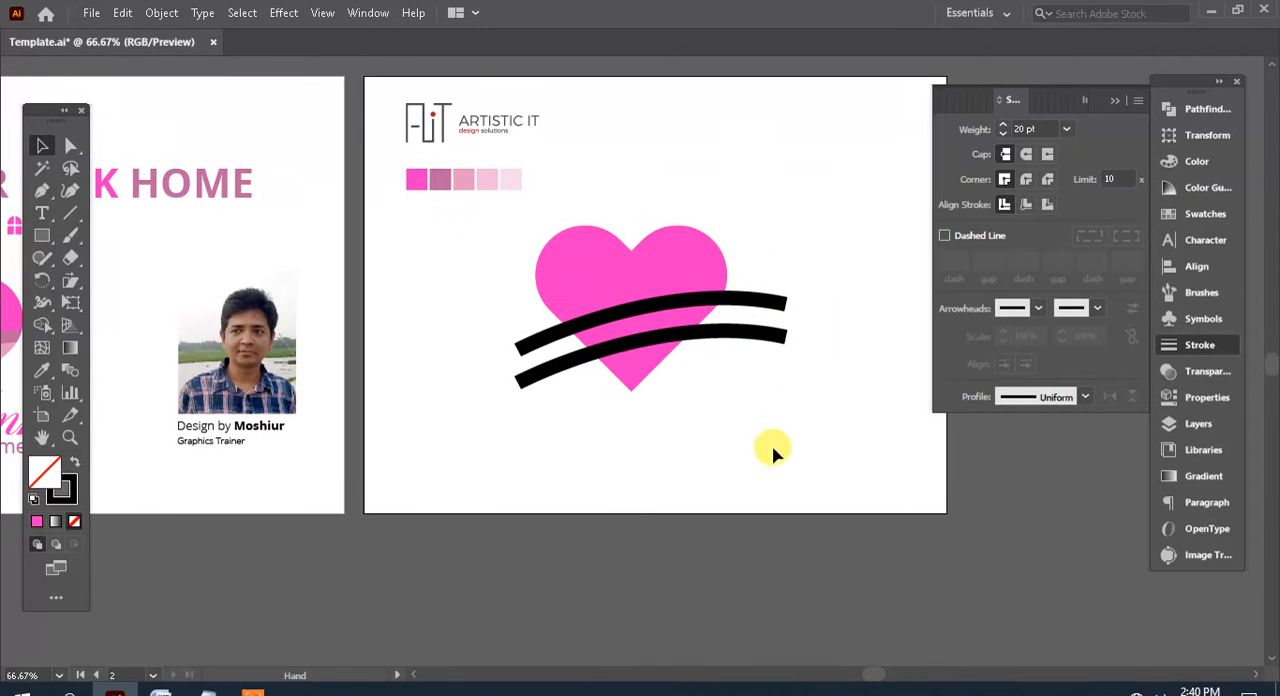
# Convert the strokes of both black curves into filled outlines with Outline Stroke
pyautogui.moveTo(826, 428); pyautogui.dragTo(753, 266)
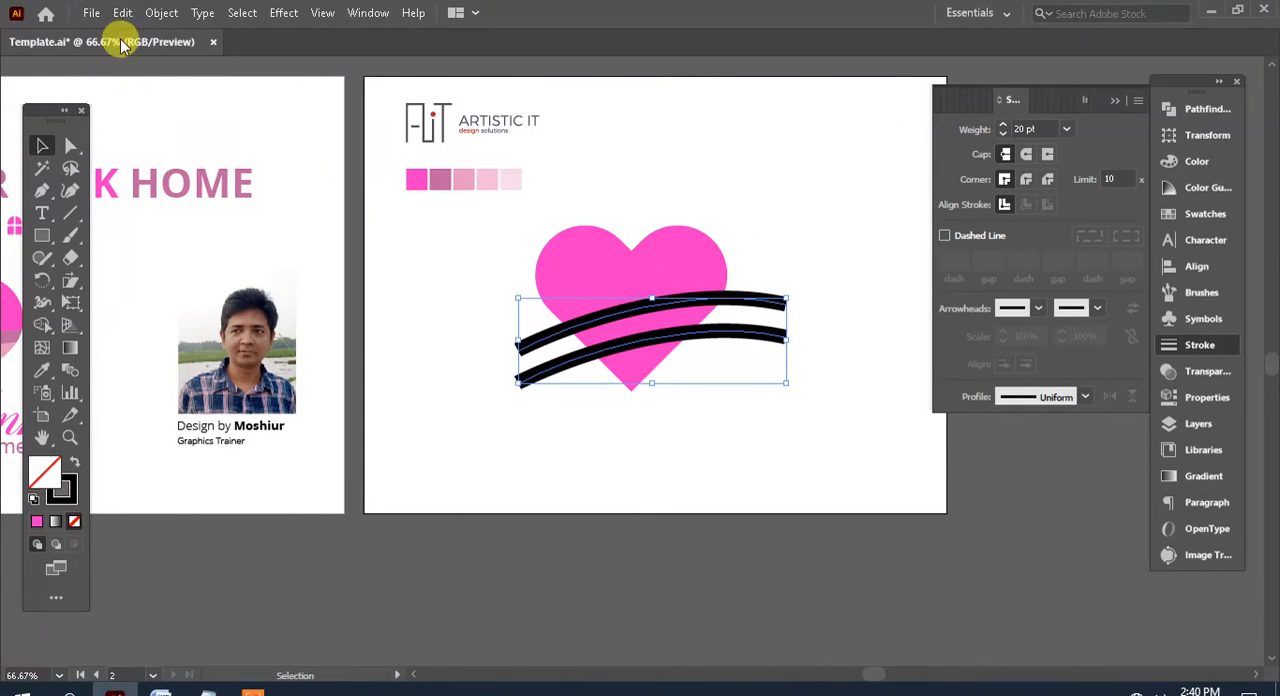
pyautogui.click(160, 14)
pyautogui.moveTo(237, 453)
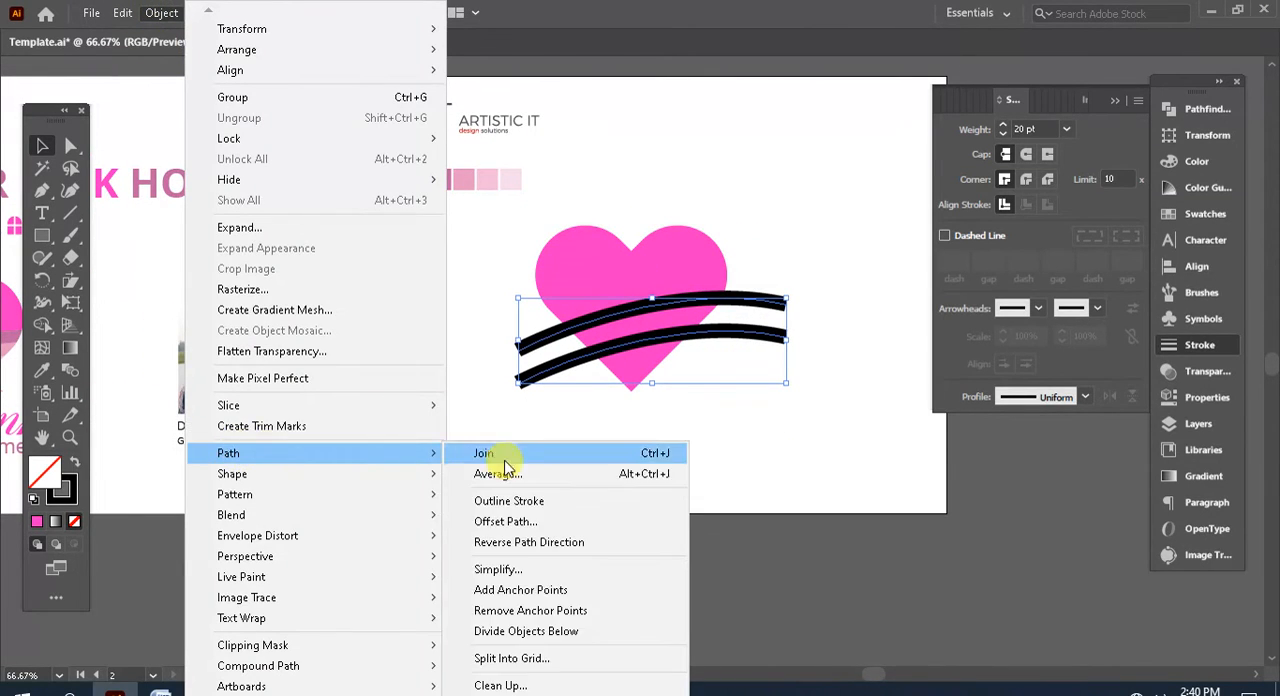
pyautogui.click(540, 505)
# Divide the heart and both outlined bands into separate pieces, ungroup the result and deselect it
pyautogui.moveTo(805, 467); pyautogui.dragTo(500, 260)
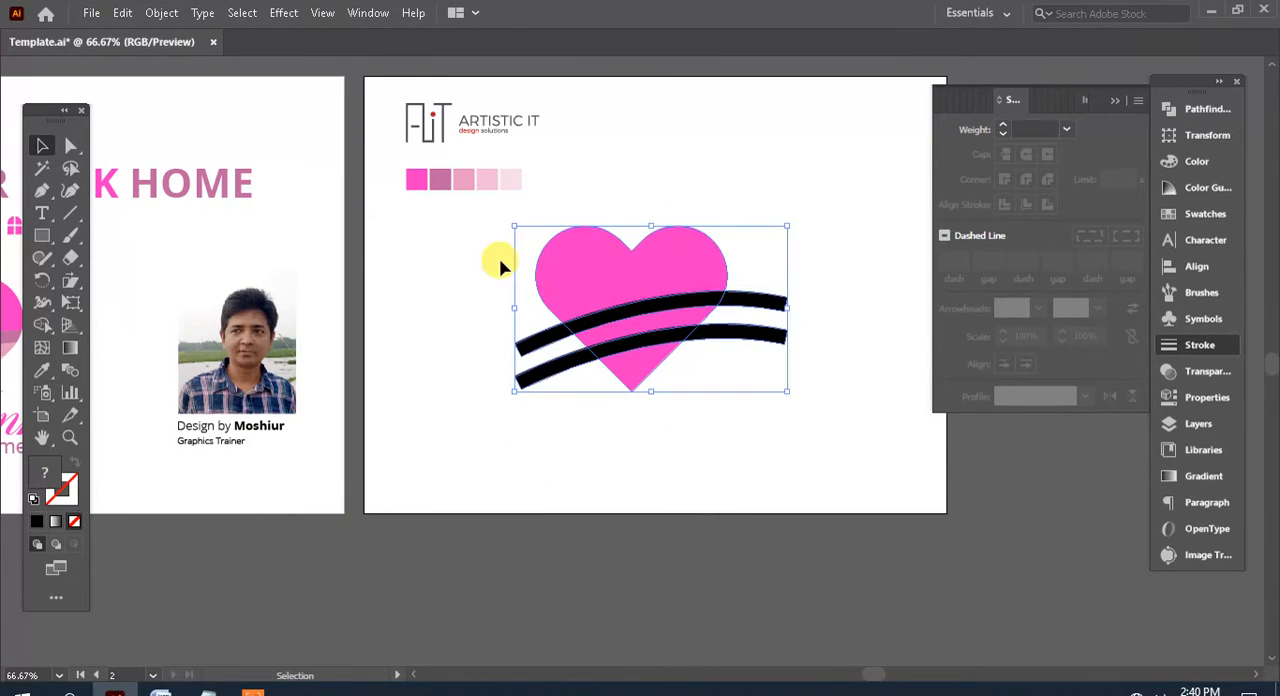
pyautogui.click(1205, 109)
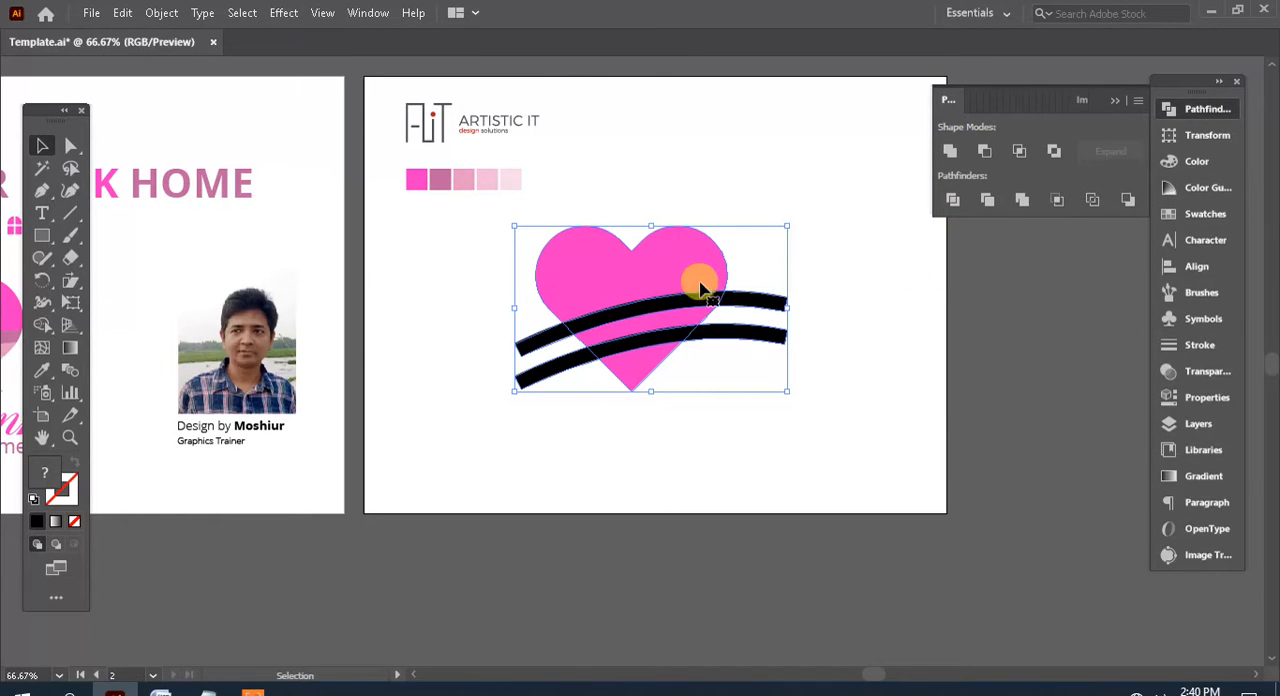
pyautogui.rightClick(672, 258)
pyautogui.click(749, 418)
pyautogui.click(826, 432)
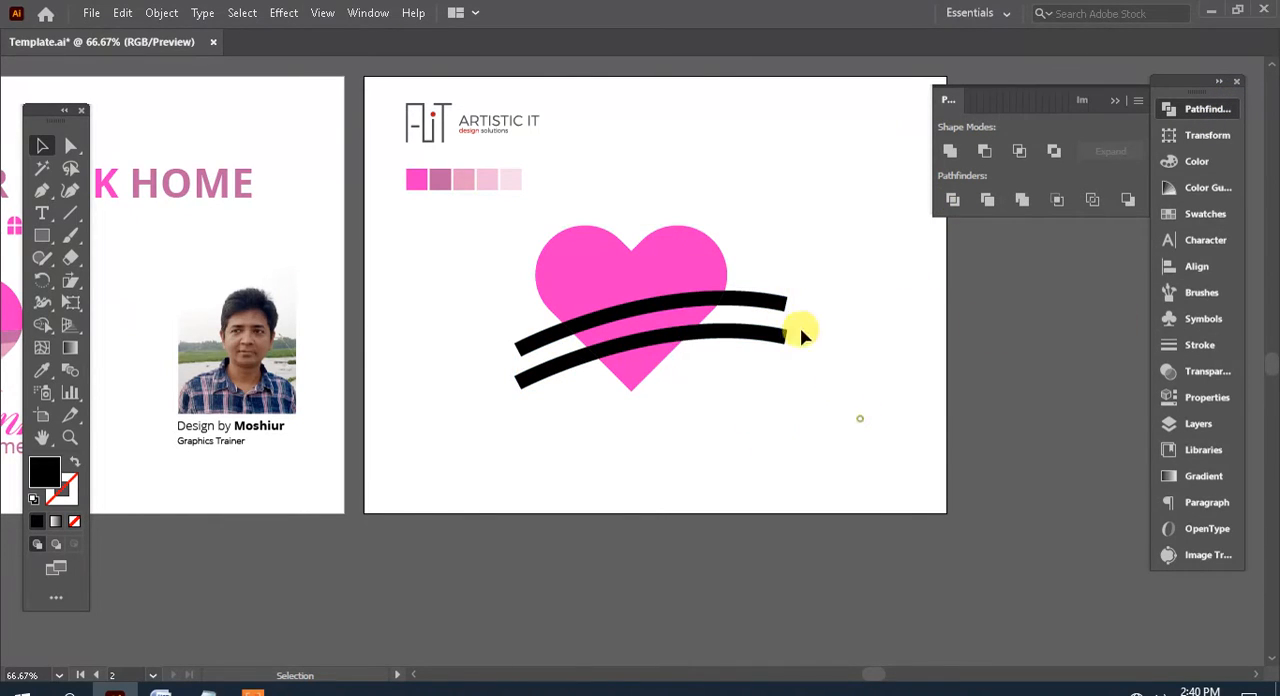
# Delete the band ends that stick out beyond both sides of the heart
pyautogui.moveTo(858, 418); pyautogui.dragTo(768, 300)
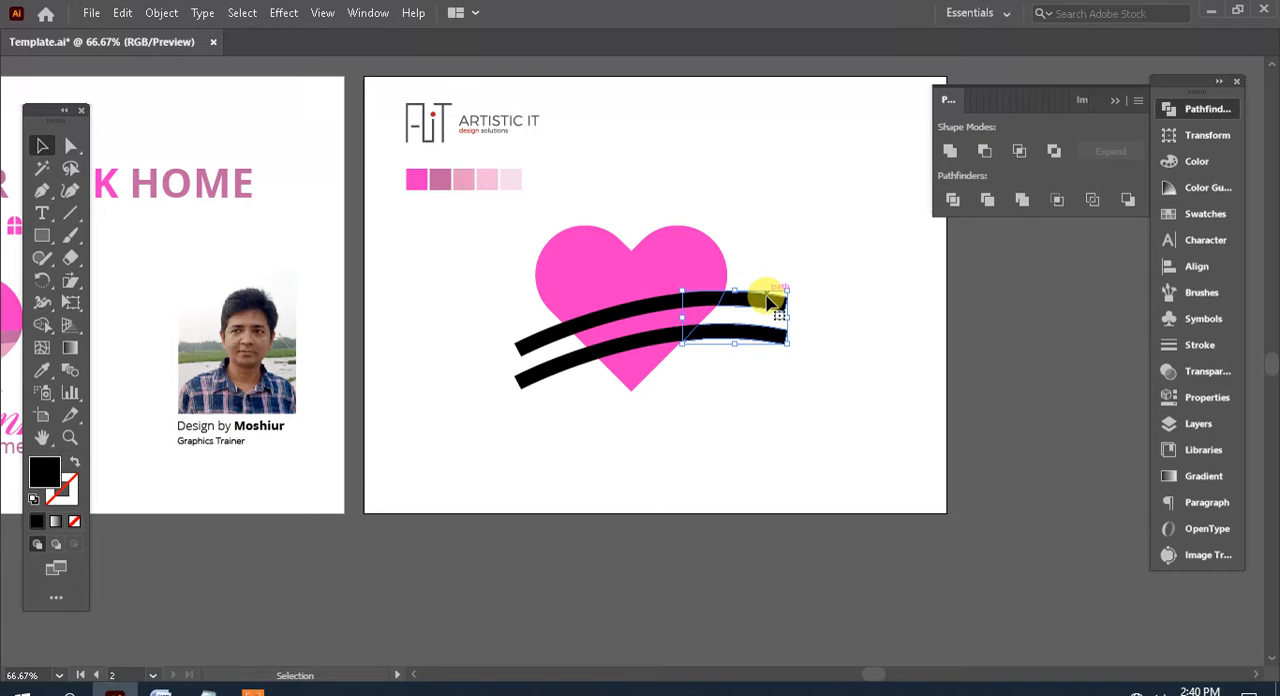
pyautogui.press('Delete')
pyautogui.moveTo(546, 391); pyautogui.dragTo(493, 347)
pyautogui.press('Delete')
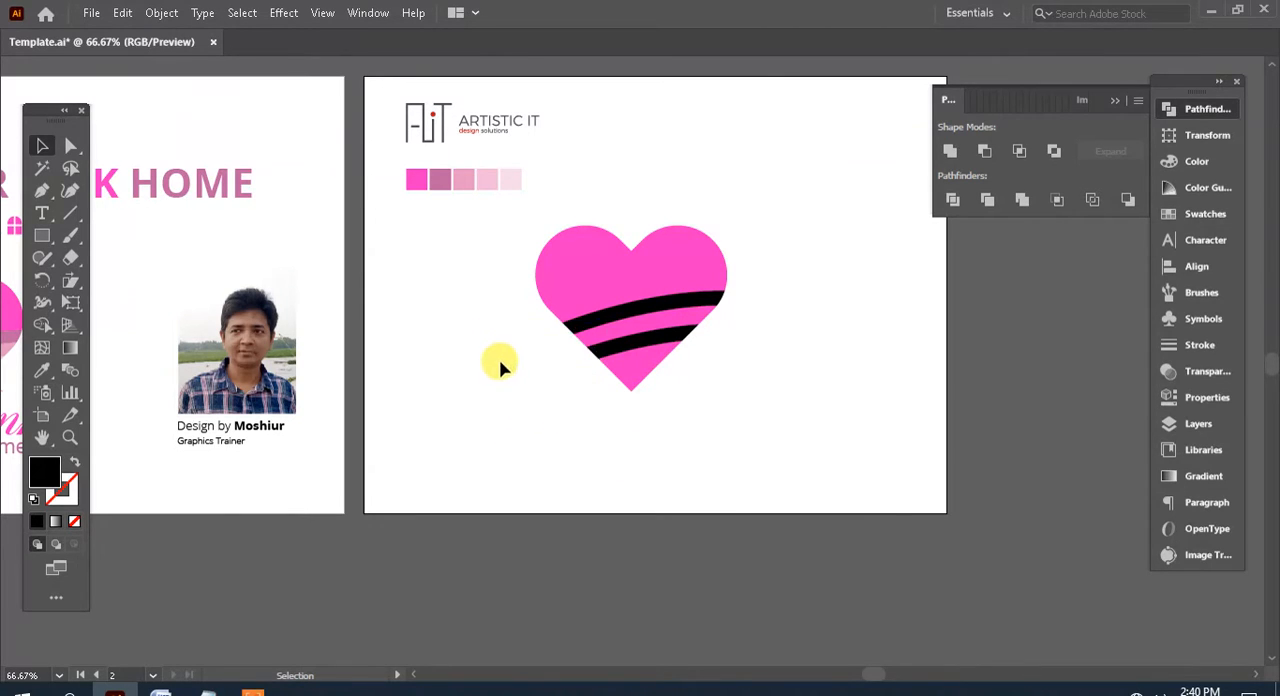
# Recolor the heart's lower tip with the lightest pink swatch and the lower black band with the fourth, light pink swatch
pyautogui.moveTo(399, 303); pyautogui.dragTo(428, 304)
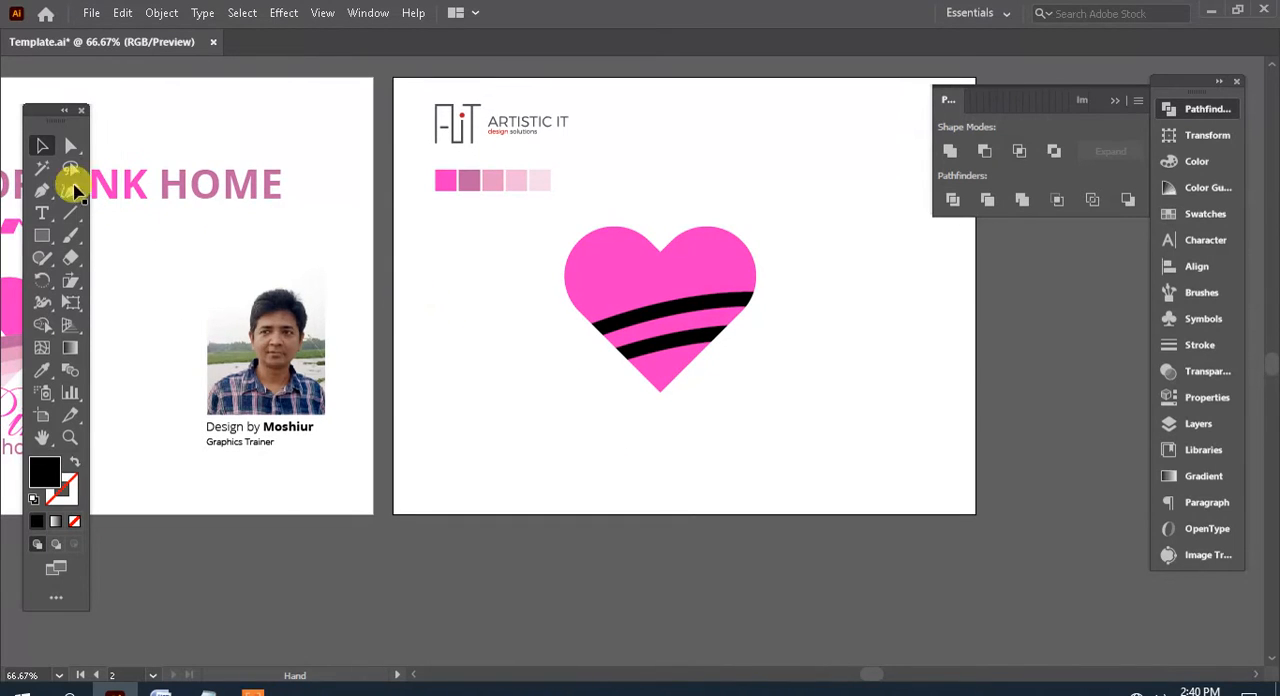
pyautogui.click(70, 147)
pyautogui.click(666, 371)
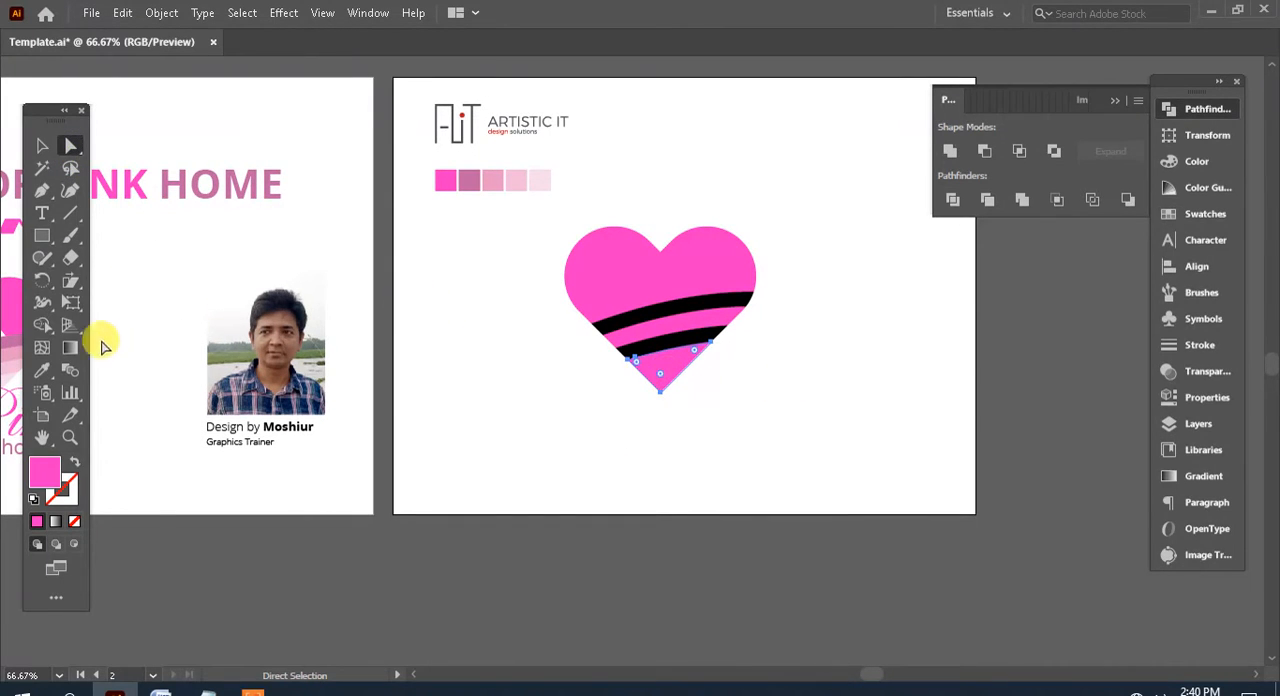
pyautogui.click(47, 372)
pyautogui.click(541, 182)
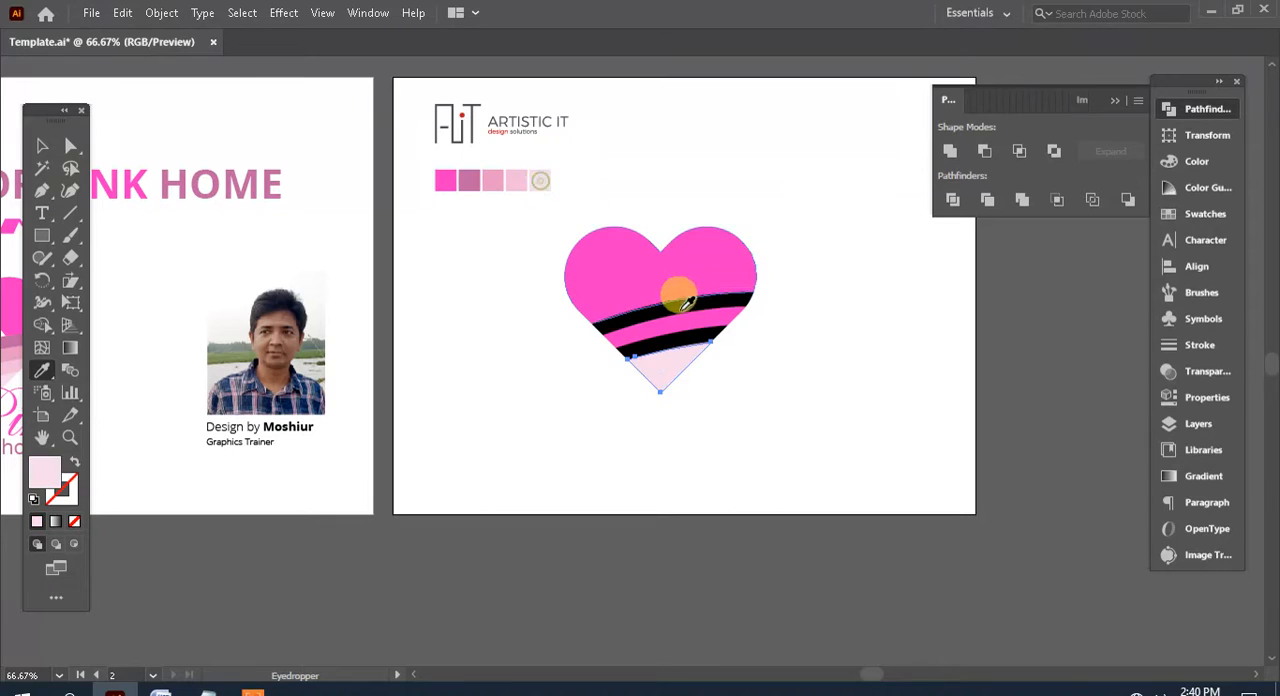
pyautogui.keyDown('ctrl'); pyautogui.click(677, 338); pyautogui.keyUp('ctrl')
pyautogui.click(518, 184)
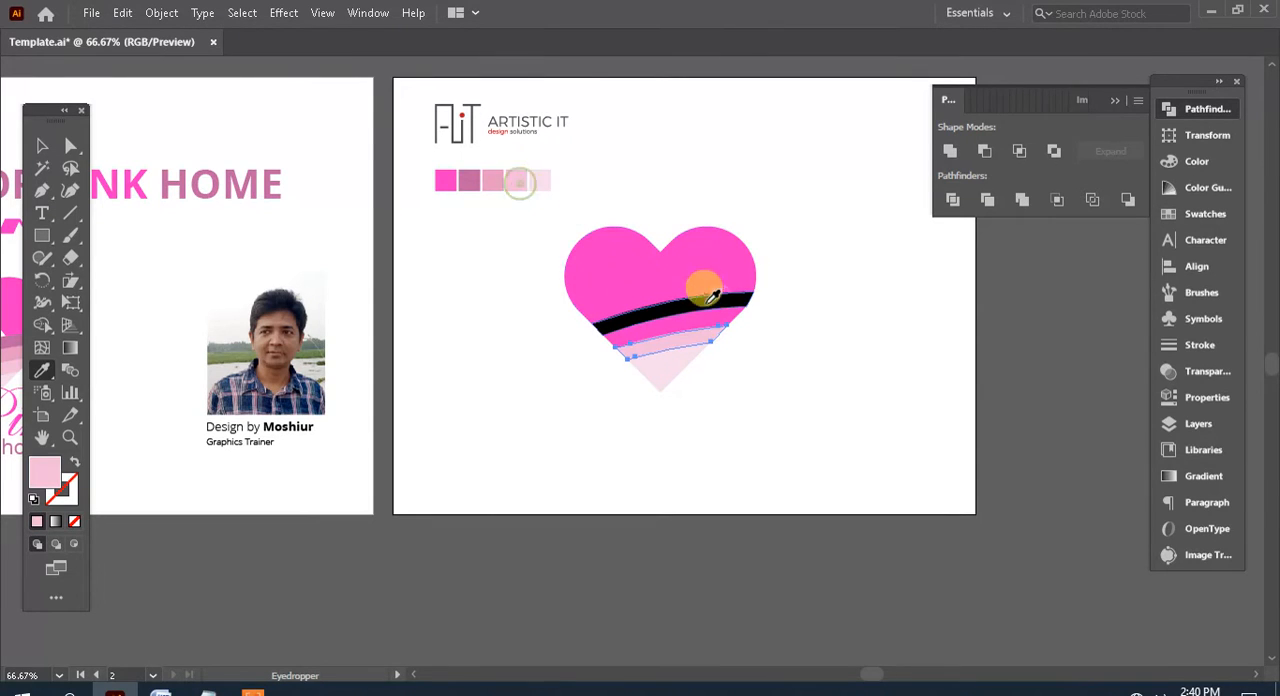
# Recolor the stripe between the bands with the third pink swatch and the upper black band with the mauve second swatch
pyautogui.keyDown('ctrl'); pyautogui.click(686, 322); pyautogui.keyUp('ctrl')
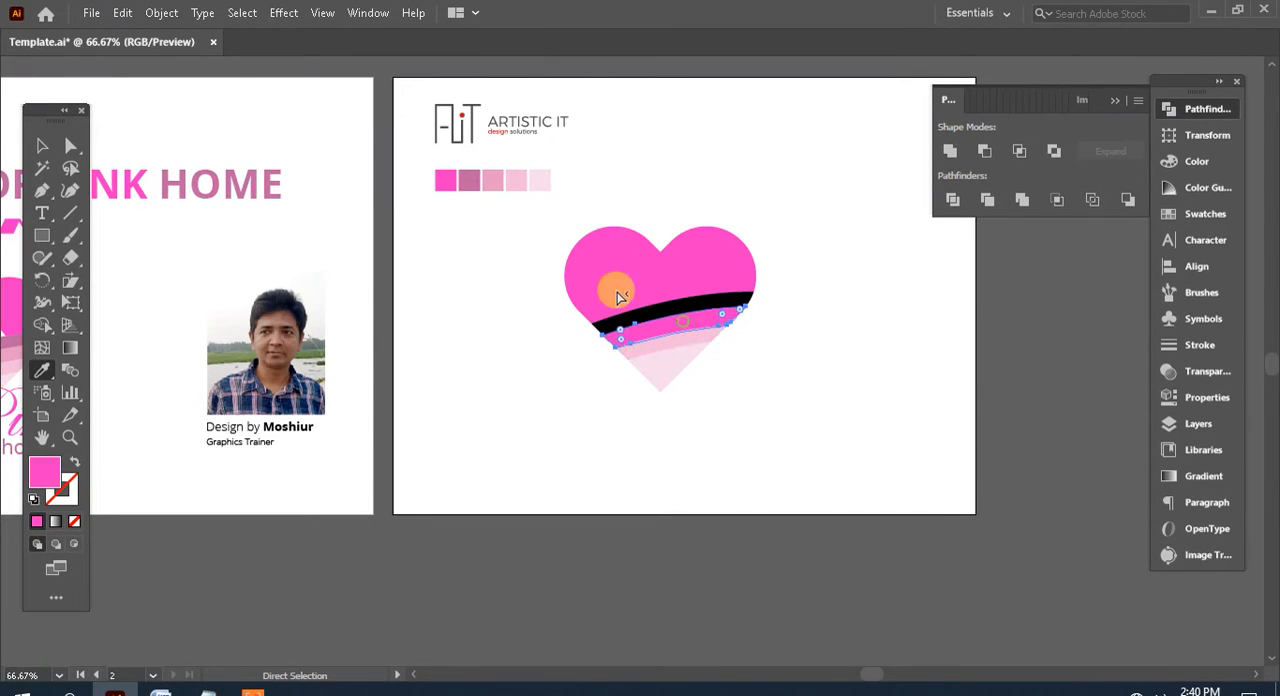
pyautogui.click(493, 180)
pyautogui.keyDown('ctrl'); pyautogui.click(712, 310); pyautogui.keyUp('ctrl')
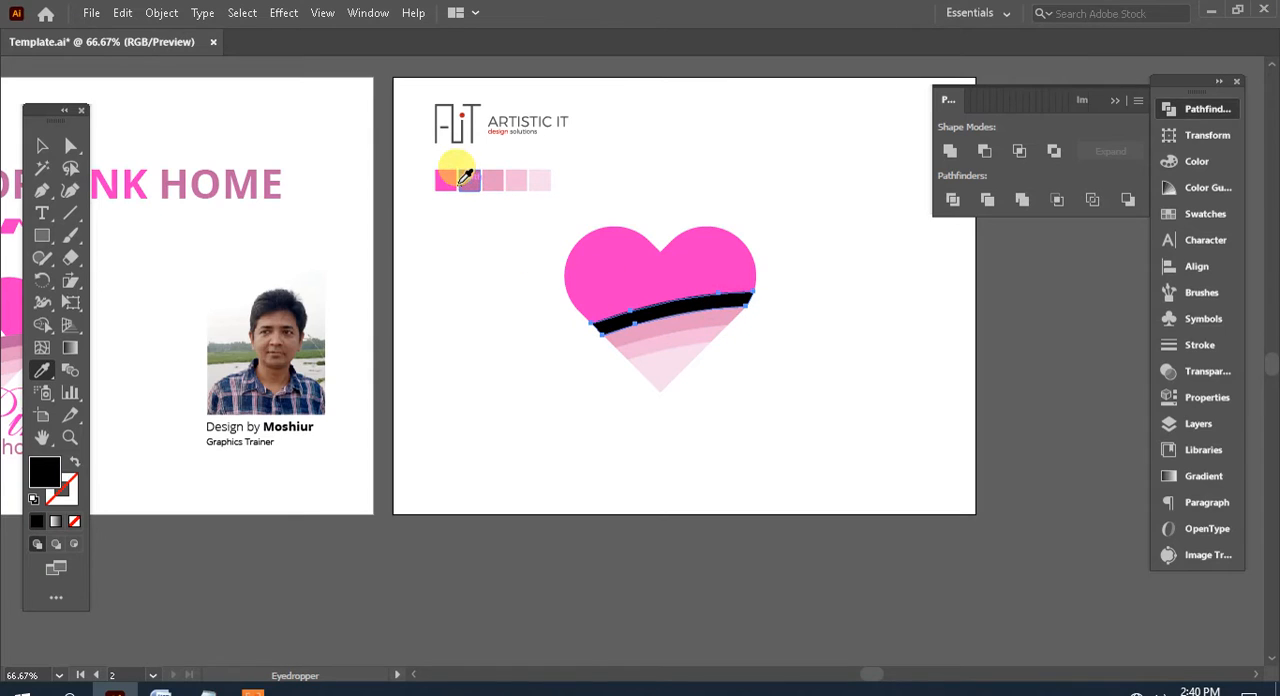
pyautogui.click(467, 180)
pyautogui.keyDown('ctrl'); pyautogui.click(720, 263); pyautogui.keyUp('ctrl')
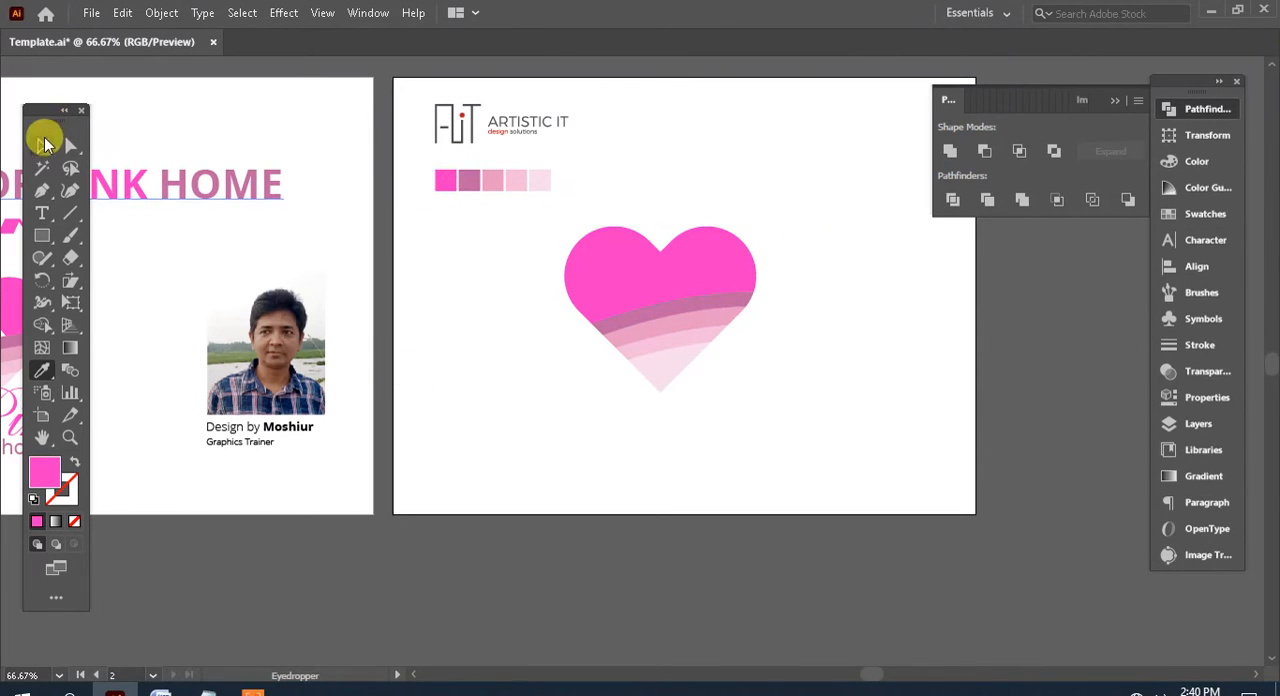
# Select all pieces of the heart and move it slightly right on the second artboard
pyautogui.click(40, 147)
pyautogui.click(707, 405)
pyautogui.moveTo(770, 433)
pyautogui.mouseDown()
pyautogui.moveTo(737, 329)
pyautogui.moveTo(594, 223)
pyautogui.mouseUp()
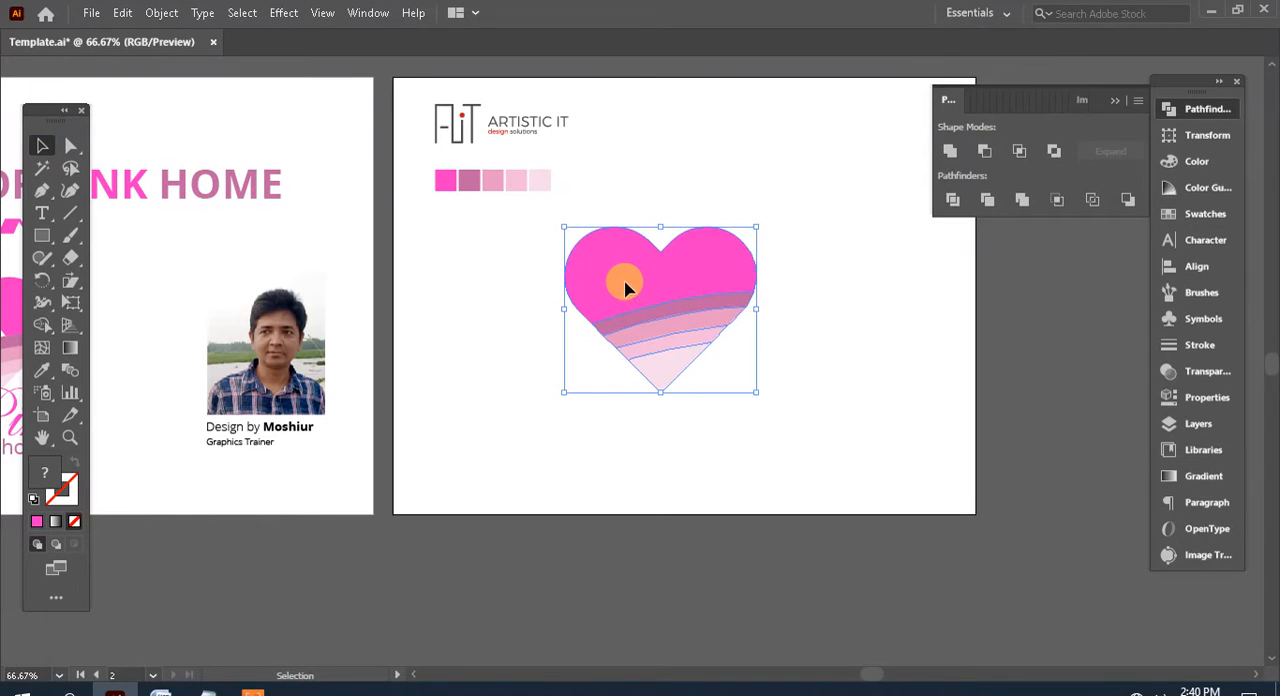
pyautogui.moveTo(623, 277)
pyautogui.mouseDown()
pyautogui.moveTo(714, 323)
pyautogui.moveTo(913, 327)
pyautogui.mouseUp()
pyautogui.click(909, 356)
pyautogui.press('space')
pyautogui.moveTo(698, 363); pyautogui.dragTo(478, 345)
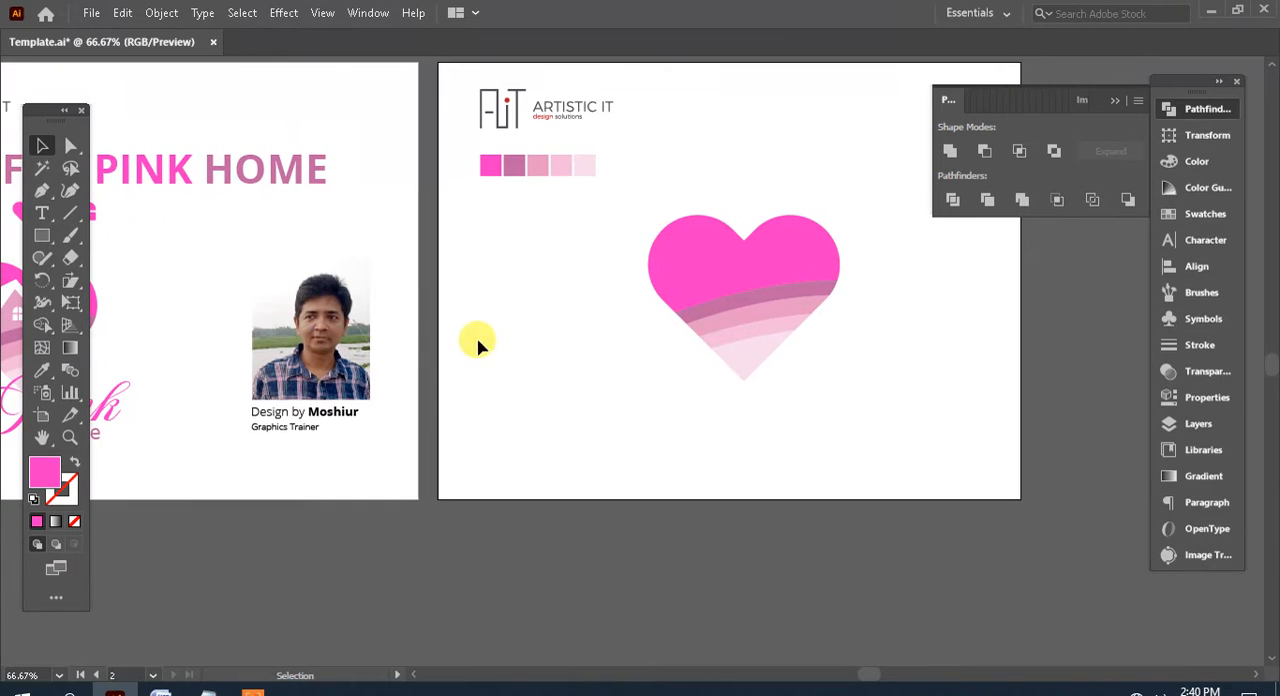
# Draw a small upright pink rectangle to the left of the heart, below the color swatches
pyautogui.click(43, 238)
pyautogui.moveTo(491, 249); pyautogui.dragTo(560, 330)
pyautogui.click(42, 146)
pyautogui.moveTo(468, 280); pyautogui.dragTo(408, 267)
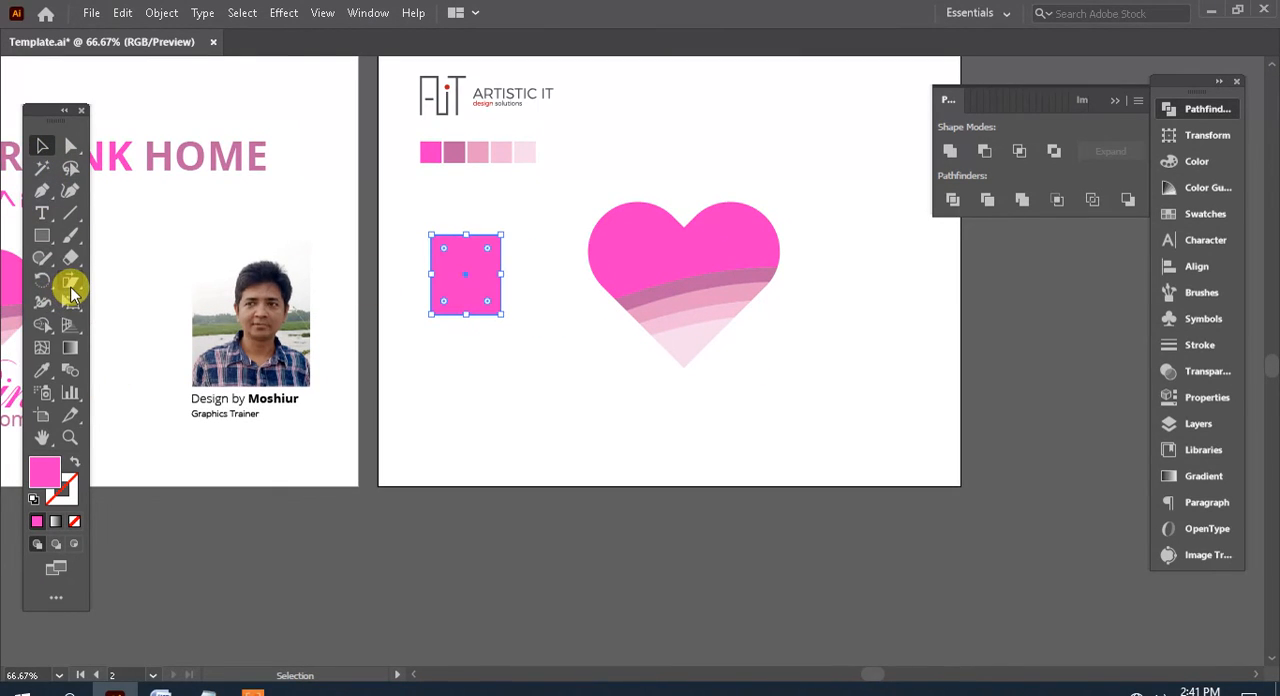
# Shear the pink rectangle into a right-leaning parallelogram and move it slightly down
pyautogui.moveTo(71, 287); pyautogui.dragTo(195, 304)
pyautogui.moveTo(451, 357); pyautogui.dragTo(422, 357)
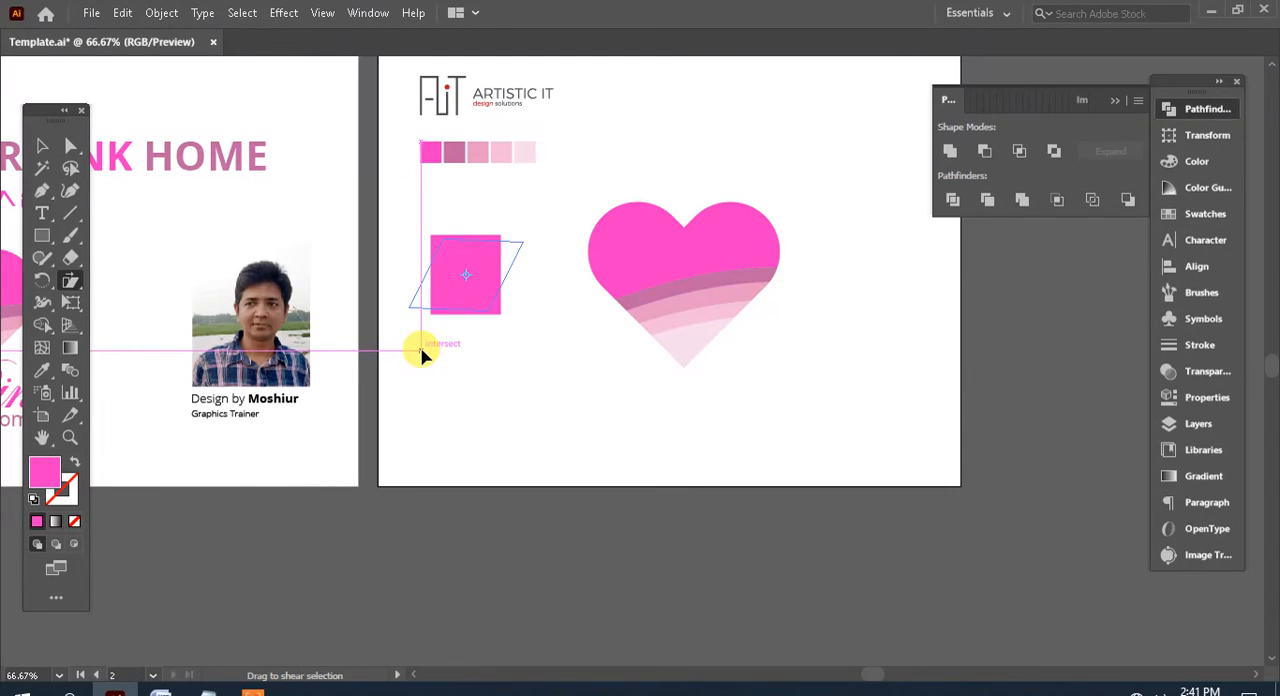
pyautogui.moveTo(421, 355); pyautogui.dragTo(425, 346)
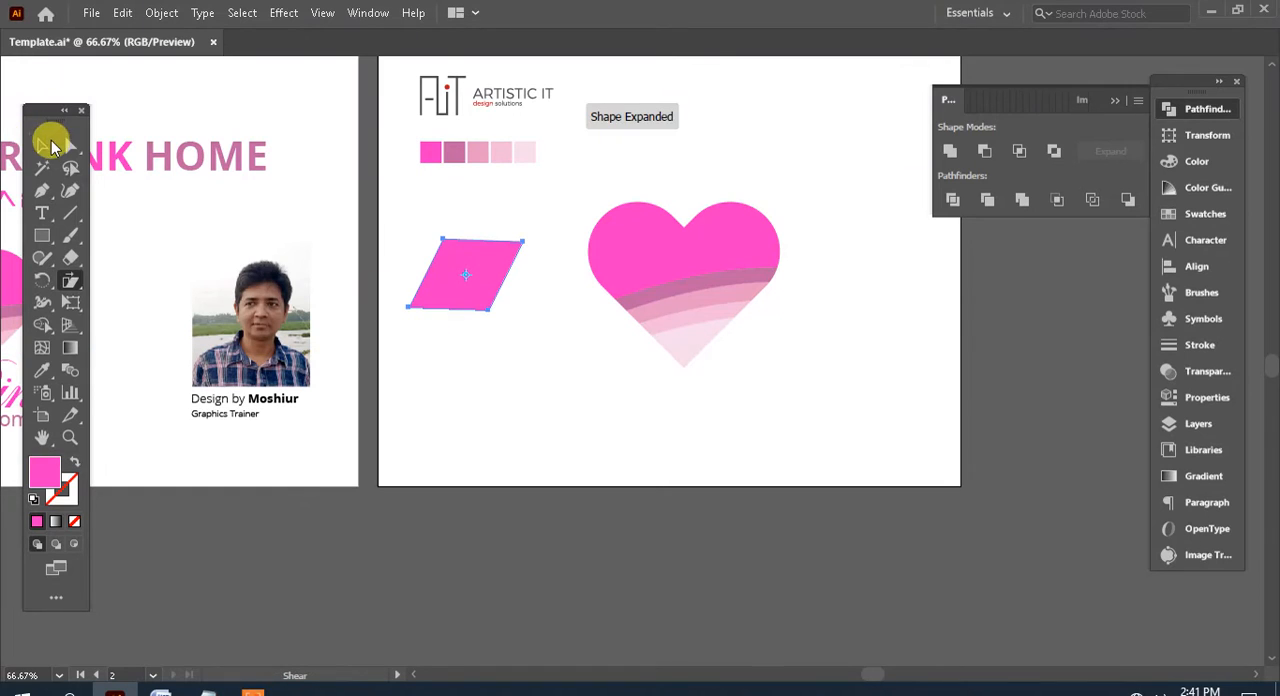
pyautogui.click(46, 146)
pyautogui.moveTo(497, 249); pyautogui.dragTo(498, 339)
pyautogui.click(566, 371)
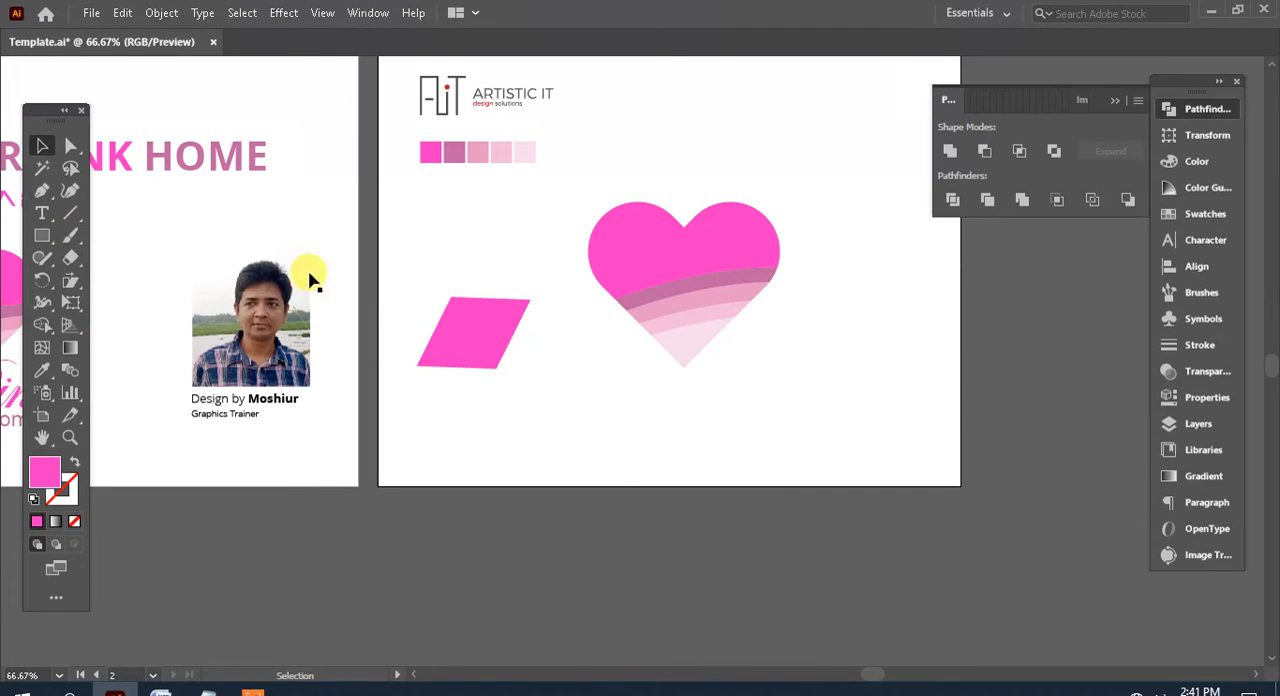
# Draw a thin pink strip with the Pen tool, sloping down to the right from the parallelogram's upper right corner
pyautogui.click(503, 338)
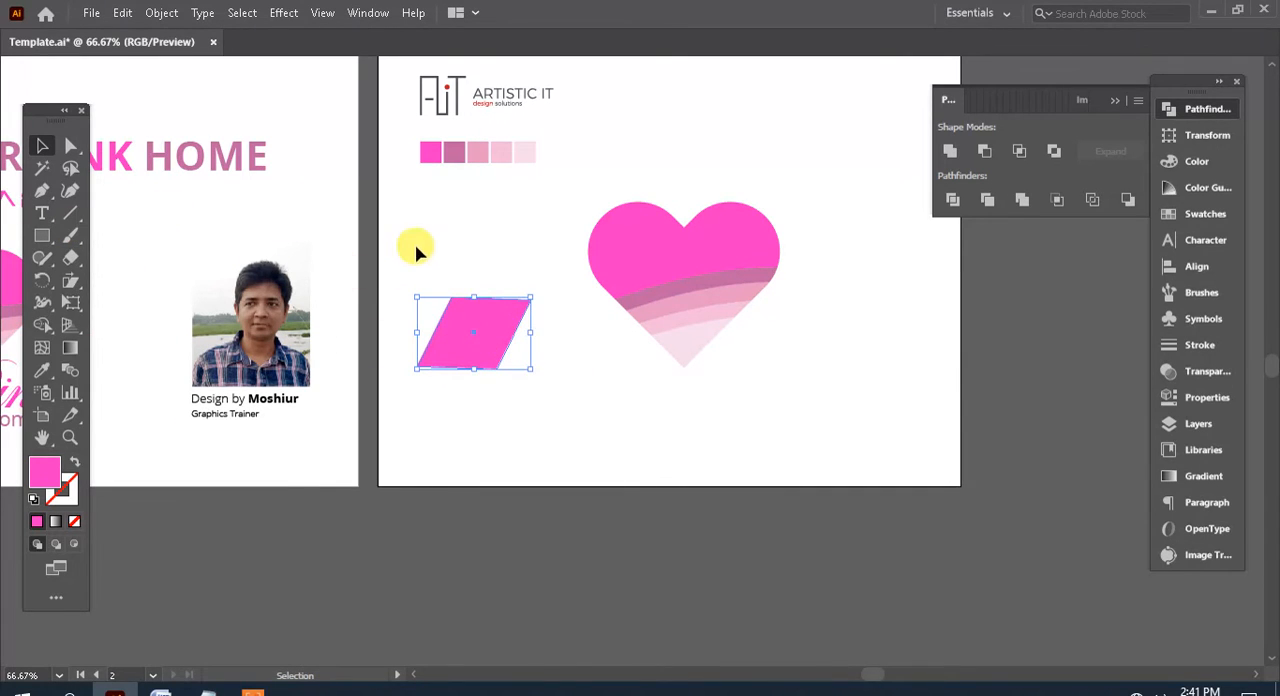
pyautogui.click(415, 247)
pyautogui.moveTo(444, 272); pyautogui.dragTo(406, 188)
pyautogui.click(43, 191)
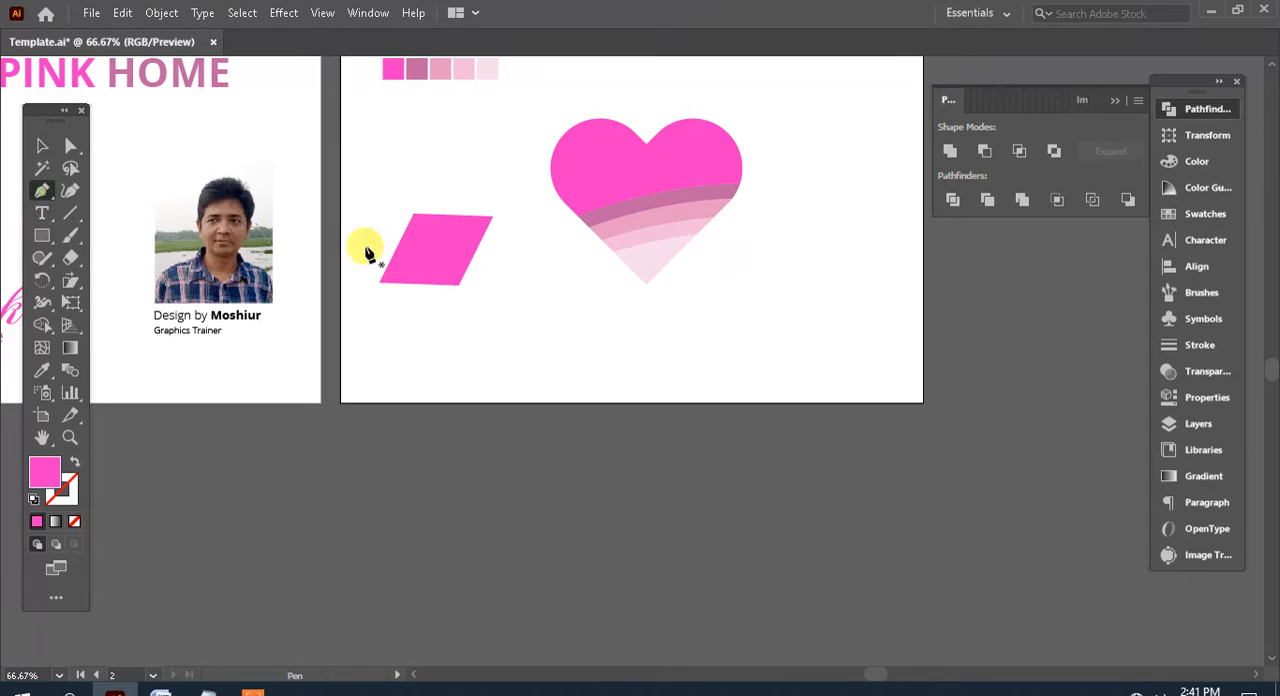
pyautogui.click(491, 216)
pyautogui.click(487, 229)
pyautogui.click(42, 150)
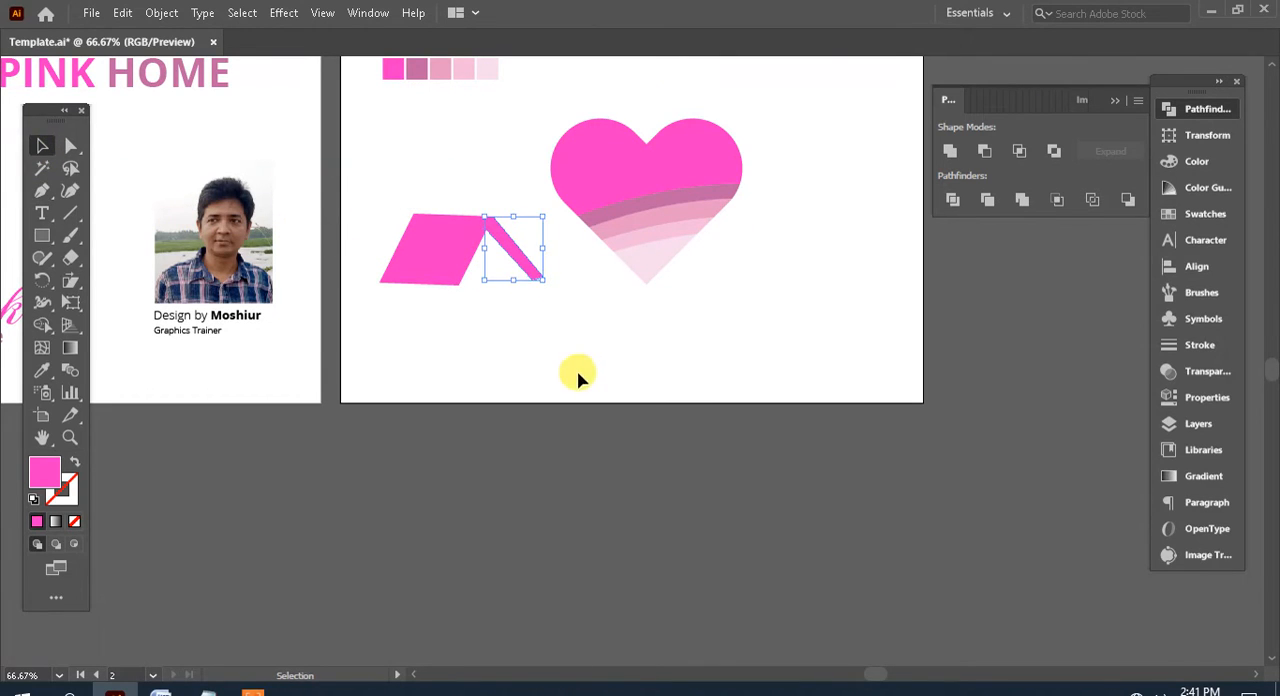
# Unite the parallelogram and the sloping strip into a single roof shape and deselect it
pyautogui.moveTo(533, 300); pyautogui.dragTo(409, 215)
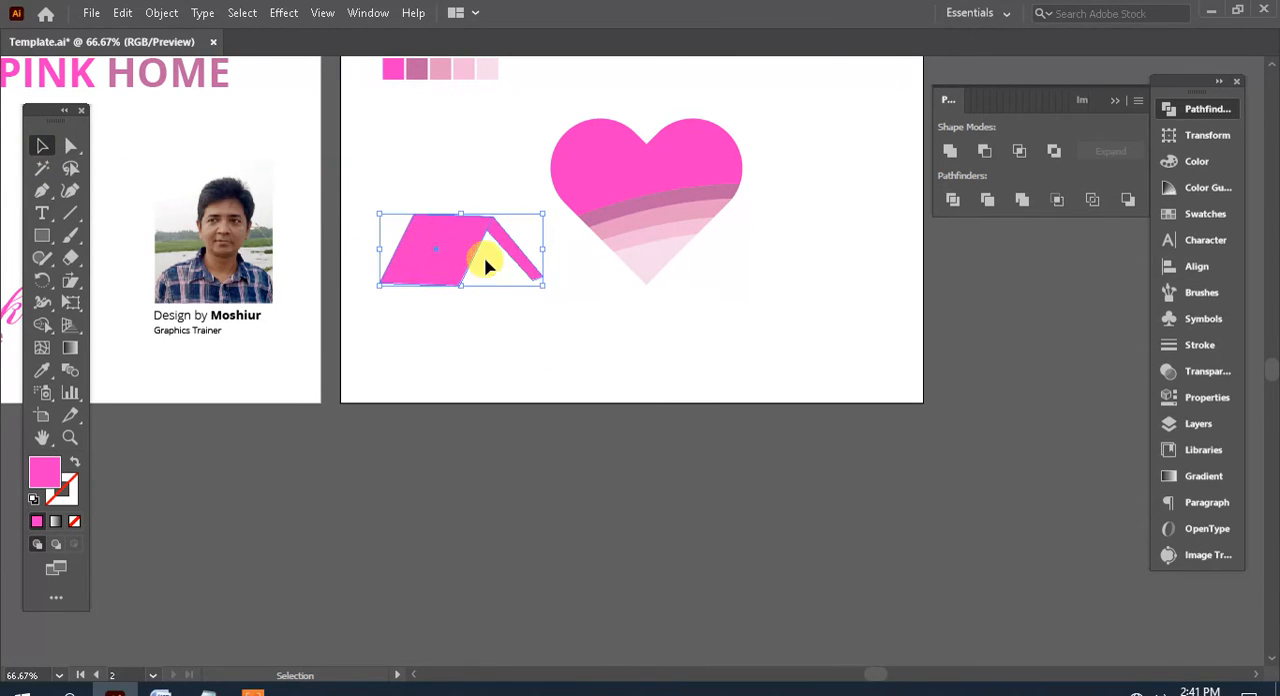
pyautogui.moveTo(461, 255); pyautogui.dragTo(450, 220)
pyautogui.press('space')
pyautogui.moveTo(489, 272); pyautogui.dragTo(466, 378)
pyautogui.click(426, 341)
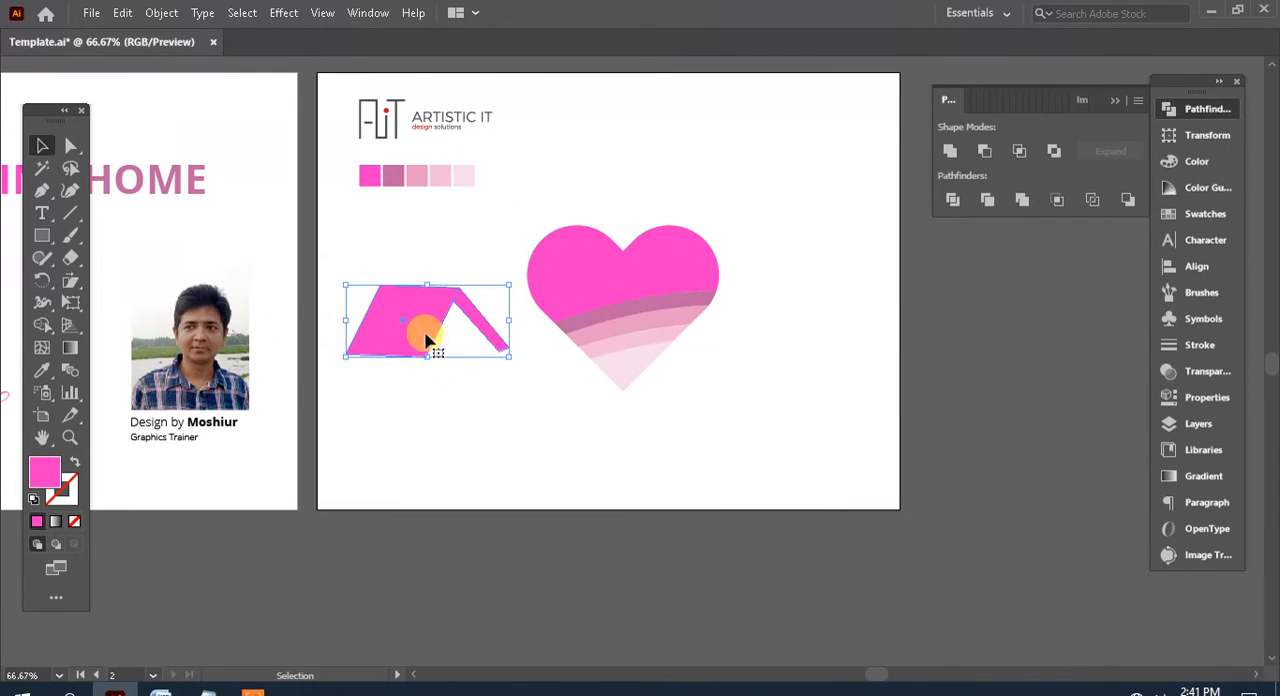
pyautogui.moveTo(426, 333); pyautogui.dragTo(439, 322)
pyautogui.scroll(-2, 471, 320)
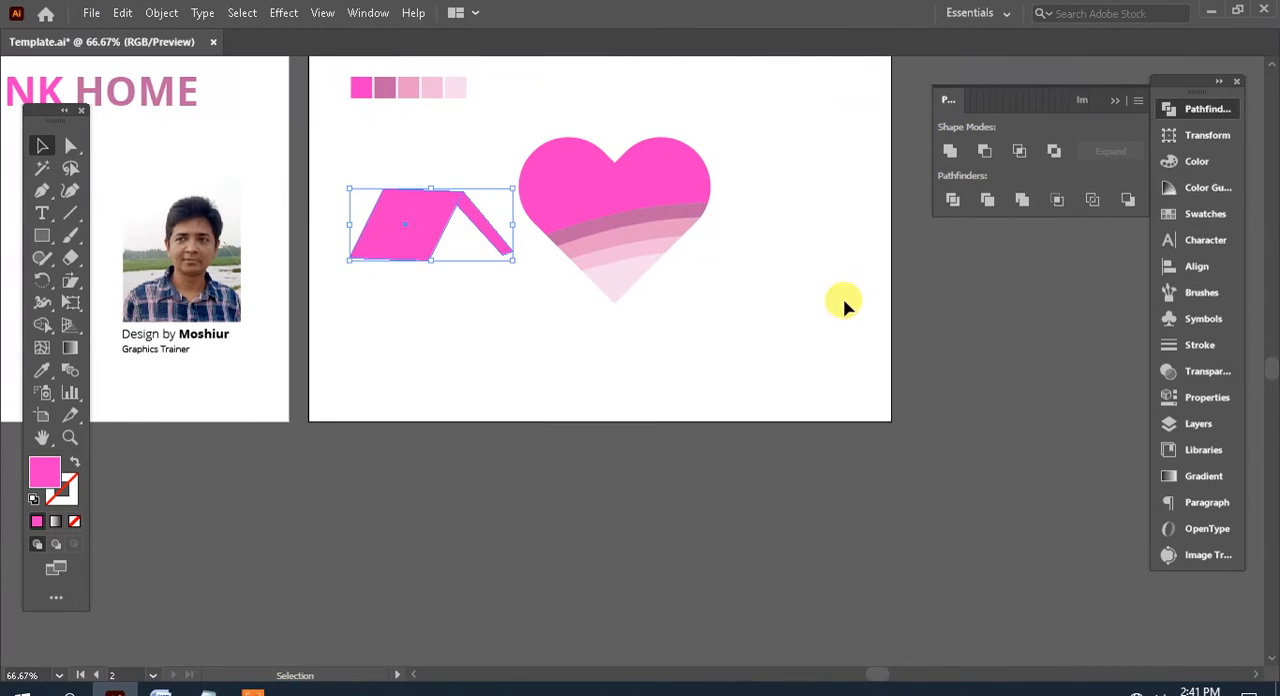
pyautogui.click(945, 151)
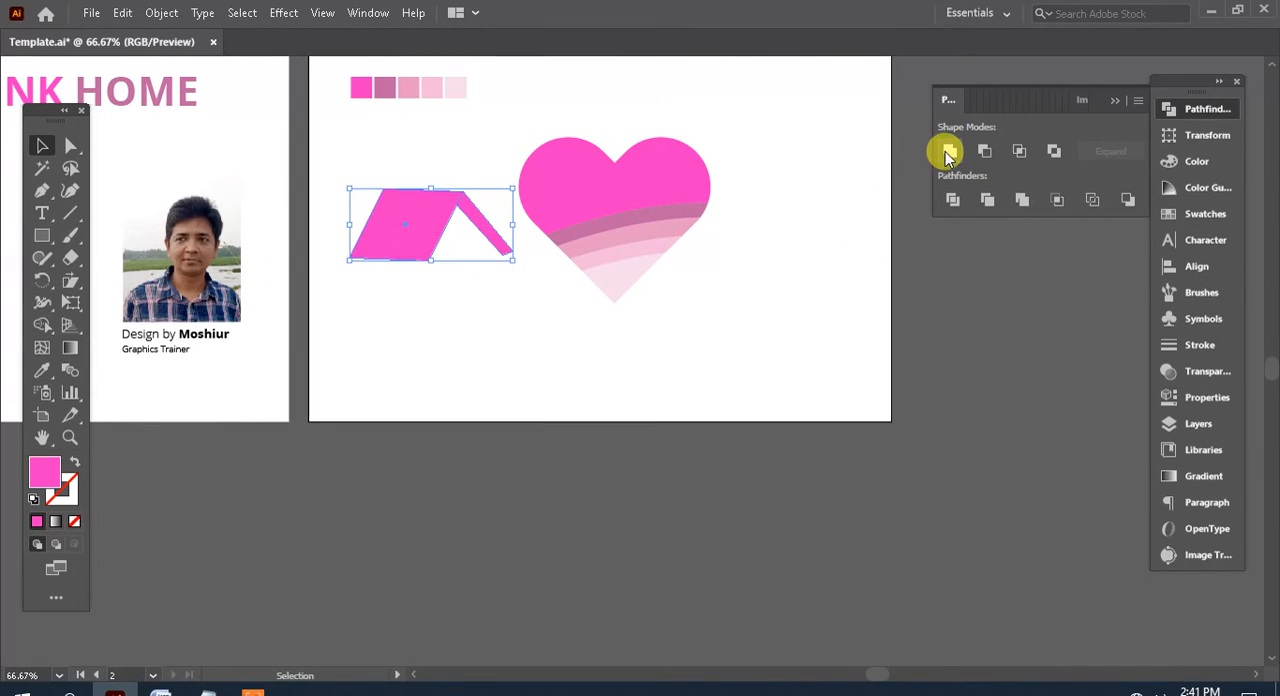
pyautogui.click(509, 363)
# Move the roof shape onto the upper part of the heart and fill it with white sampled from the artboard
pyautogui.click(429, 227)
pyautogui.moveTo(429, 232); pyautogui.dragTo(588, 207)
pyautogui.press('a')
pyautogui.click(45, 370)
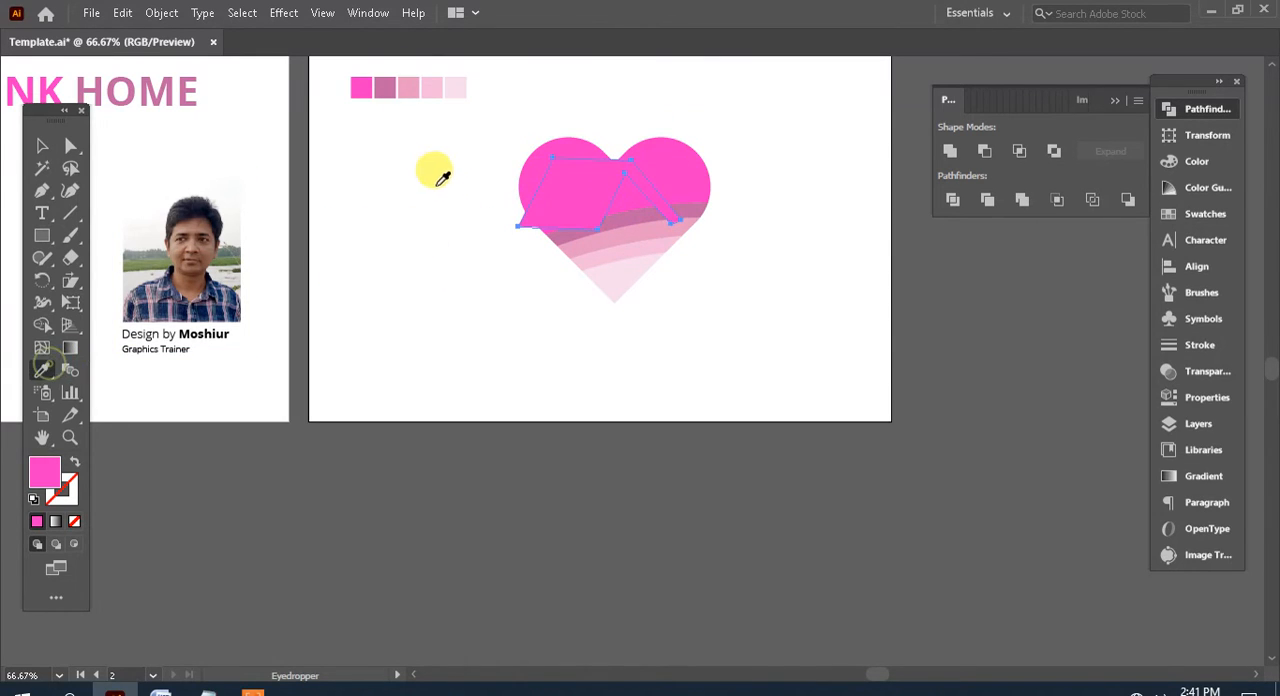
pyautogui.click(433, 180)
pyautogui.click(42, 145)
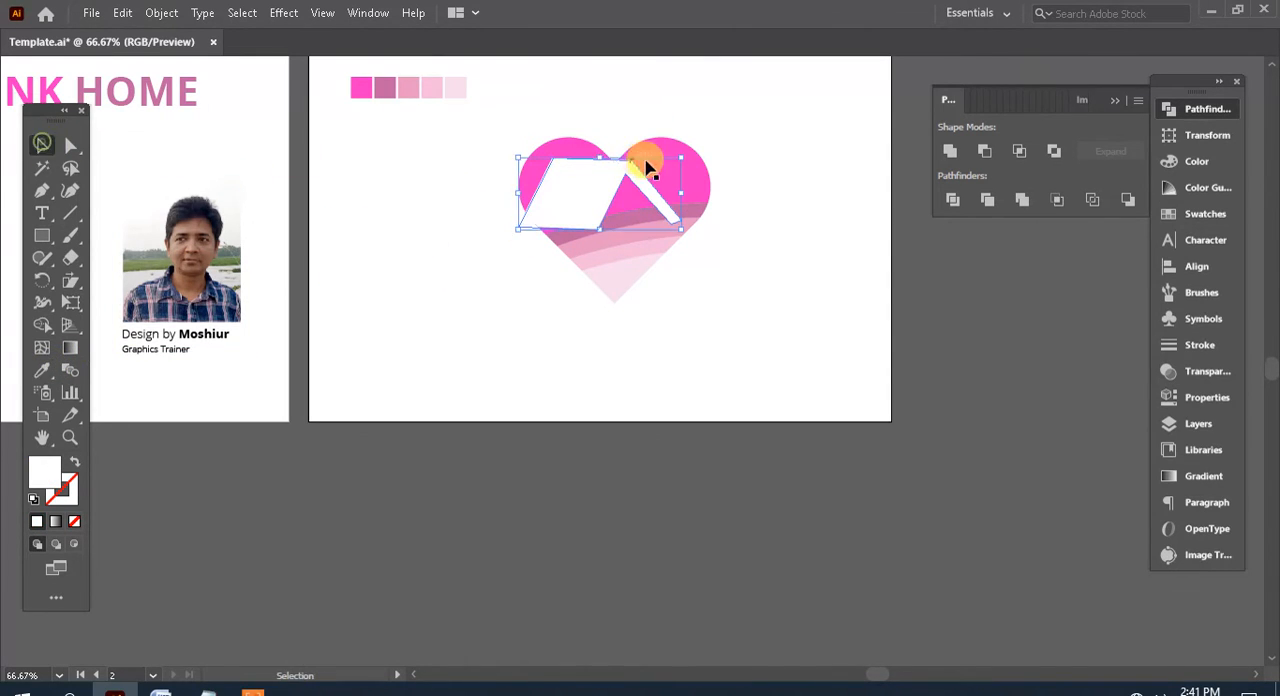
# Scale the white roof shape down and position it so it overlaps the left edge of the heart
pyautogui.moveTo(643, 166); pyautogui.dragTo(603, 192)
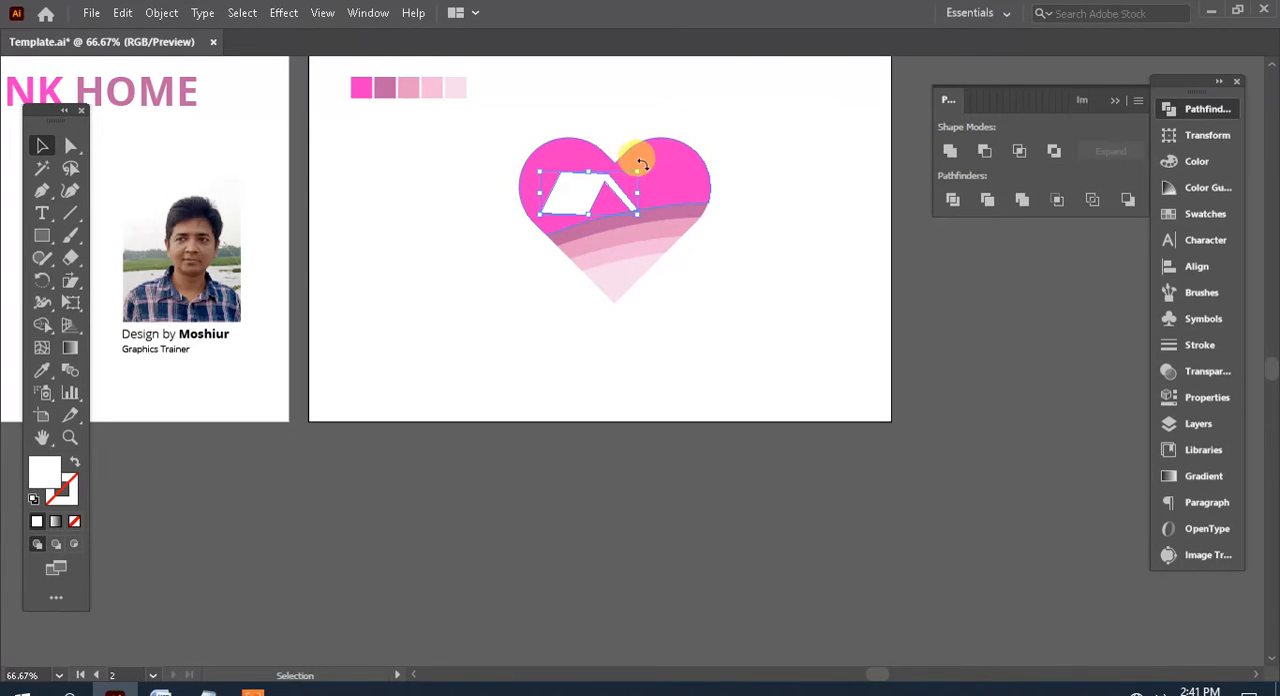
pyautogui.press('a')
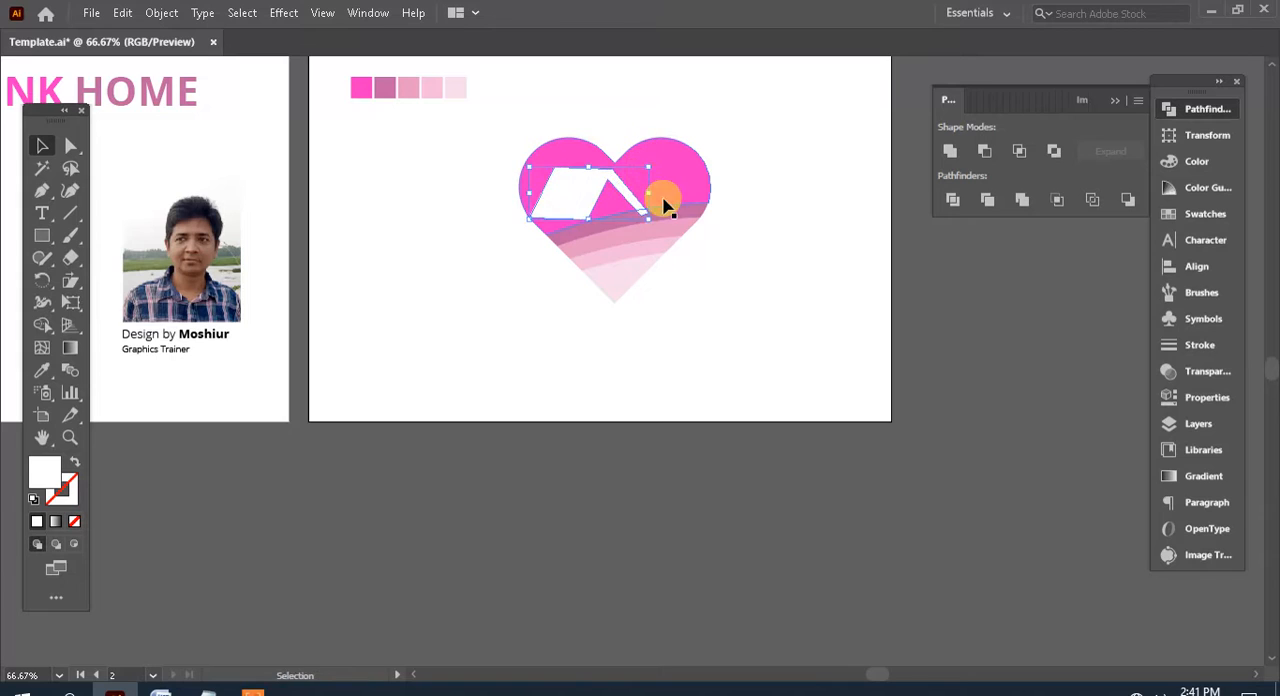
pyautogui.hotkey('ctrl', '+')
pyautogui.hotkey('ctrl', '+')
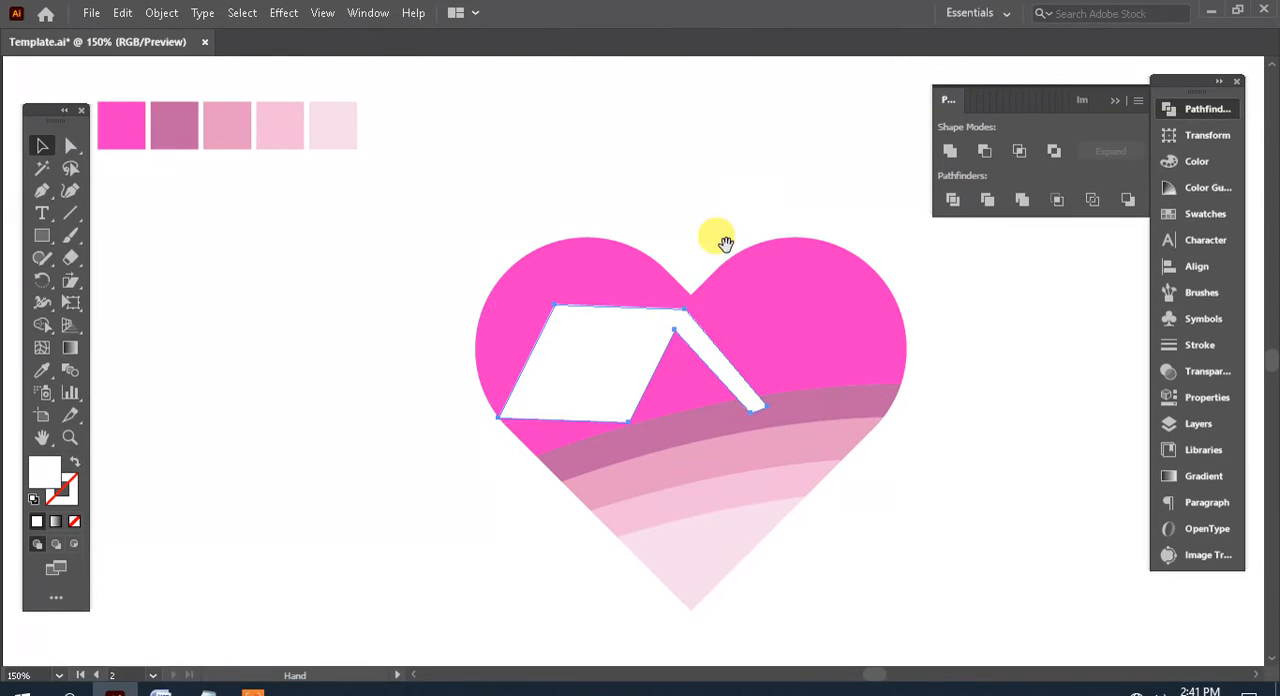
pyautogui.moveTo(710, 394); pyautogui.dragTo(691, 226)
pyautogui.moveTo(604, 192); pyautogui.dragTo(566, 194)
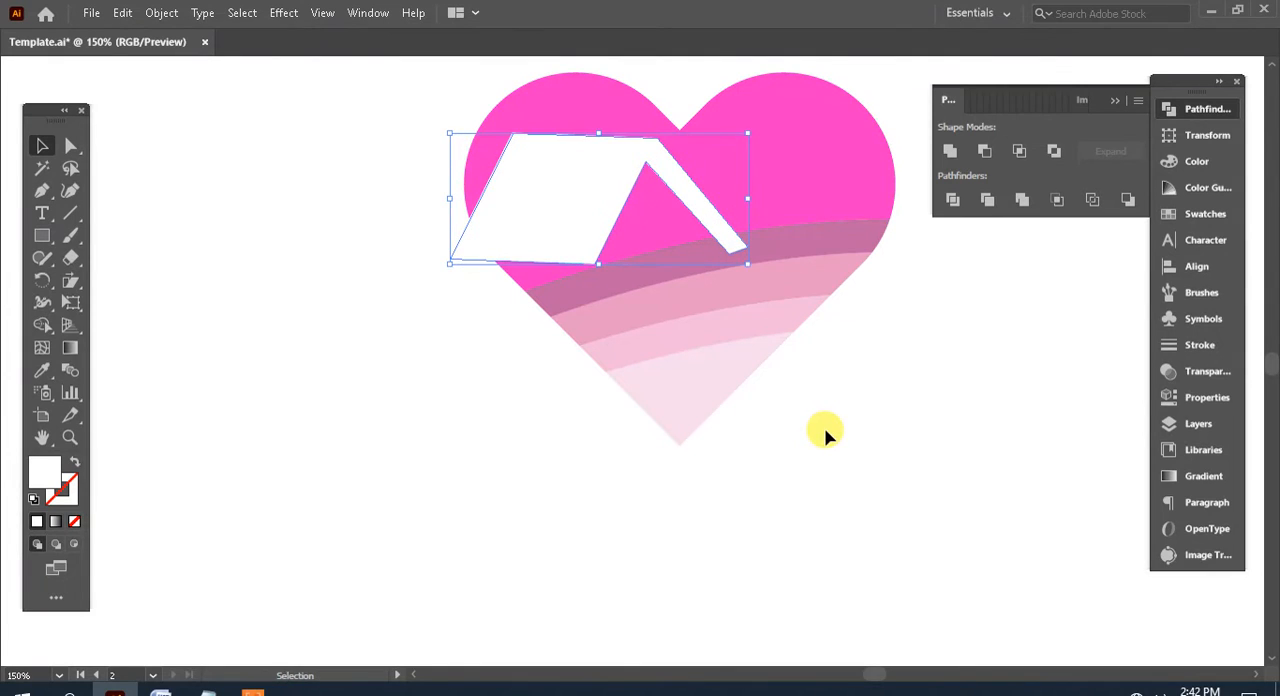
pyautogui.moveTo(837, 429); pyautogui.dragTo(797, 393)
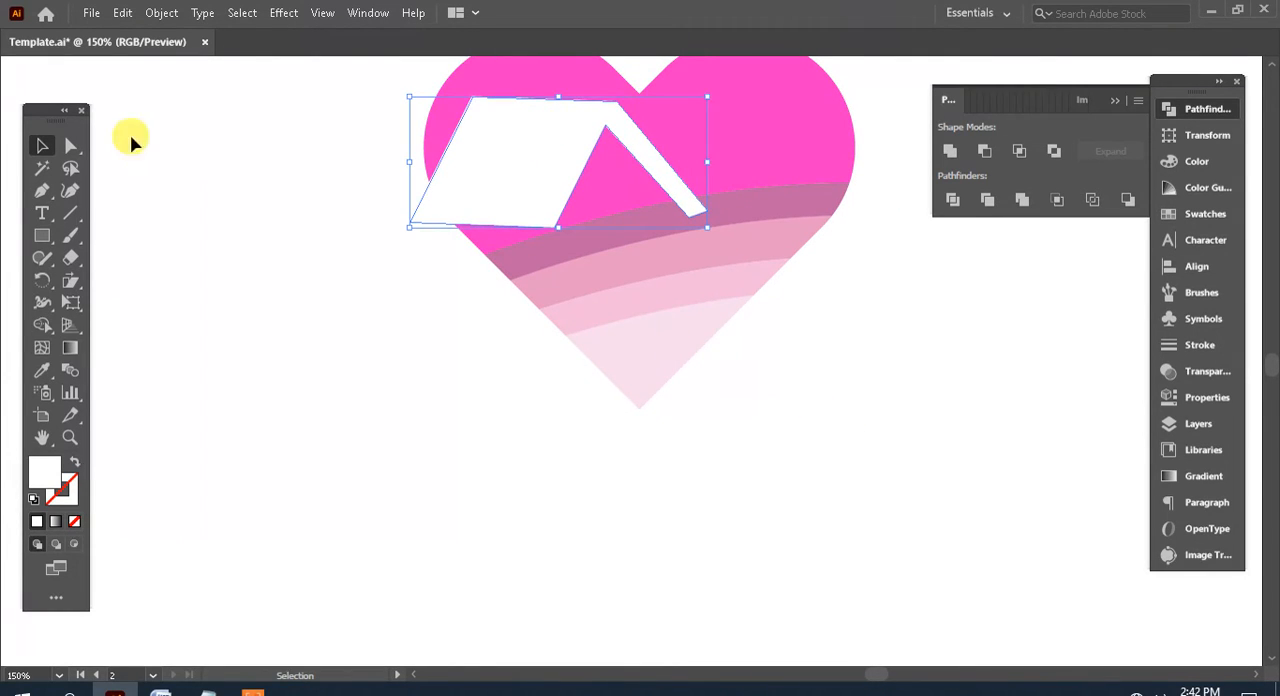
# Reshape the white roof's wide panel with Direct Selection so its upper and lower edges slope upward to the right
pyautogui.click(70, 146)
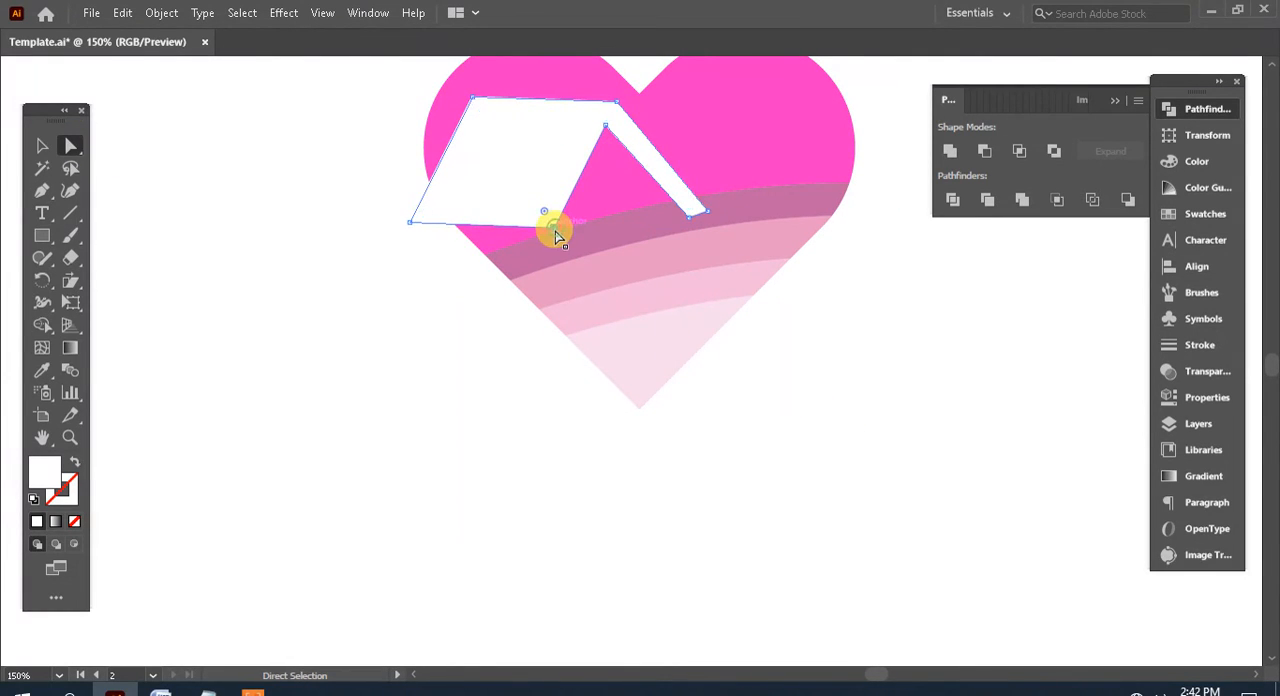
pyautogui.moveTo(557, 234)
pyautogui.mouseDown()
pyautogui.moveTo(560, 205)
pyautogui.moveTo(549, 220)
pyautogui.mouseUp()
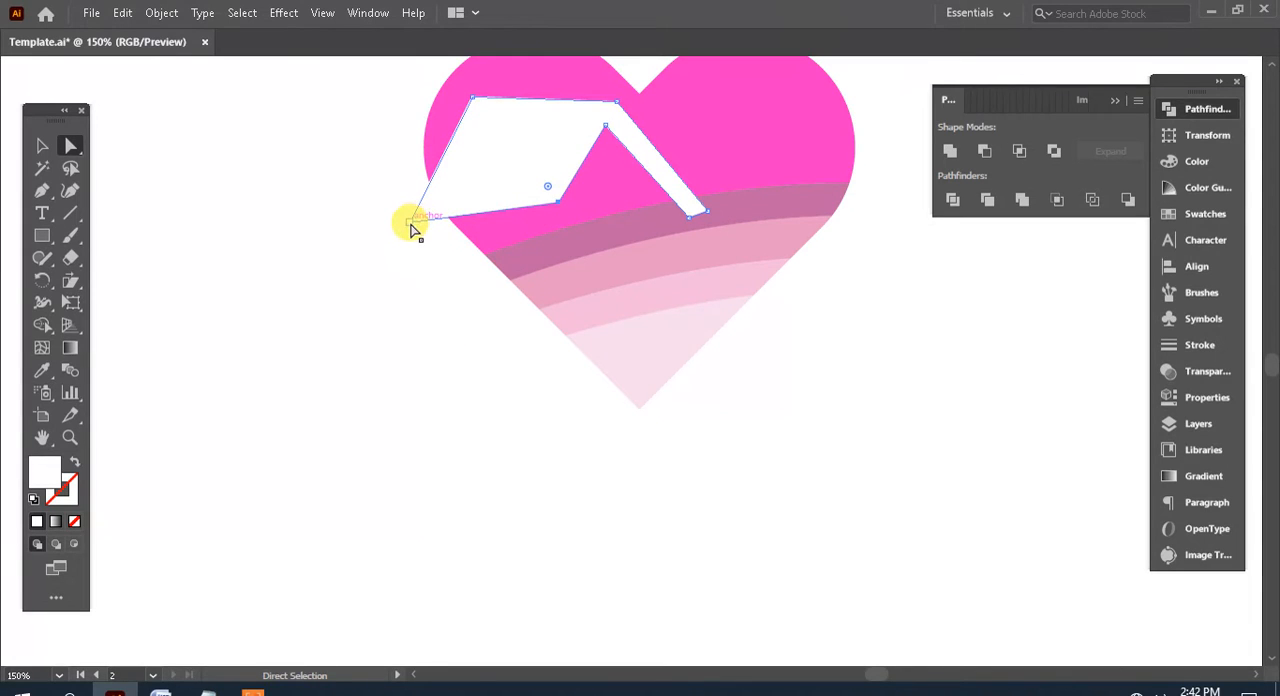
pyautogui.moveTo(410, 229); pyautogui.dragTo(412, 232)
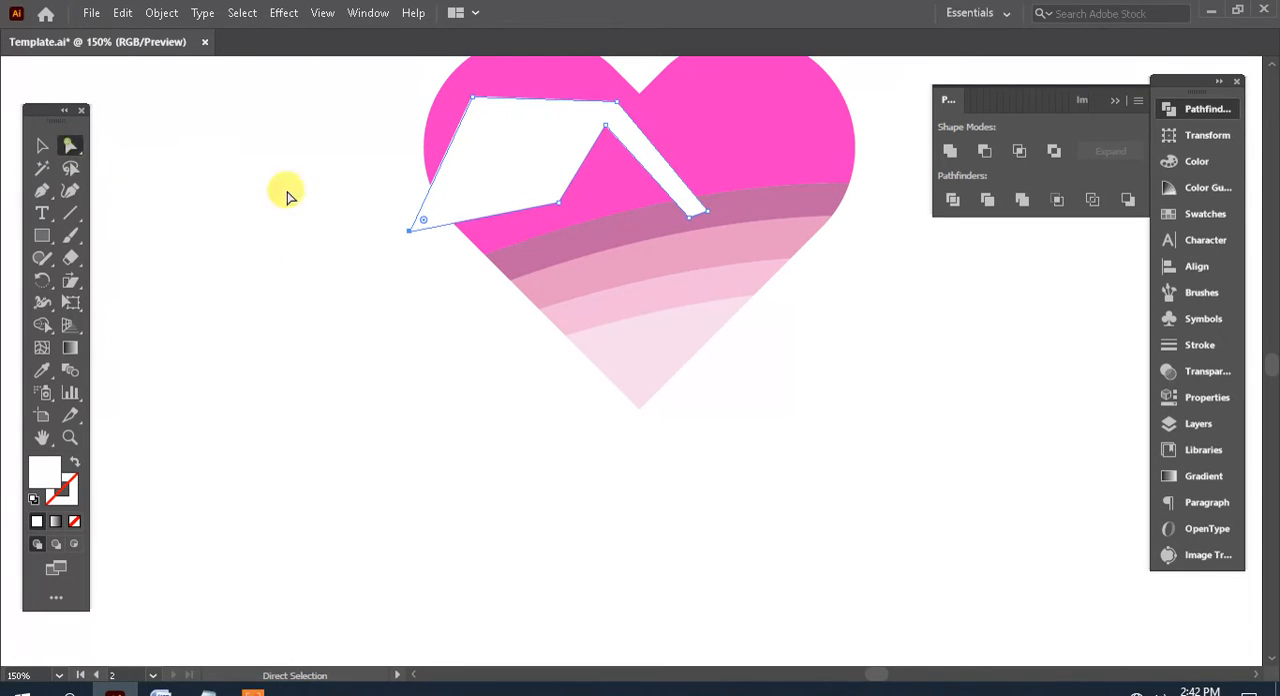
pyautogui.moveTo(476, 102); pyautogui.dragTo(469, 127)
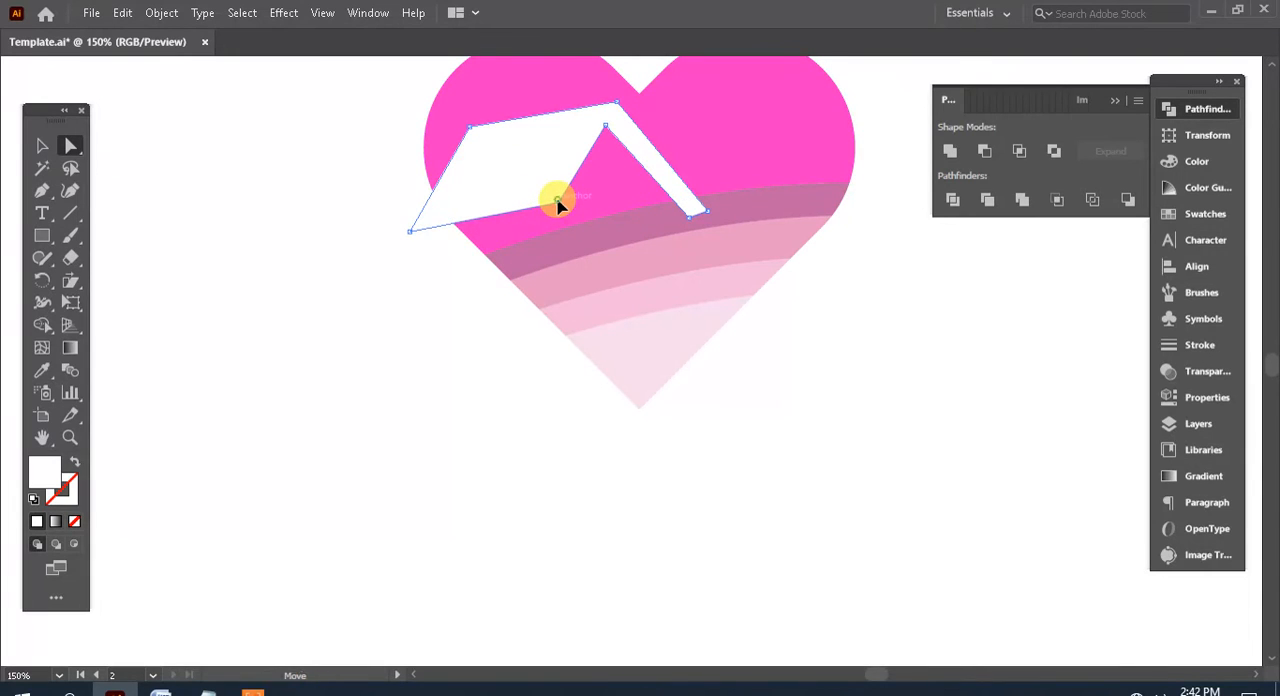
pyautogui.moveTo(558, 203); pyautogui.dragTo(557, 201)
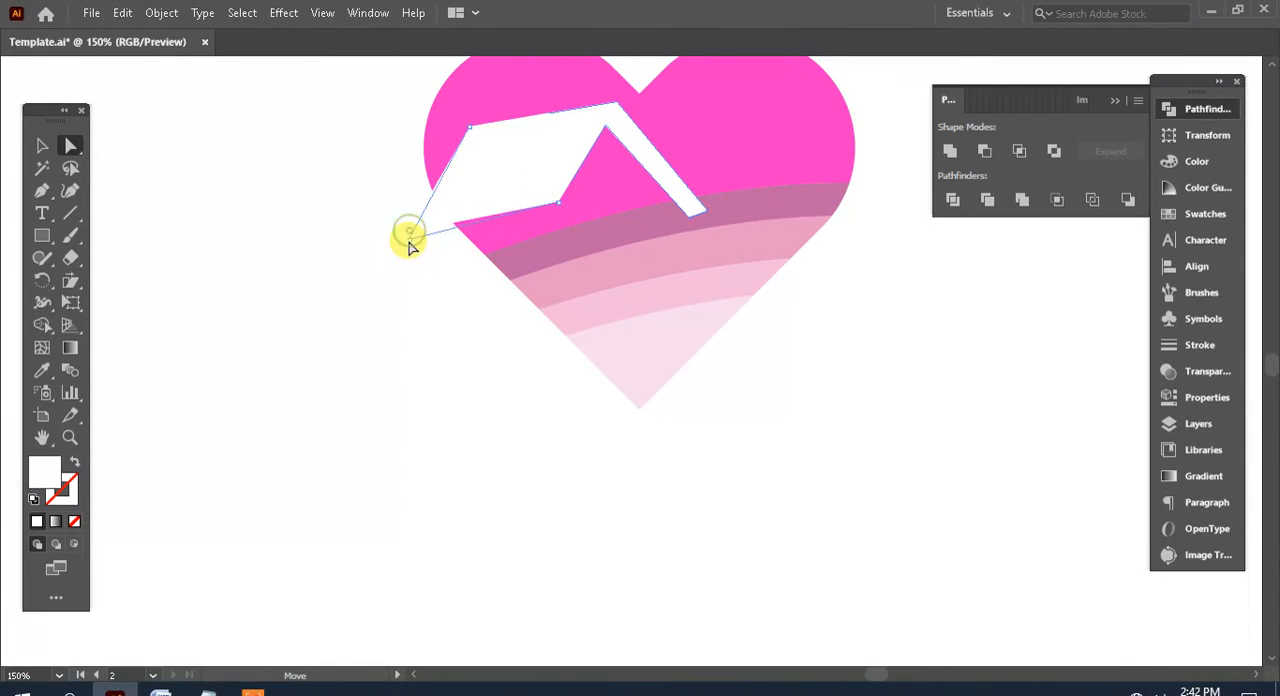
pyautogui.moveTo(409, 240); pyautogui.dragTo(410, 239)
pyautogui.moveTo(467, 128); pyautogui.dragTo(466, 137)
pyautogui.press('space')
pyautogui.moveTo(415, 285); pyautogui.dragTo(366, 315)
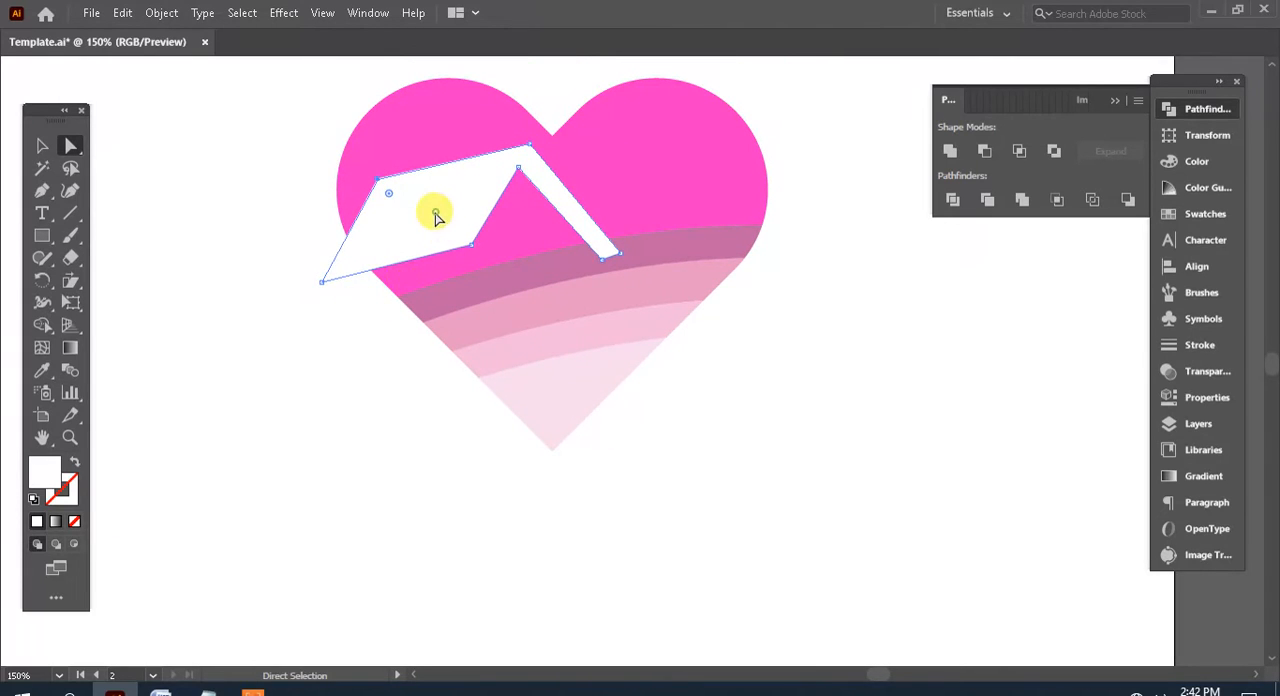
# Duplicate the heart's dark mauve curved band in place, in front of the white roof
pyautogui.press('space')
pyautogui.moveTo(672, 357); pyautogui.dragTo(765, 361)
pyautogui.click(693, 246)
pyautogui.press('space')
pyautogui.moveTo(866, 374); pyautogui.dragTo(884, 372)
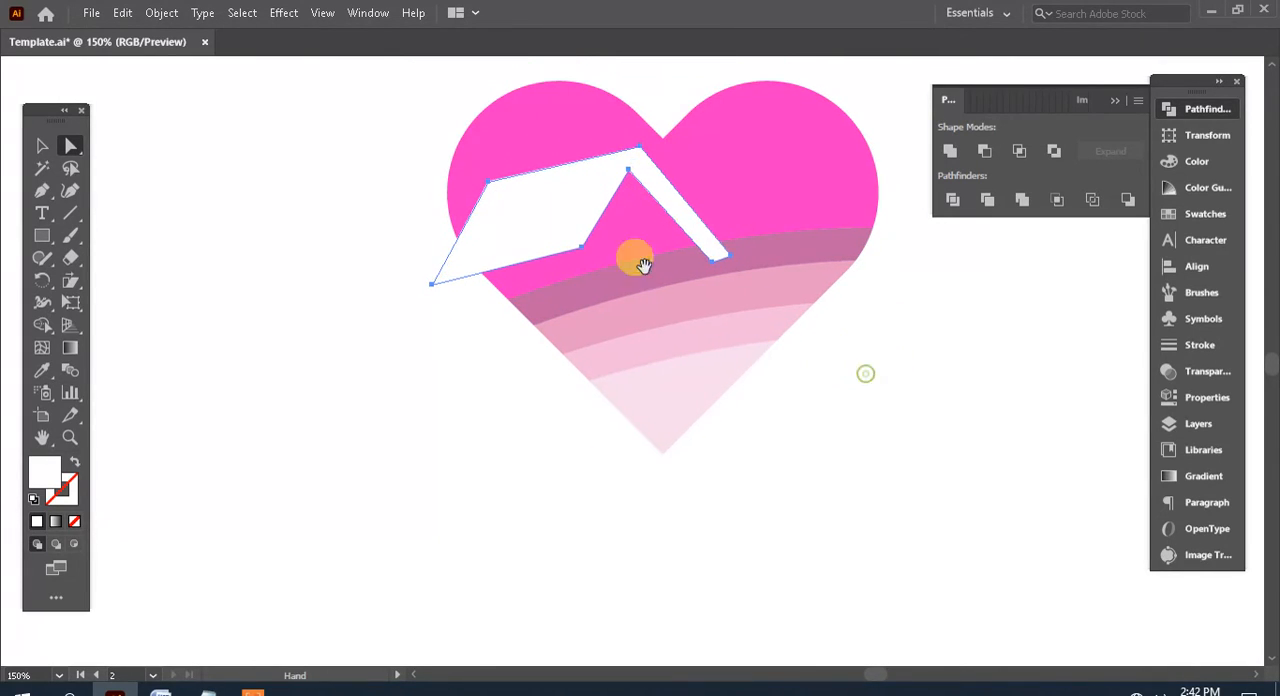
pyautogui.click(511, 232)
pyautogui.press('space')
pyautogui.moveTo(480, 374); pyautogui.dragTo(409, 345)
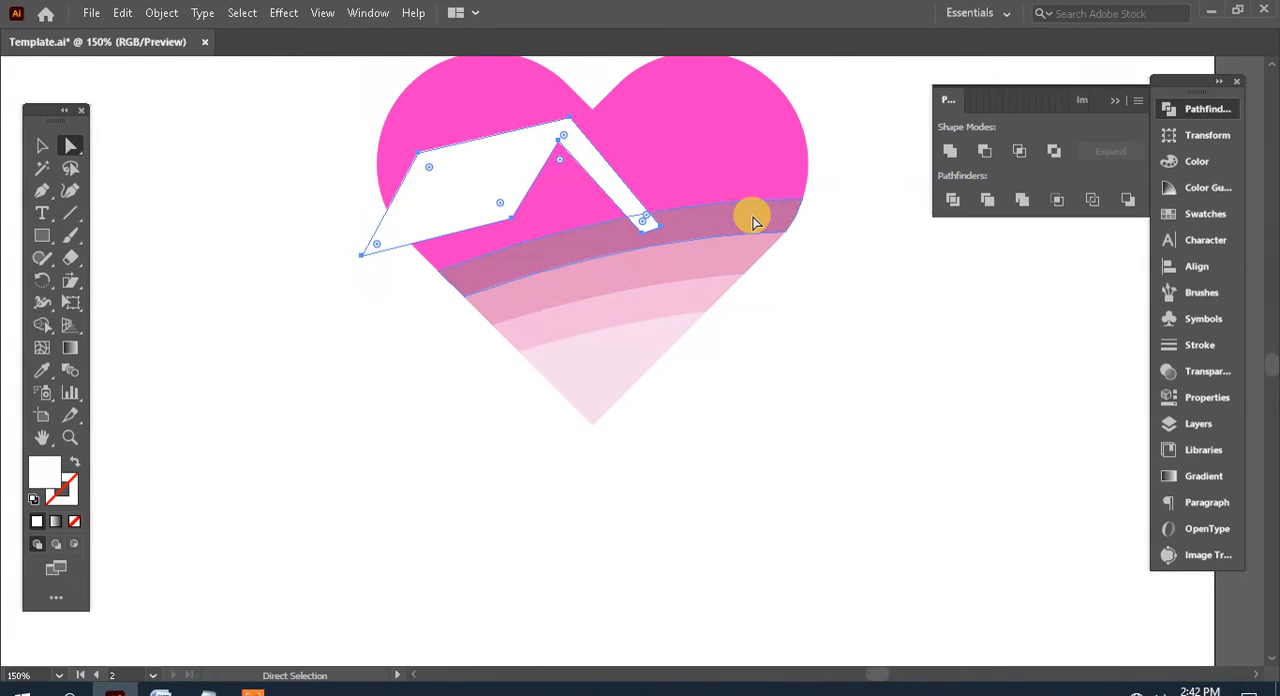
pyautogui.click(750, 218)
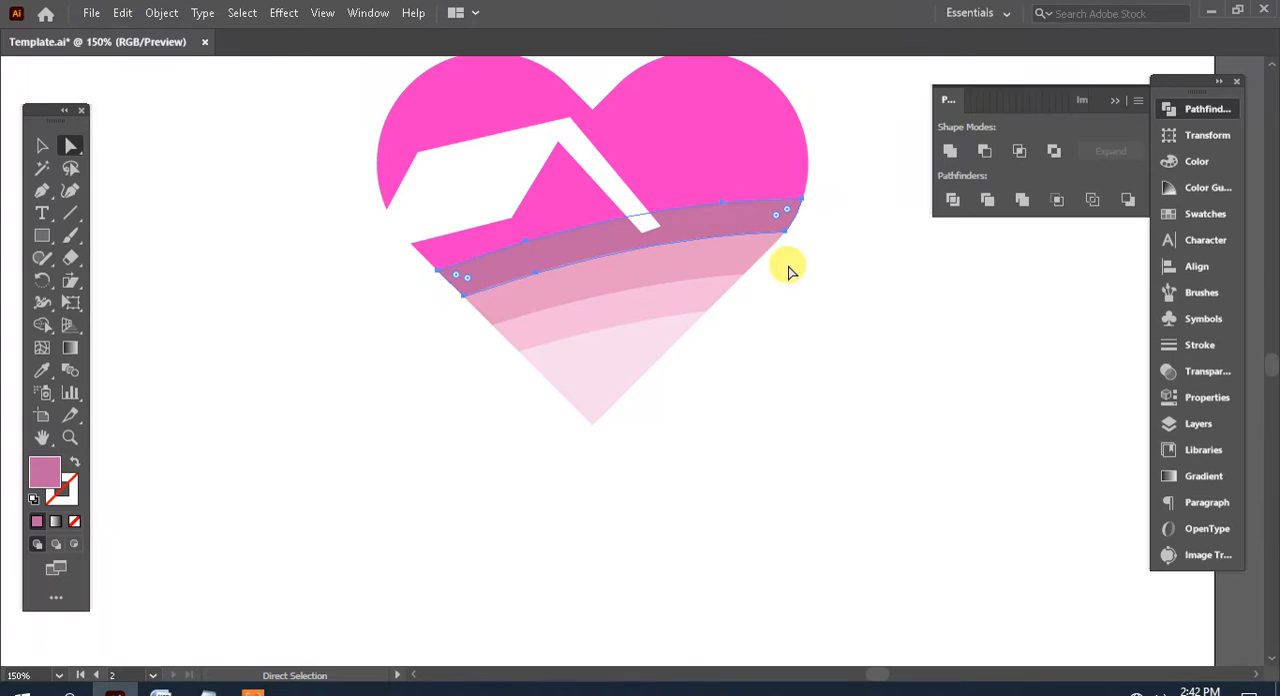
pyautogui.click(853, 295)
pyautogui.click(720, 220)
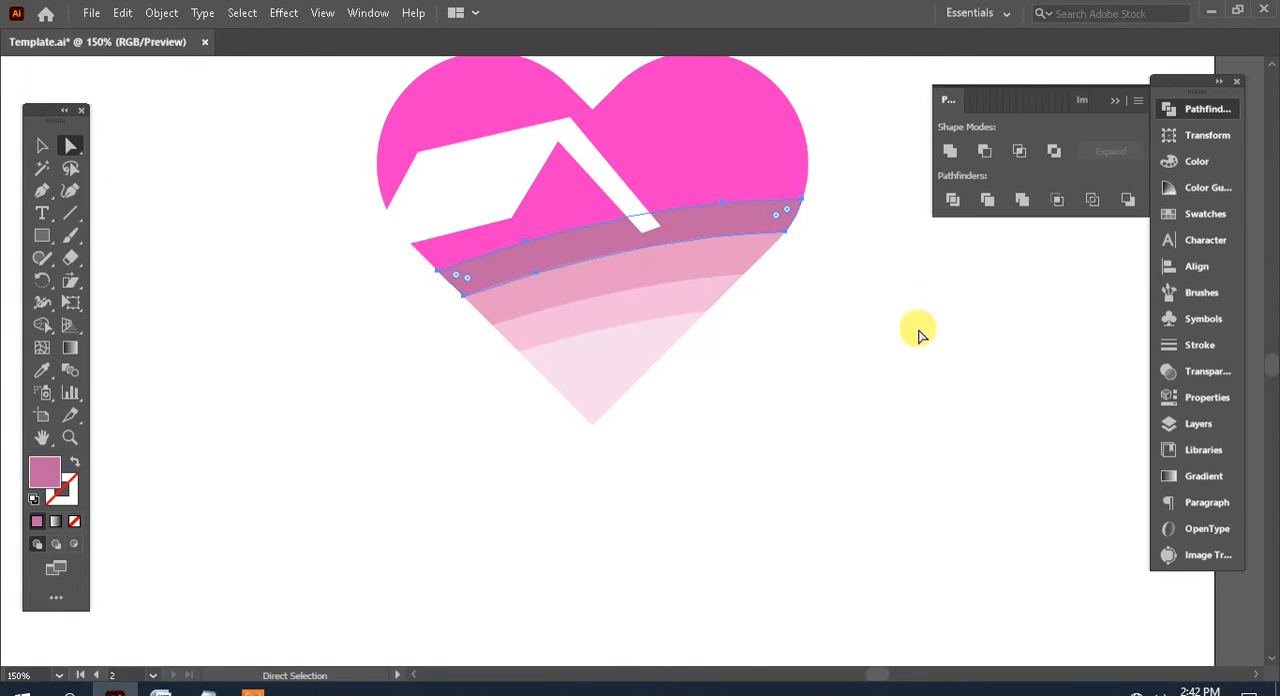
pyautogui.hotkey('ctrl', 'c')
pyautogui.hotkey('ctrl', 'f')
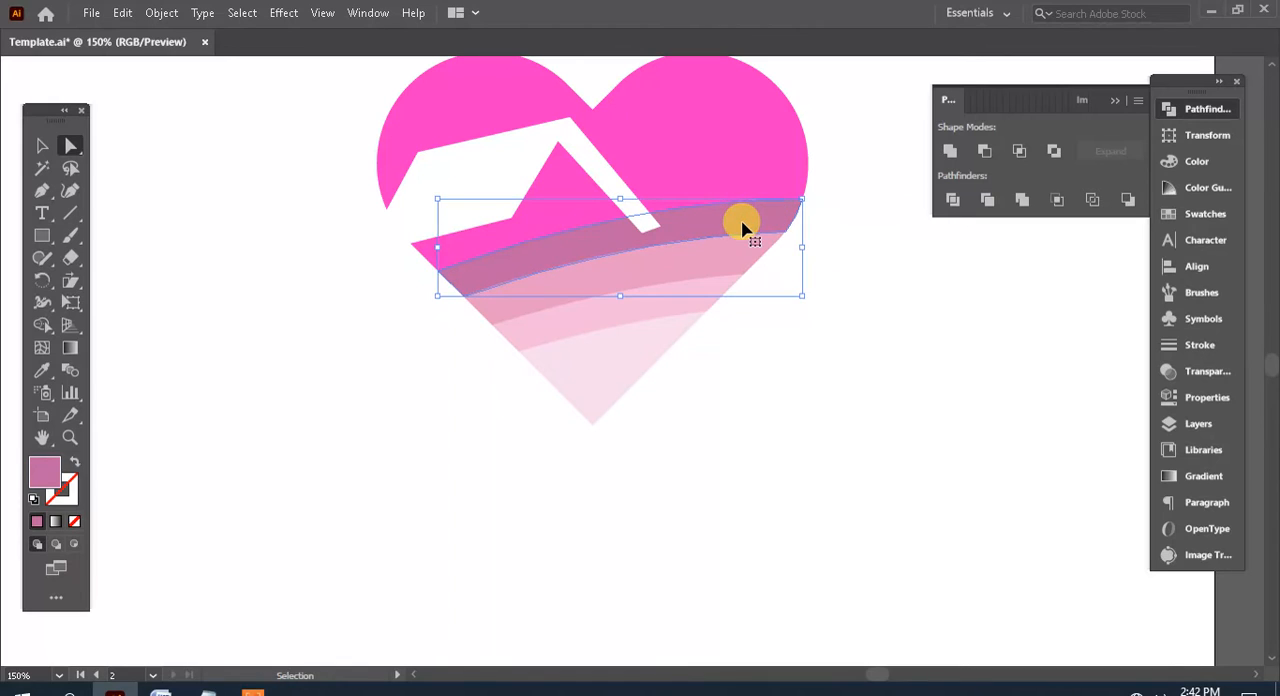
# Subtract the copied mauve band from the white roof with Minus Front so the thin strip ends at the band
pyautogui.keyDown('ctrl'); pyautogui.click(955, 333); pyautogui.keyUp('ctrl')
pyautogui.keyDown('ctrl'); pyautogui.click(700, 238); pyautogui.keyUp('ctrl')
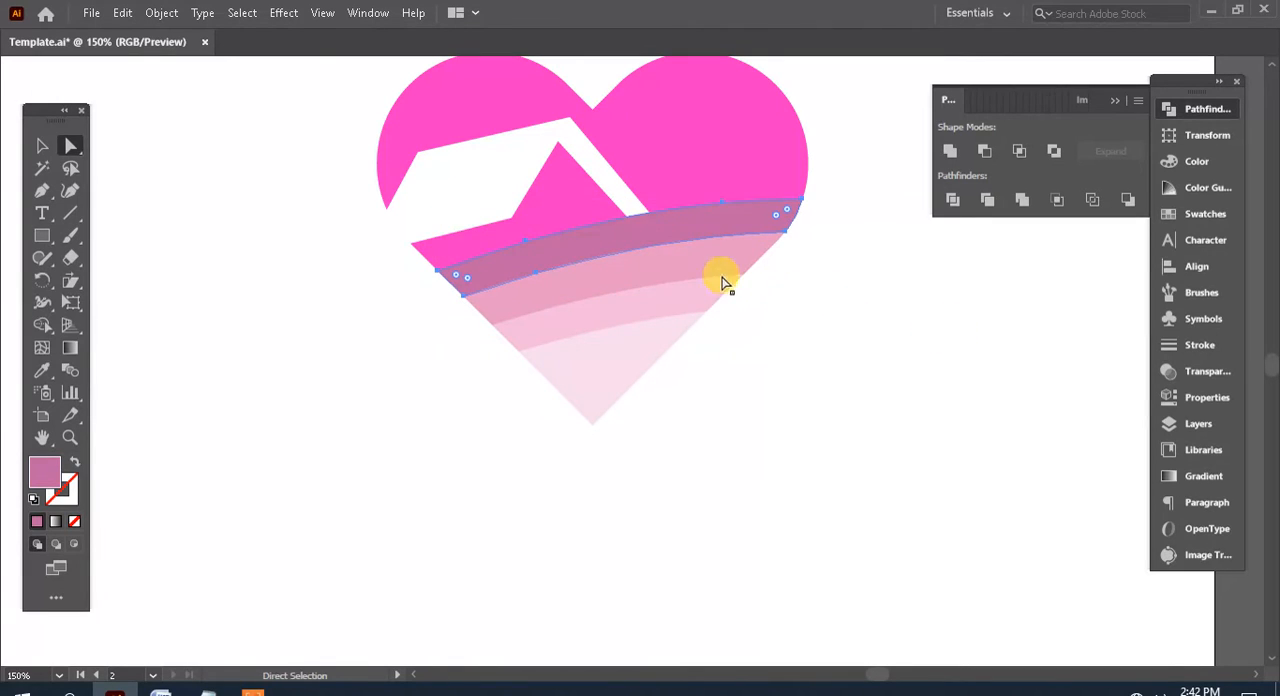
pyautogui.keyDown('ctrl'); pyautogui.keyDown('shift'); pyautogui.click(622, 196); pyautogui.keyUp('shift'); pyautogui.keyUp('ctrl')
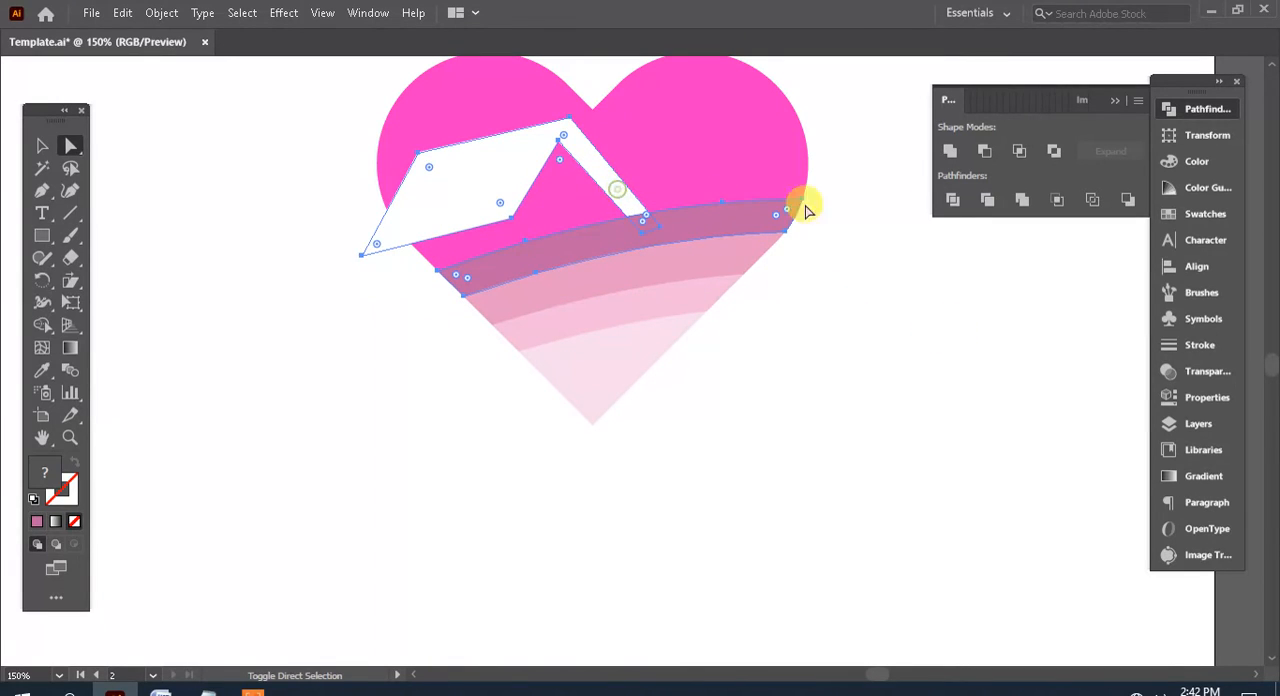
pyautogui.click(985, 151)
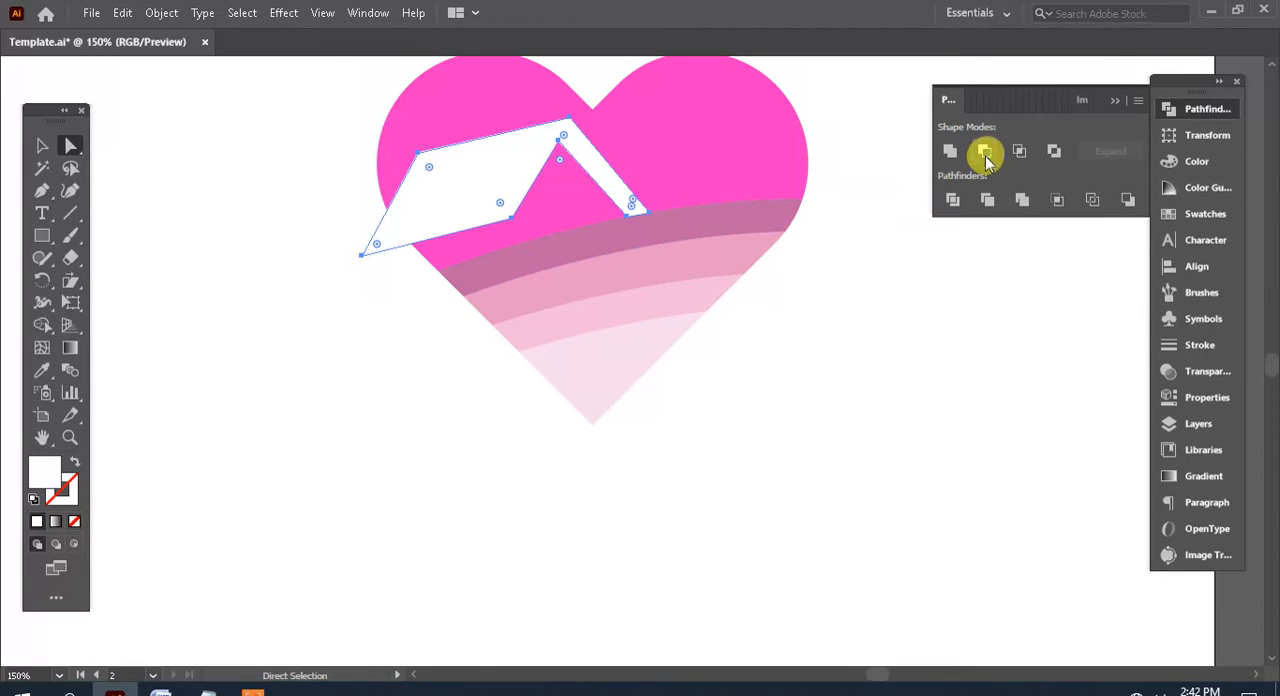
pyautogui.click(786, 422)
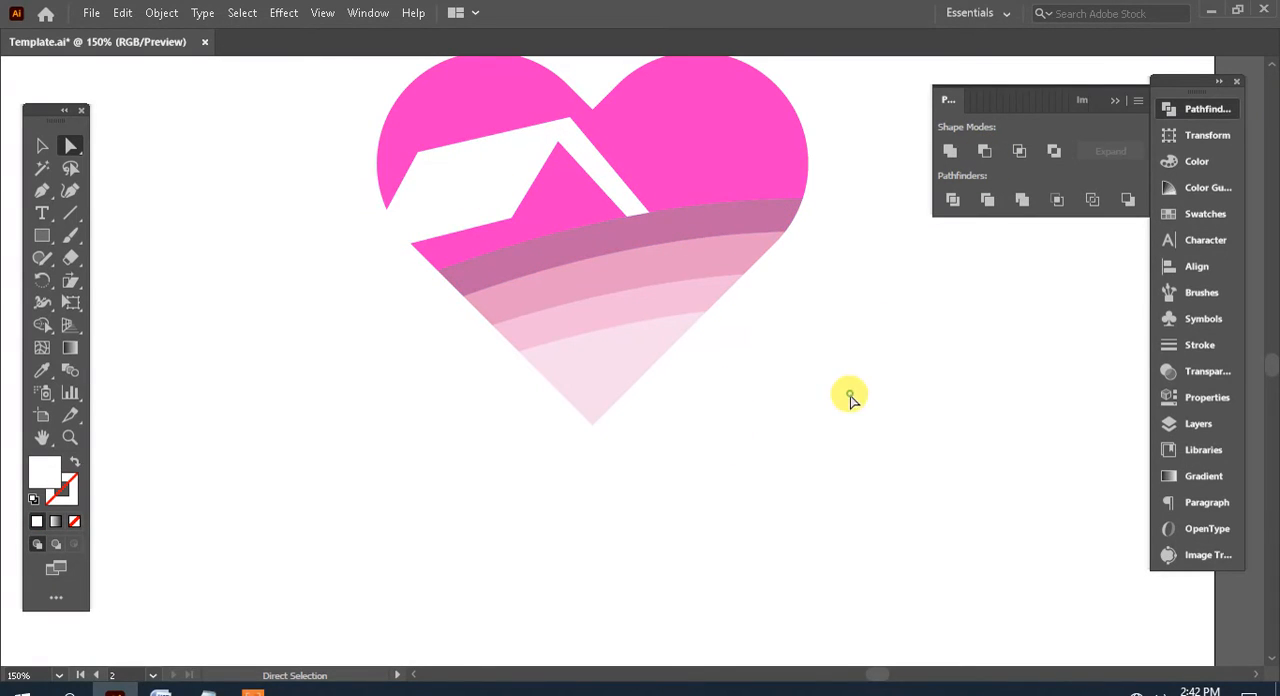
# Cut the white roof shape out of the heart's bright pink upper part with Minus Front
pyautogui.hscroll(1, 729, 374)
pyautogui.hotkey('ctrl', '-')
pyautogui.hotkey('ctrl', '-')
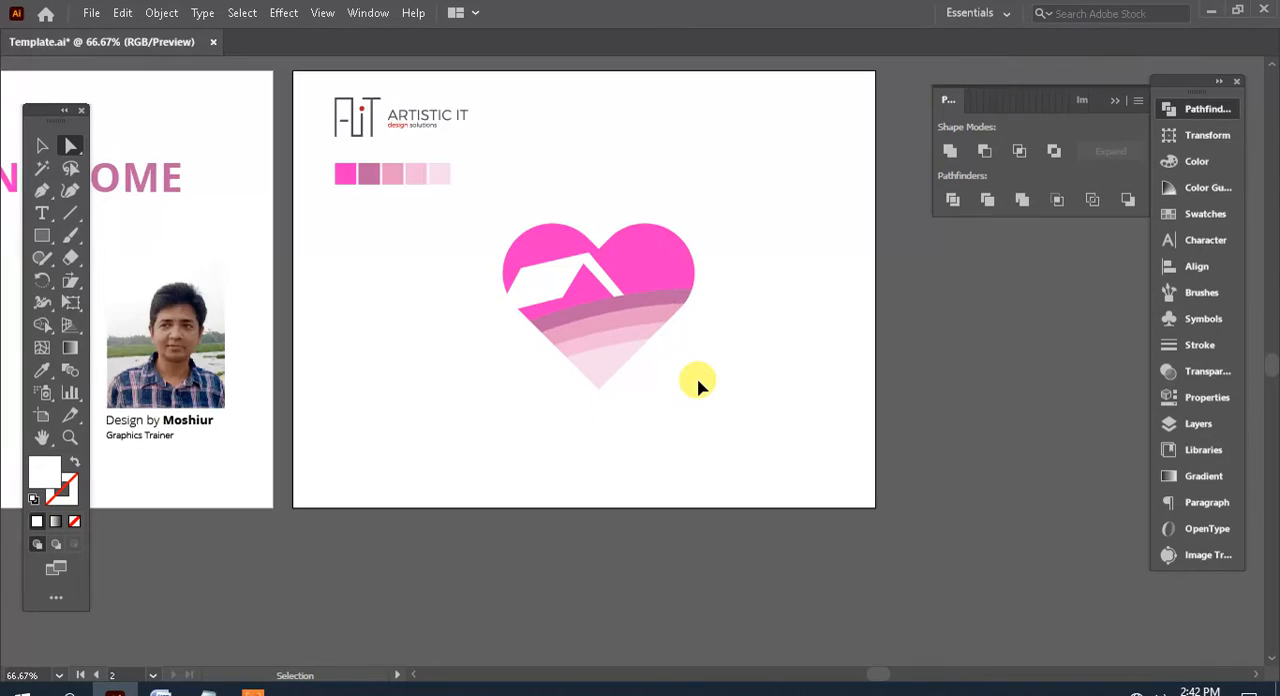
pyautogui.hotkey('ctrl', '+')
pyautogui.hotkey('ctrl', '+')
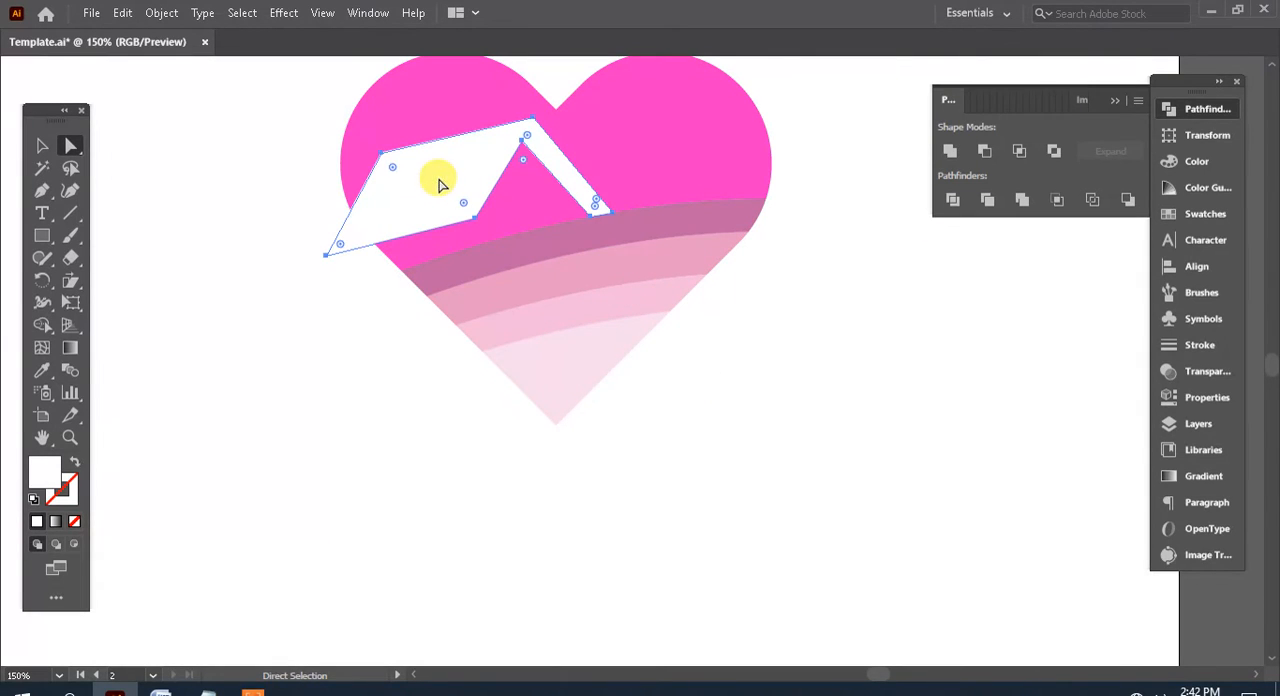
pyautogui.moveTo(439, 181); pyautogui.dragTo(601, 249)
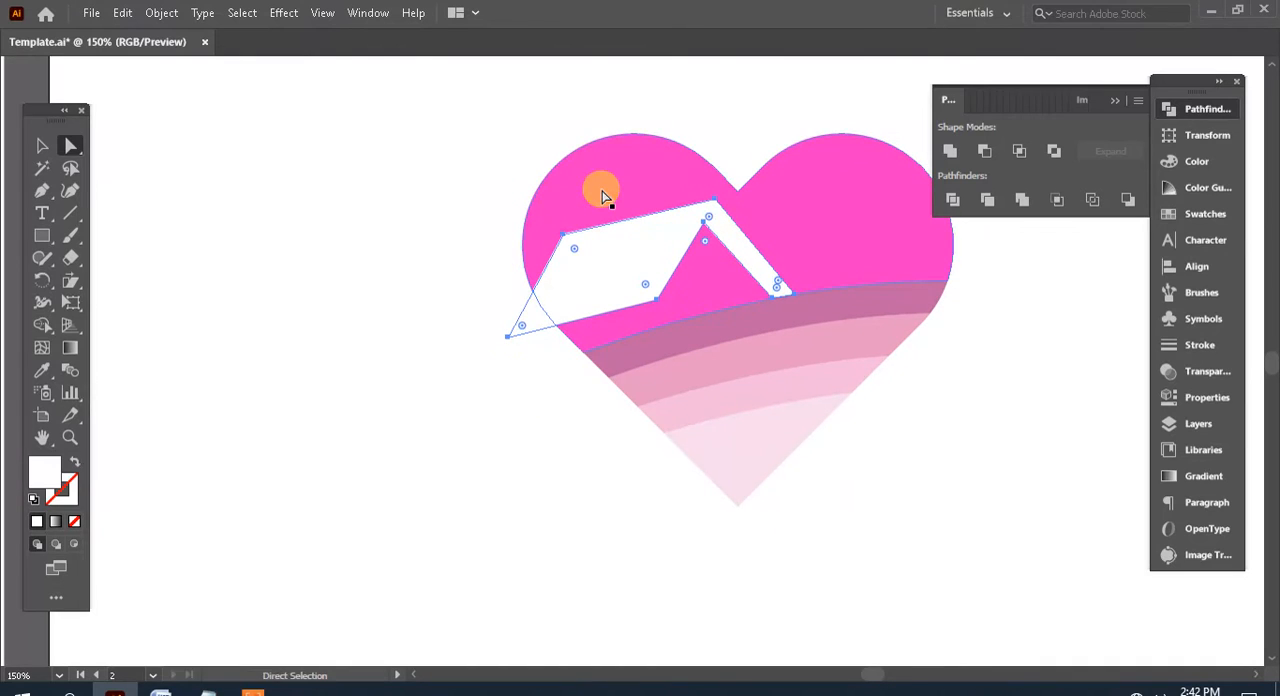
pyautogui.keyDown('shift'); pyautogui.click(601, 160); pyautogui.keyUp('shift')
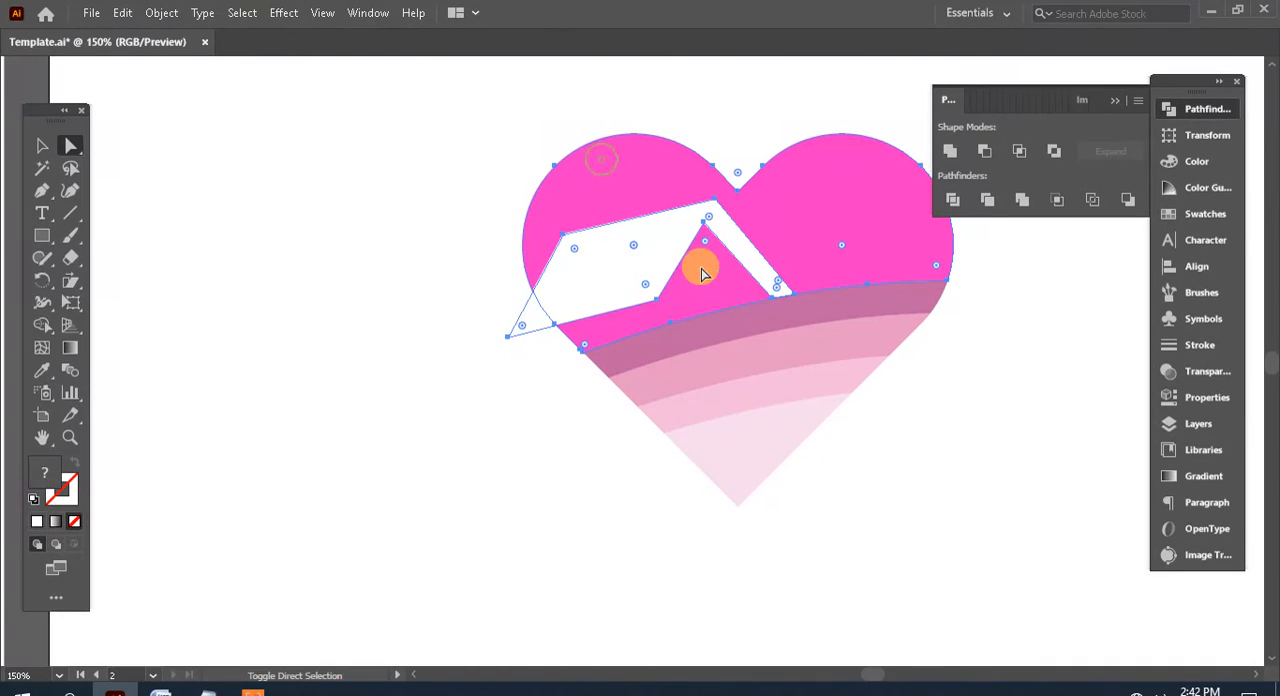
pyautogui.click(985, 152)
# Recolour the pink piece below the roof cut-out with the lighter pink sampled from the heart's bands and deselect it
pyautogui.moveTo(914, 449); pyautogui.dragTo(828, 395)
pyautogui.hotkey('ctrl', '-')
pyautogui.hotkey('ctrl', '-')
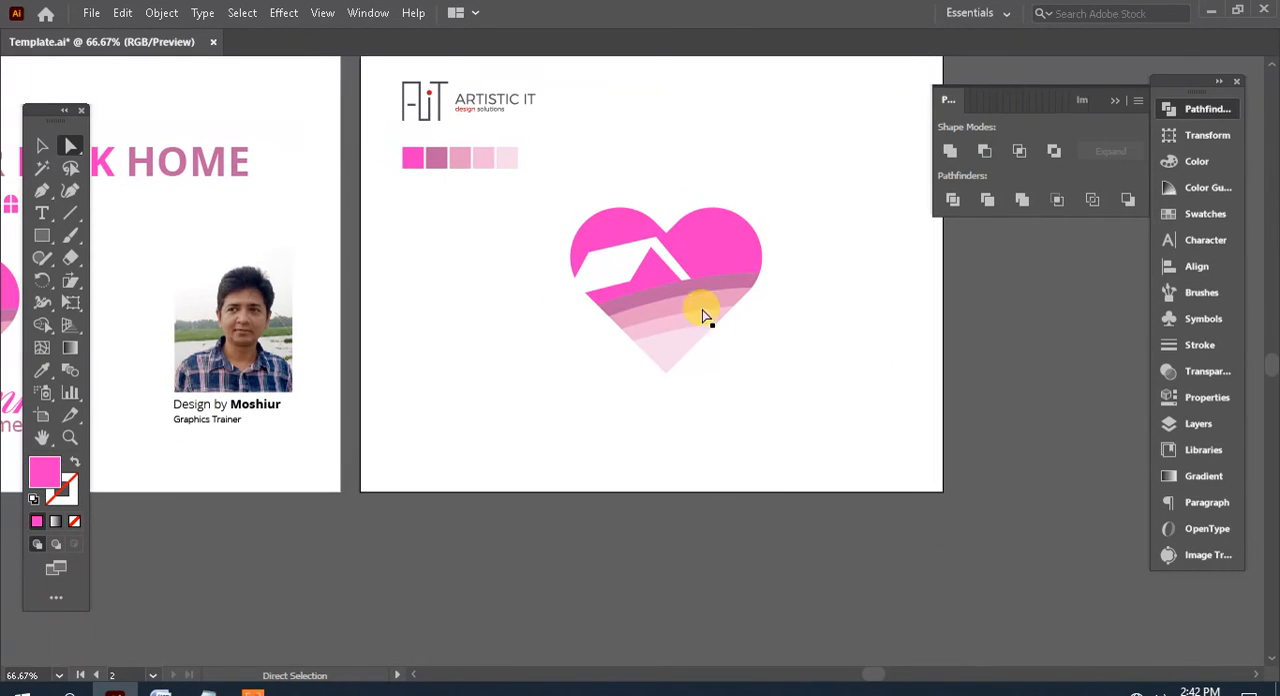
pyautogui.moveTo(703, 316); pyautogui.dragTo(655, 277)
pyautogui.click(43, 370)
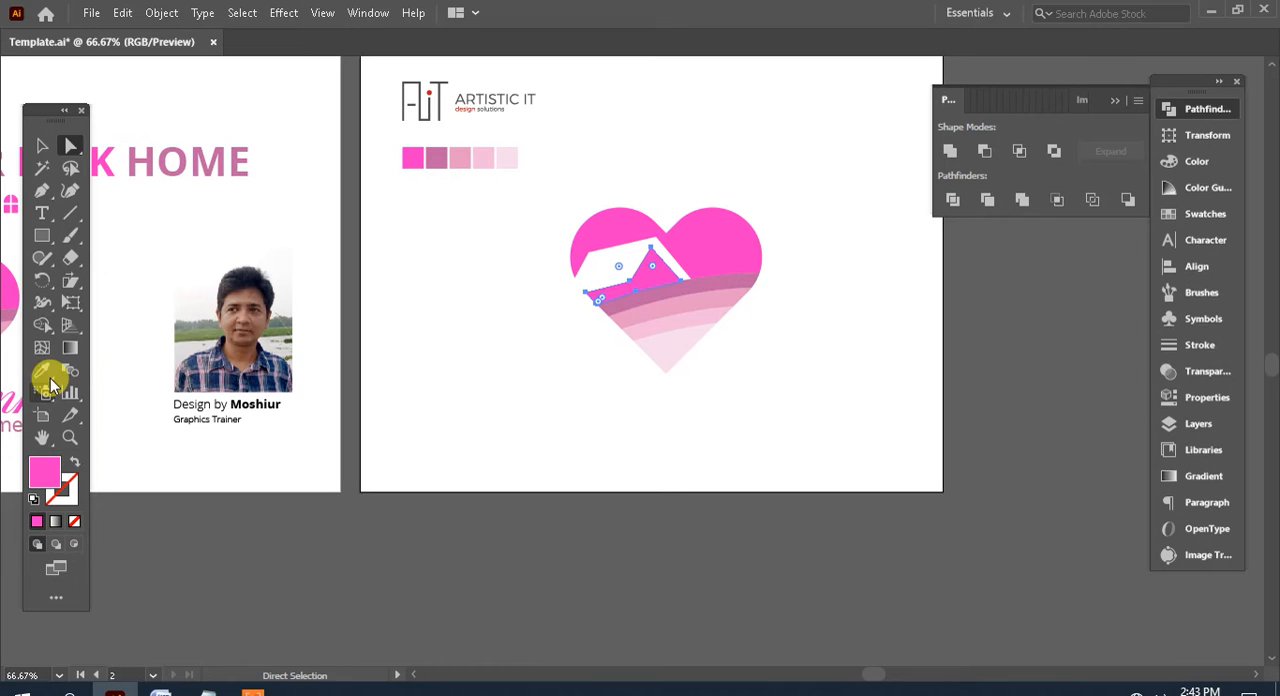
pyautogui.click(716, 290)
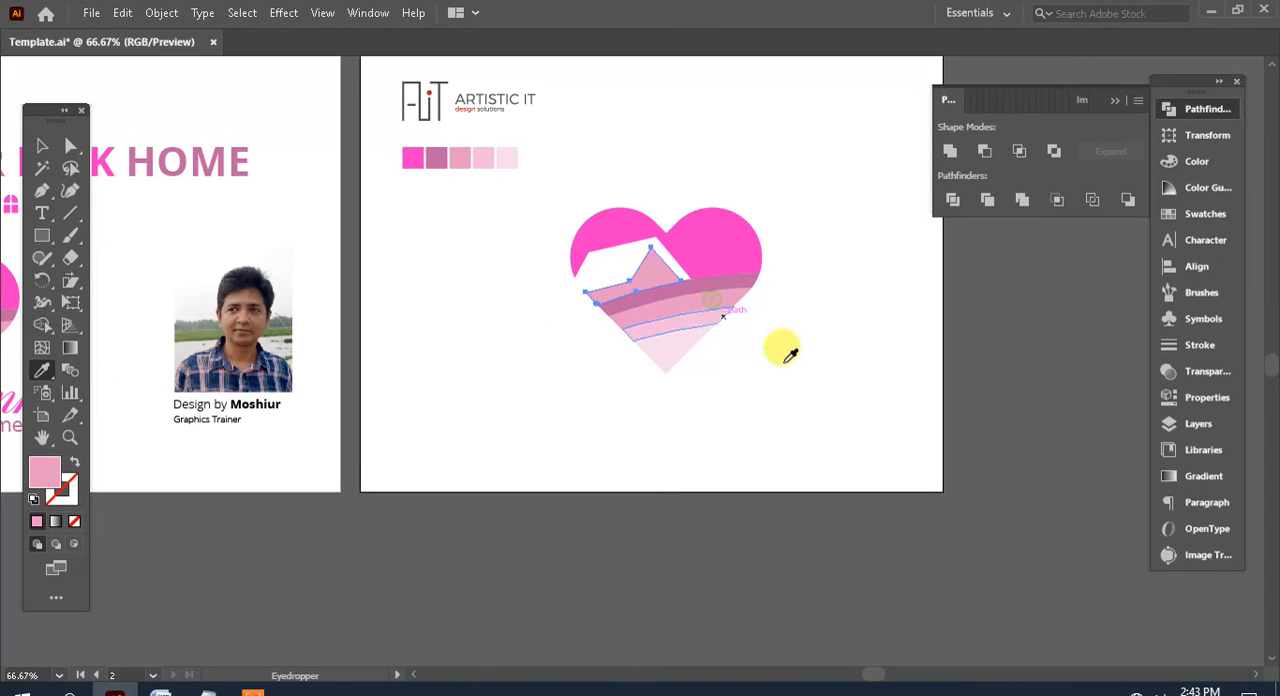
pyautogui.moveTo(829, 380); pyautogui.dragTo(751, 369)
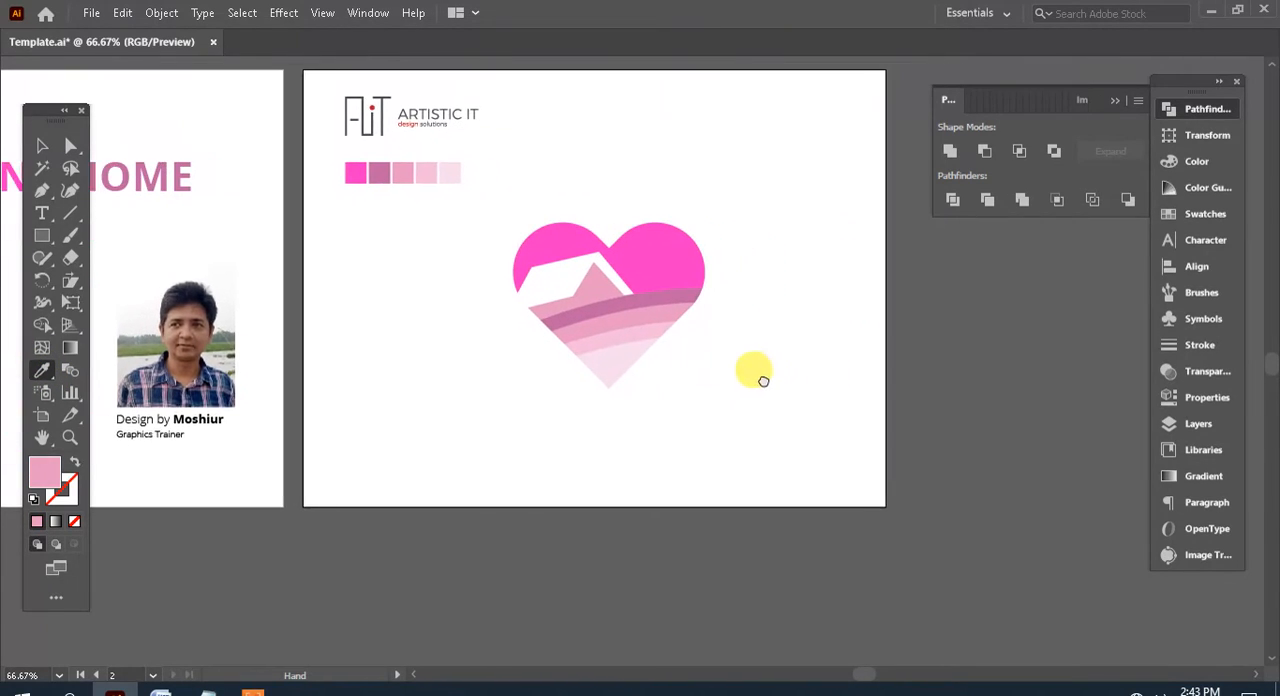
pyautogui.click(815, 374)
# Draw a tall rectangle to the right of the heart and fill it with the heart's bright pink
pyautogui.hotkey('ctrl', '+')
pyautogui.hotkey('ctrl', '+')
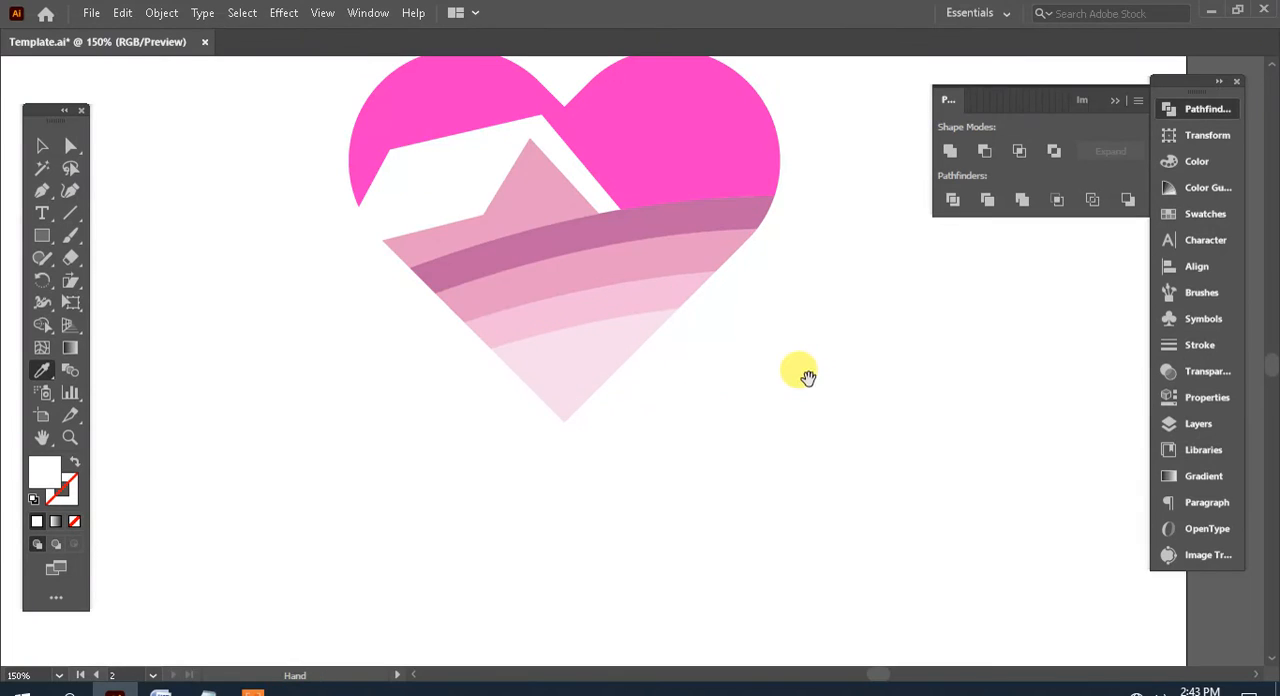
pyautogui.moveTo(566, 397); pyautogui.dragTo(698, 436)
pyautogui.click(42, 237)
pyautogui.moveTo(469, 305); pyautogui.dragTo(203, 340)
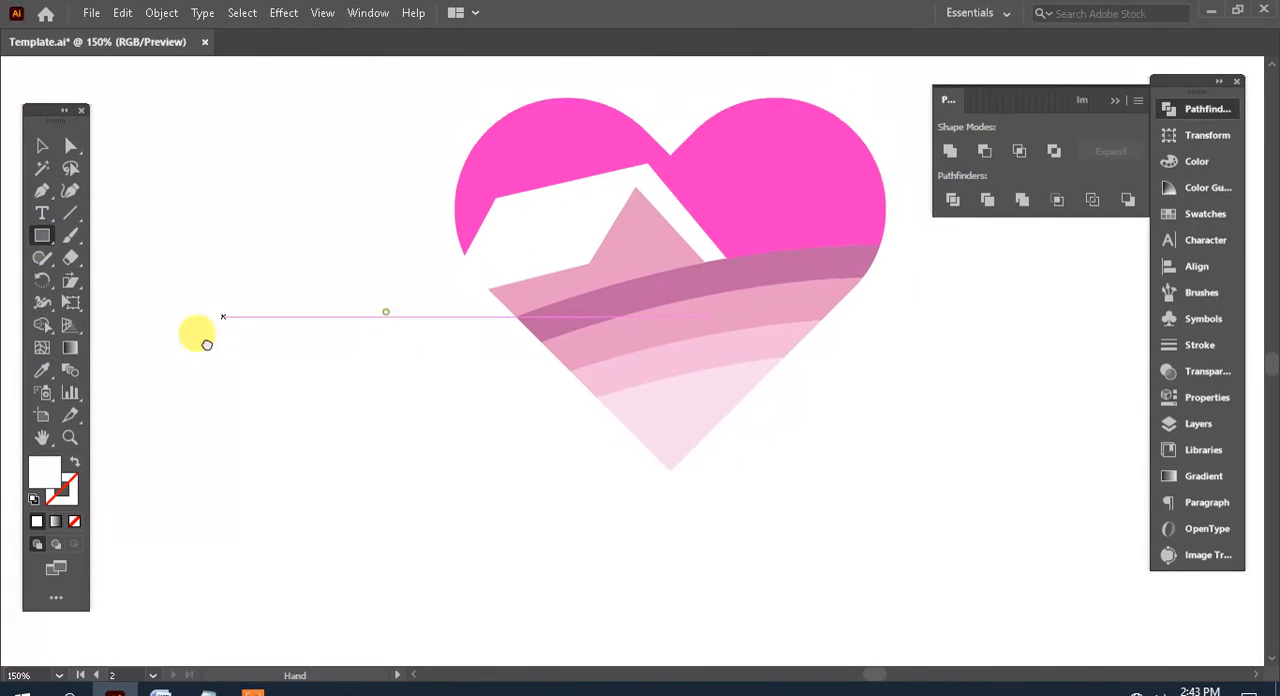
pyautogui.moveTo(449, 375); pyautogui.dragTo(342, 357)
pyautogui.moveTo(637, 188)
pyautogui.mouseDown()
pyautogui.moveTo(694, 294)
pyautogui.moveTo(749, 346)
pyautogui.moveTo(767, 396)
pyautogui.mouseUp()
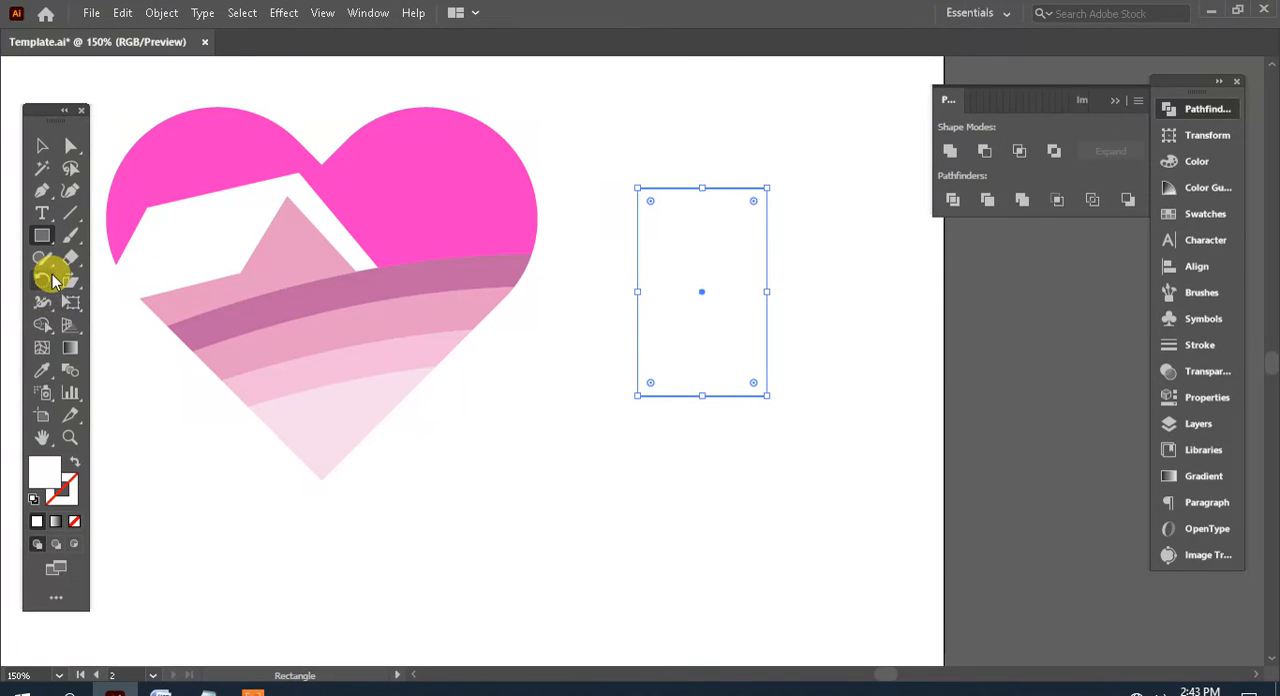
pyautogui.click(42, 374)
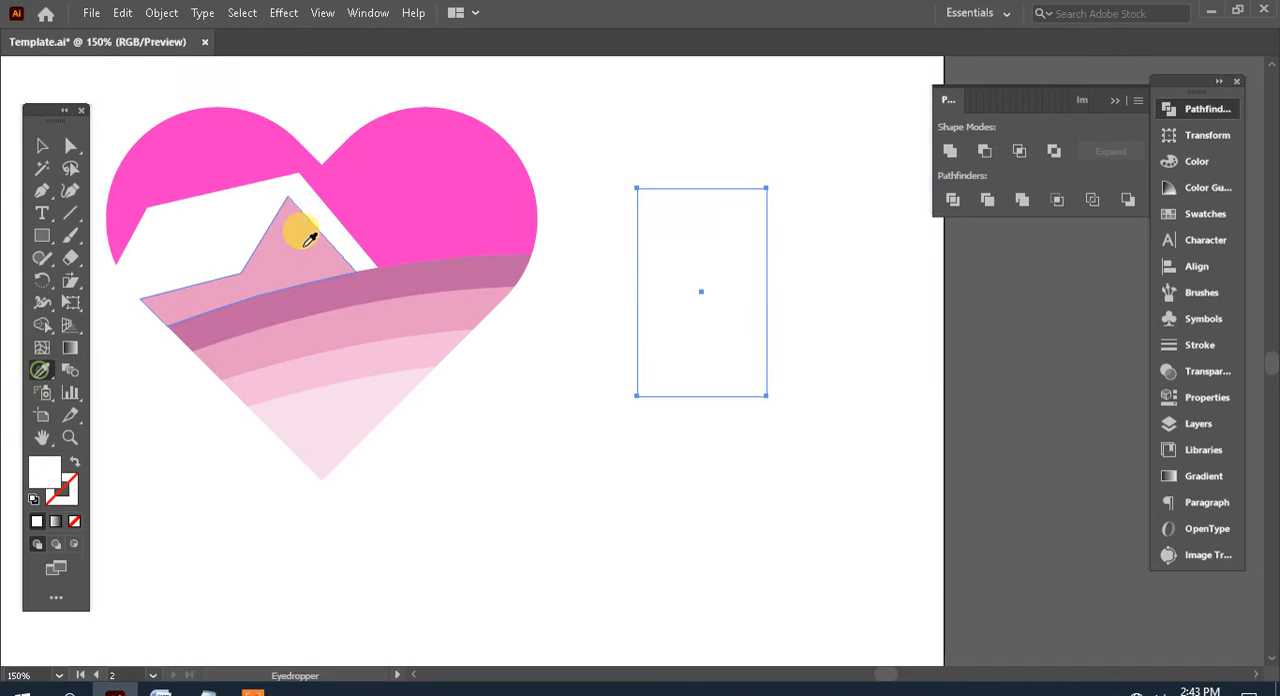
pyautogui.click(429, 180)
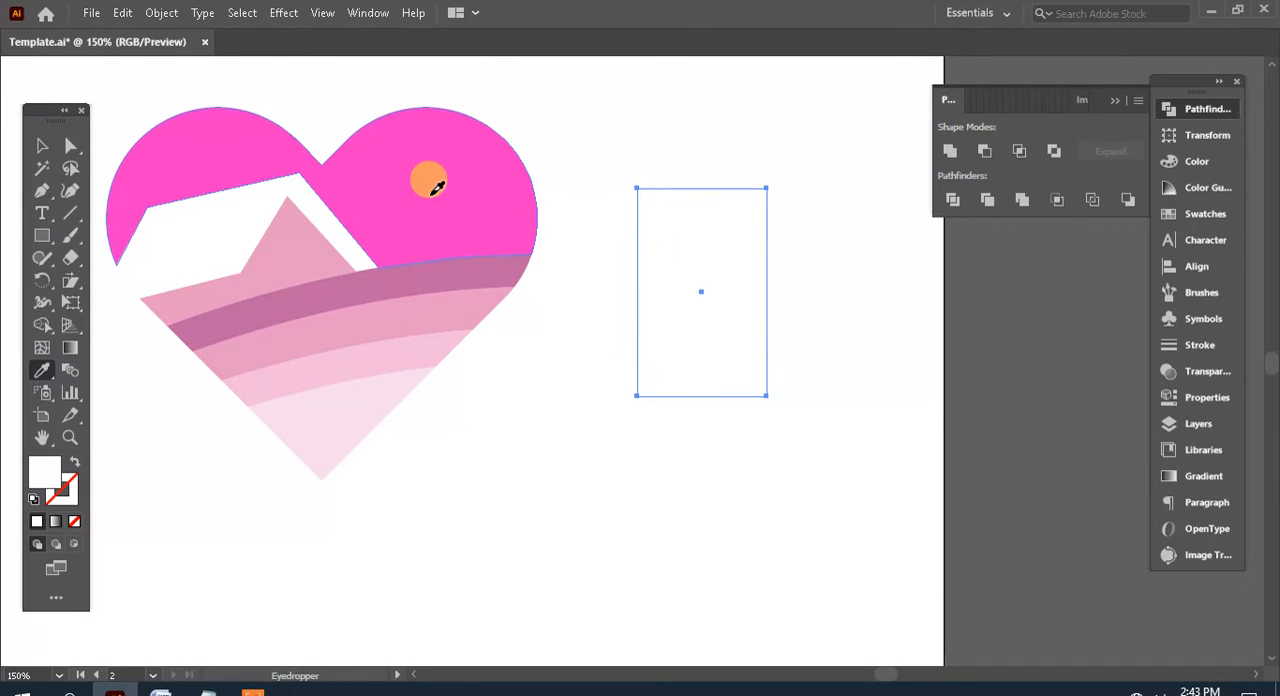
# Round the rectangle's corners fully into a capsule and move it slightly up and to the right
pyautogui.click(48, 145)
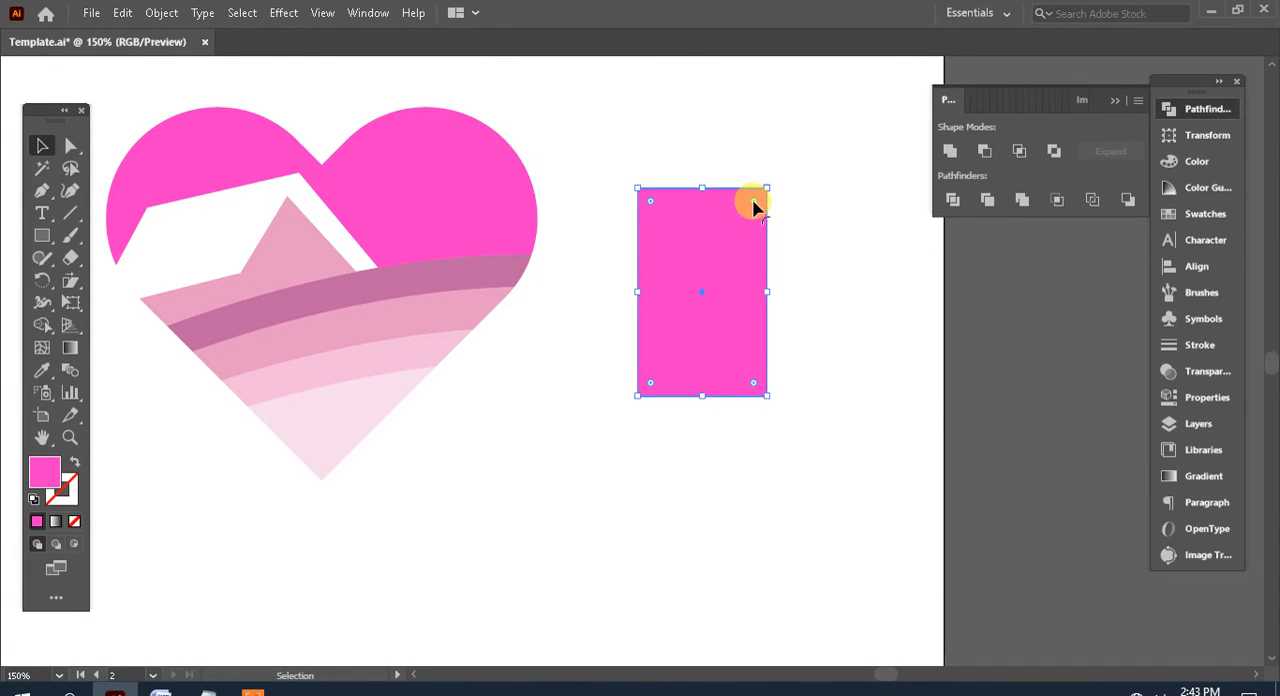
pyautogui.moveTo(754, 206); pyautogui.dragTo(731, 330)
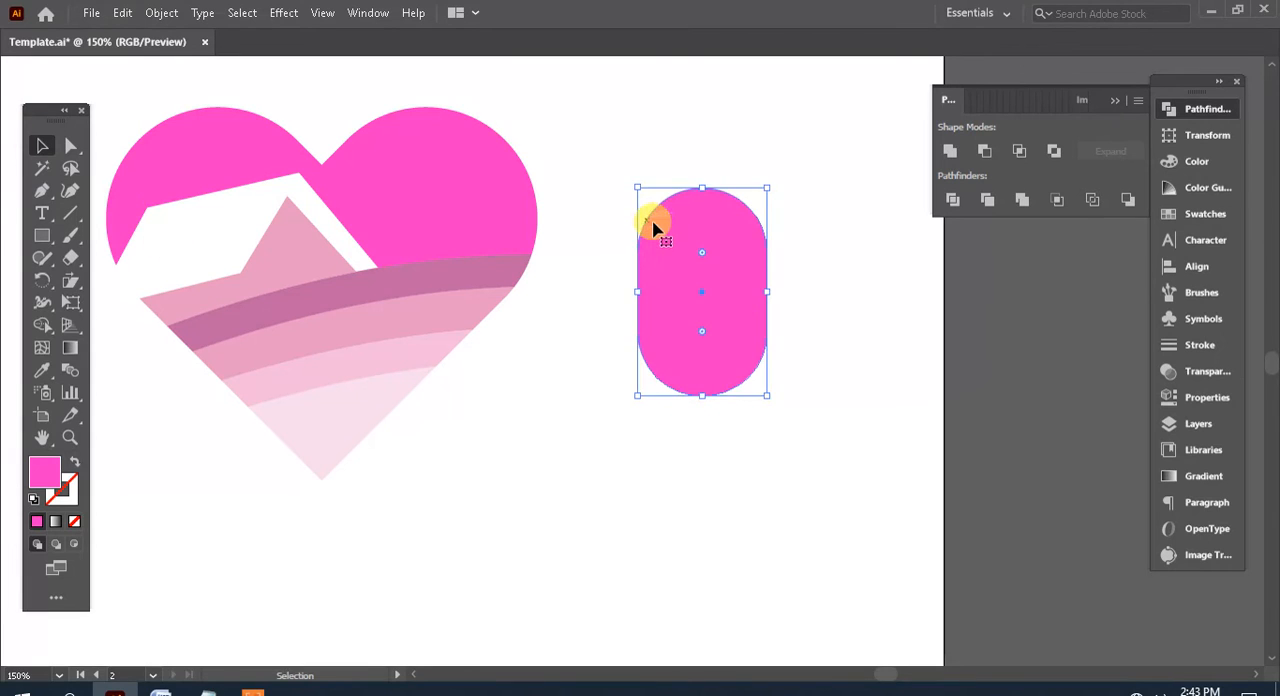
pyautogui.moveTo(652, 228); pyautogui.dragTo(670, 174)
pyautogui.click(686, 380)
# Draw a wide rectangle over the capsule's lower part, raise its top edge slightly and shift it a little to the left
pyautogui.click(42, 236)
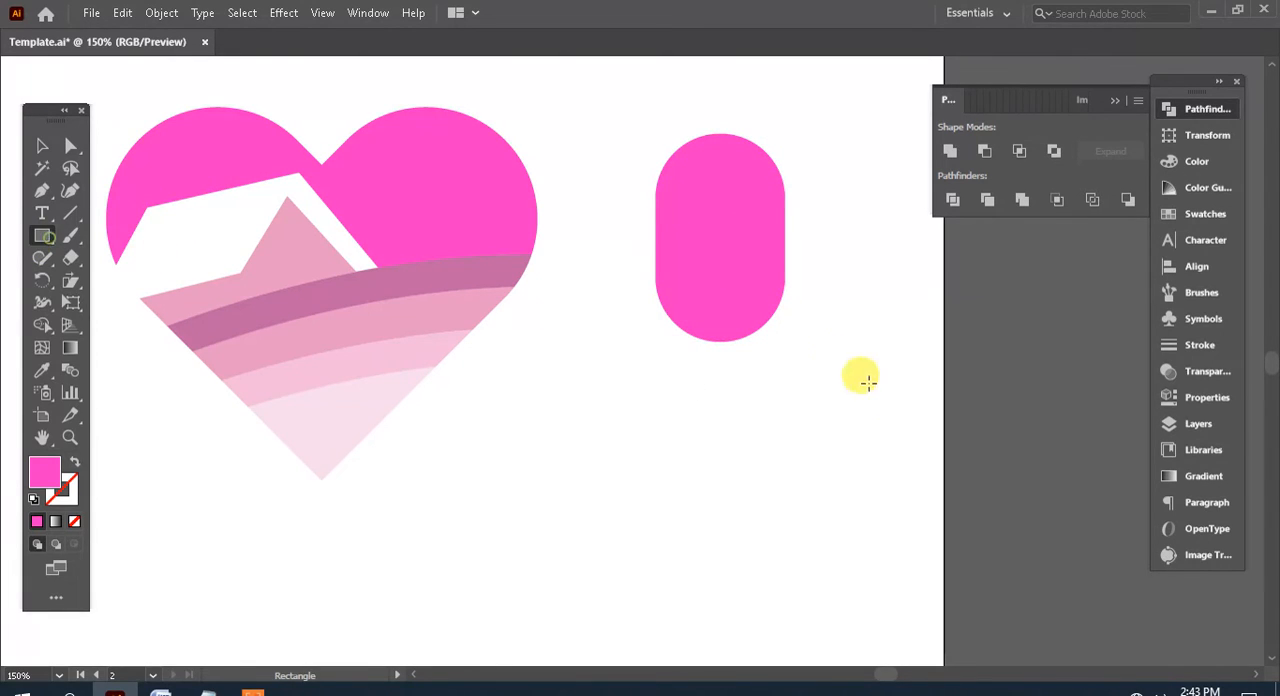
pyautogui.moveTo(876, 366); pyautogui.dragTo(624, 271)
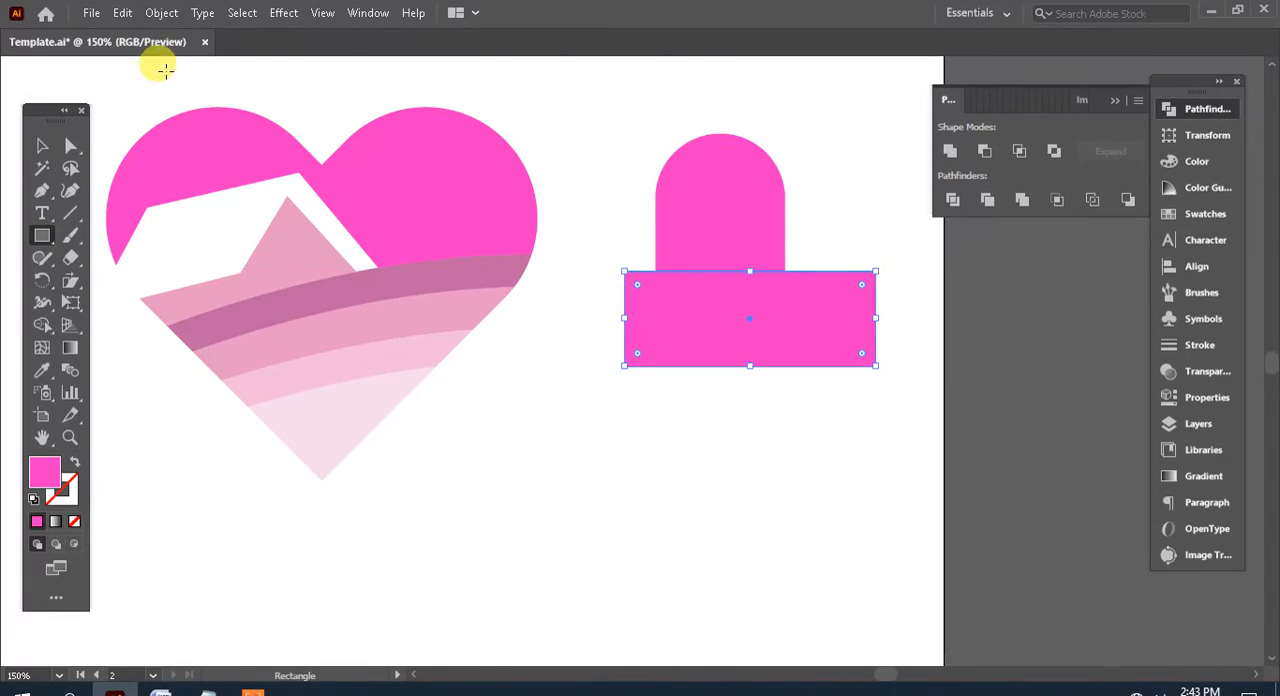
pyautogui.click(42, 146)
pyautogui.moveTo(746, 266); pyautogui.dragTo(746, 256)
pyautogui.keyDown('shift'); pyautogui.click(742, 188); pyautogui.keyUp('shift')
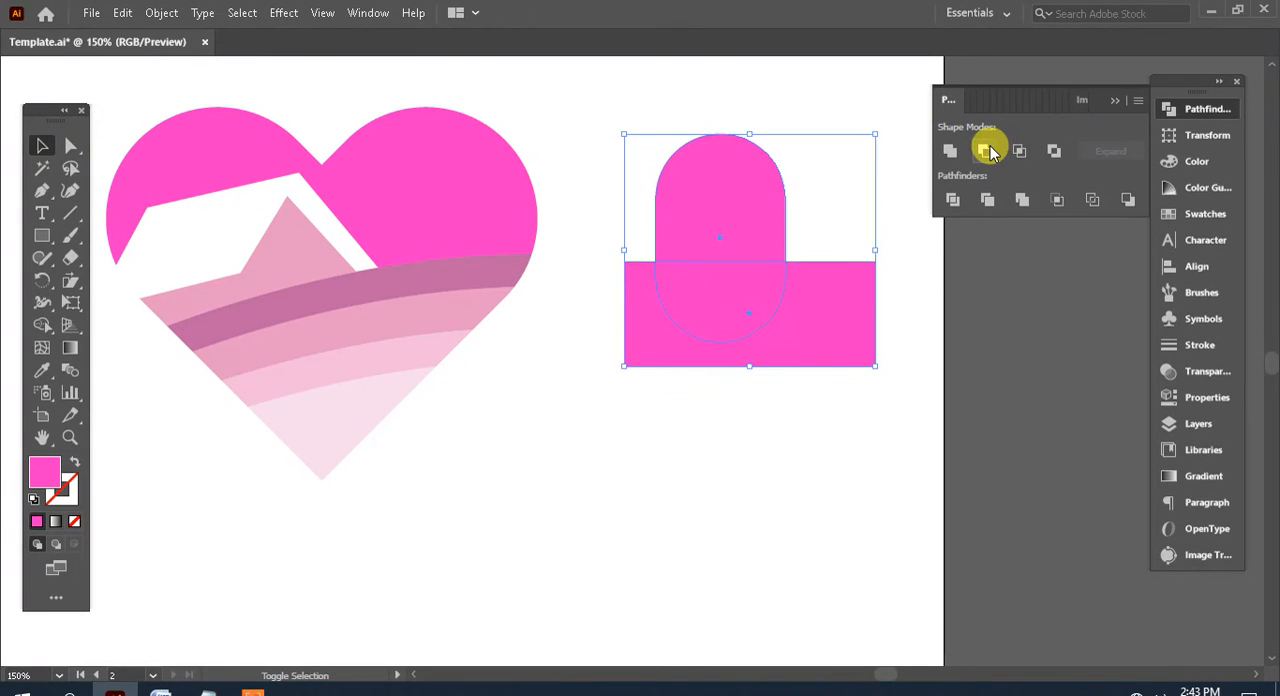
pyautogui.moveTo(826, 328); pyautogui.dragTo(815, 329)
# Cut the rectangle out of the capsule with Minus Front to leave a flat-bottomed arch
pyautogui.keyDown('shift'); pyautogui.click(697, 194); pyautogui.keyUp('shift')
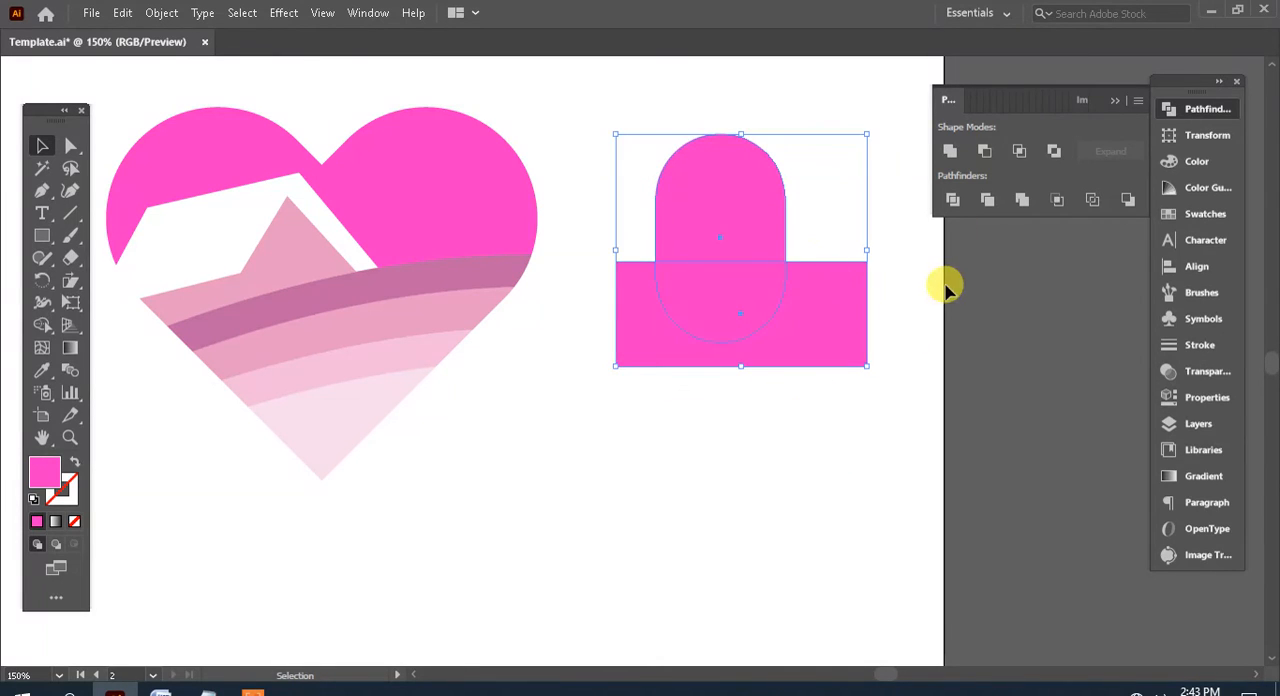
pyautogui.moveTo(897, 268); pyautogui.dragTo(824, 315)
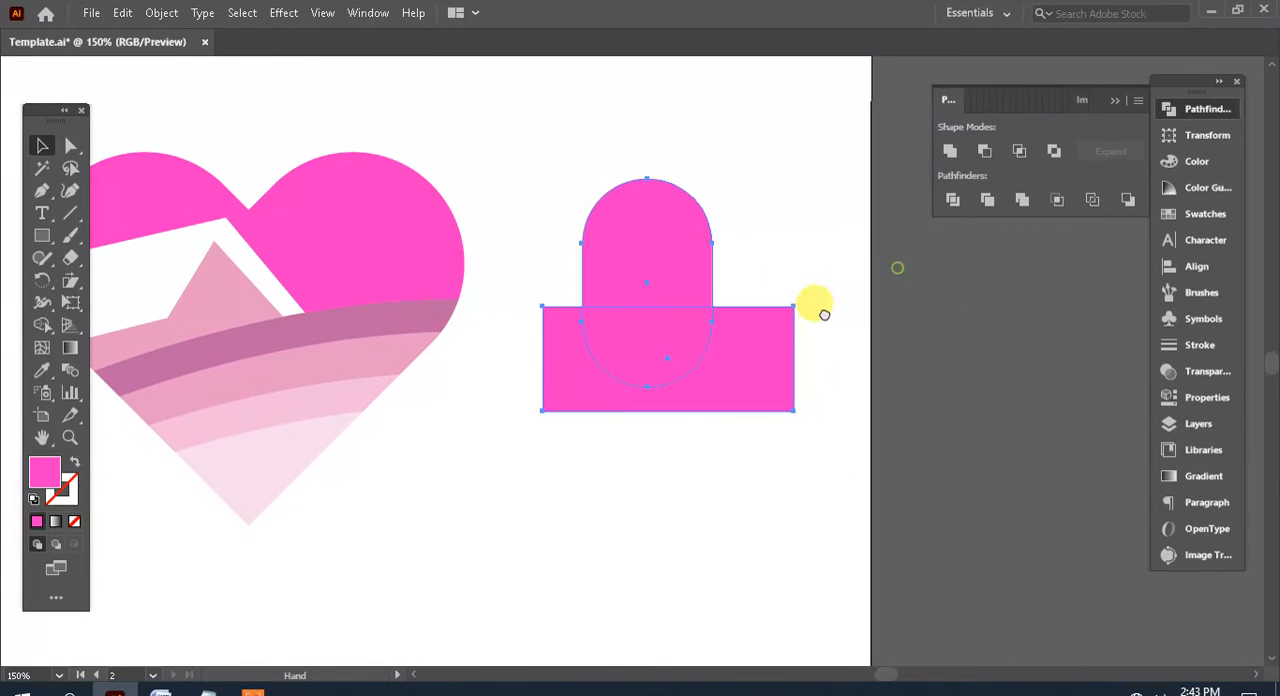
pyautogui.click(987, 156)
pyautogui.click(765, 469)
# Draw a straight vertical line through the arch's centre with the Pen tool and give it a 10 pt stroke
pyautogui.moveTo(634, 426); pyautogui.dragTo(735, 399)
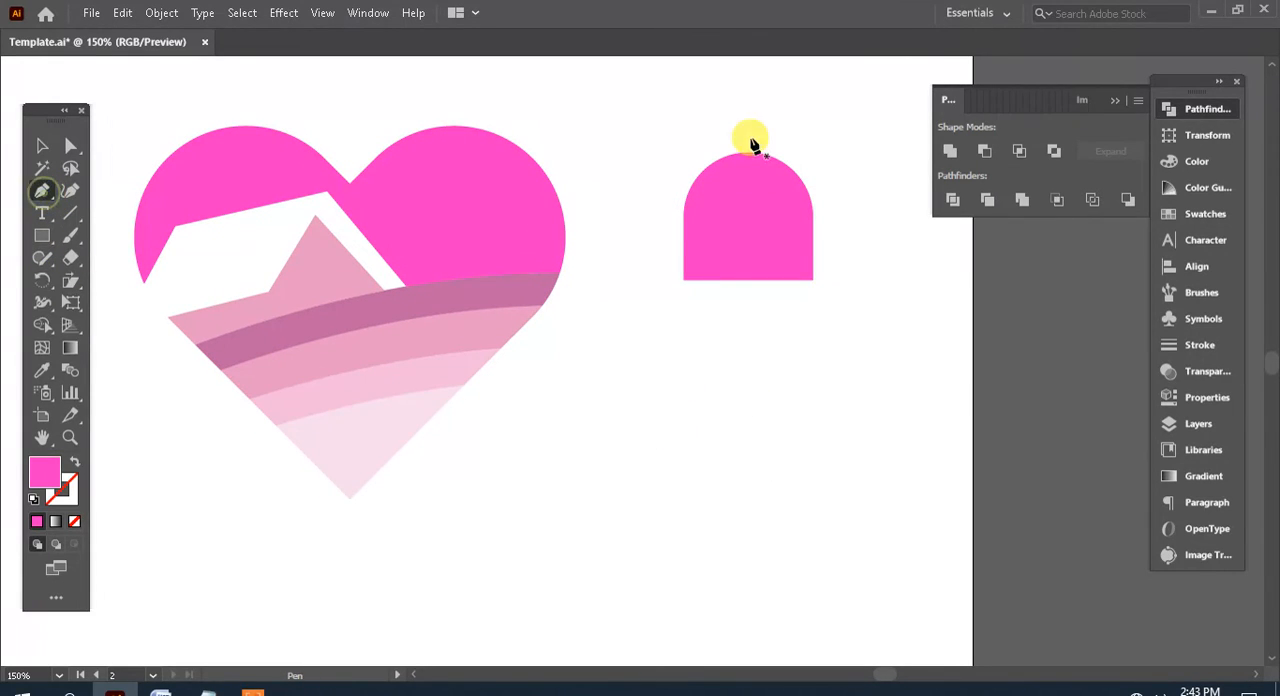
pyautogui.click(748, 120)
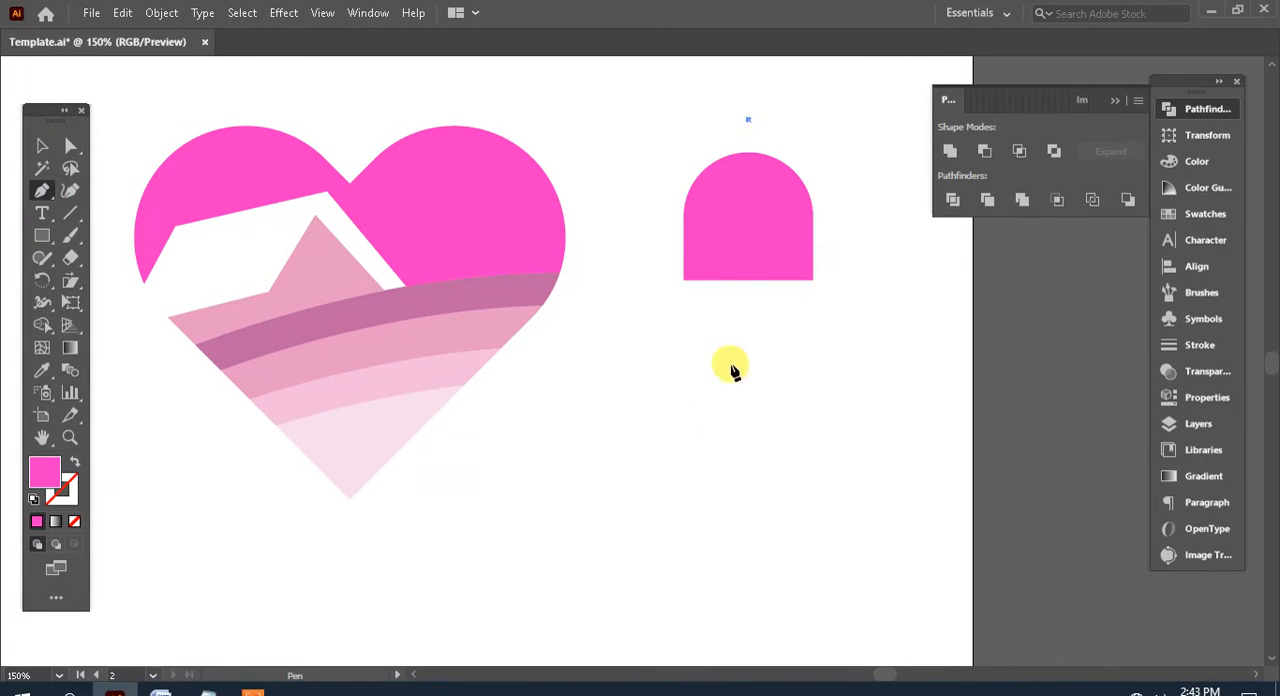
pyautogui.click(748, 345)
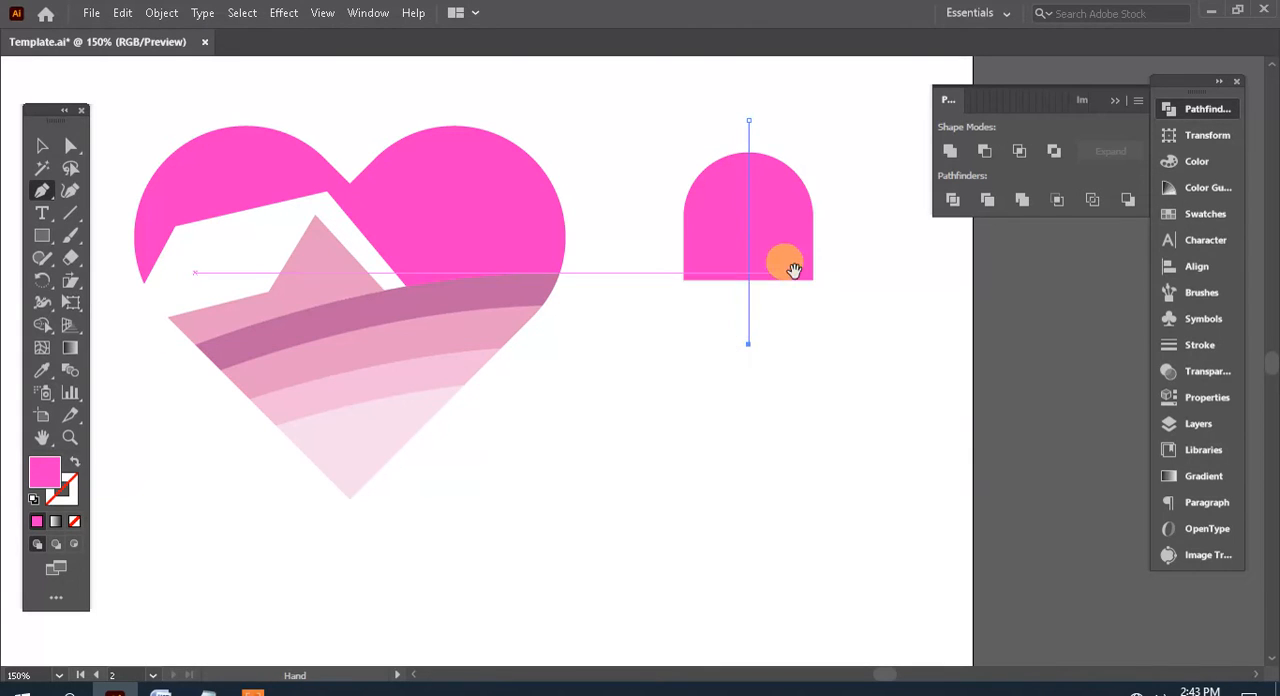
pyautogui.moveTo(787, 265); pyautogui.dragTo(743, 344)
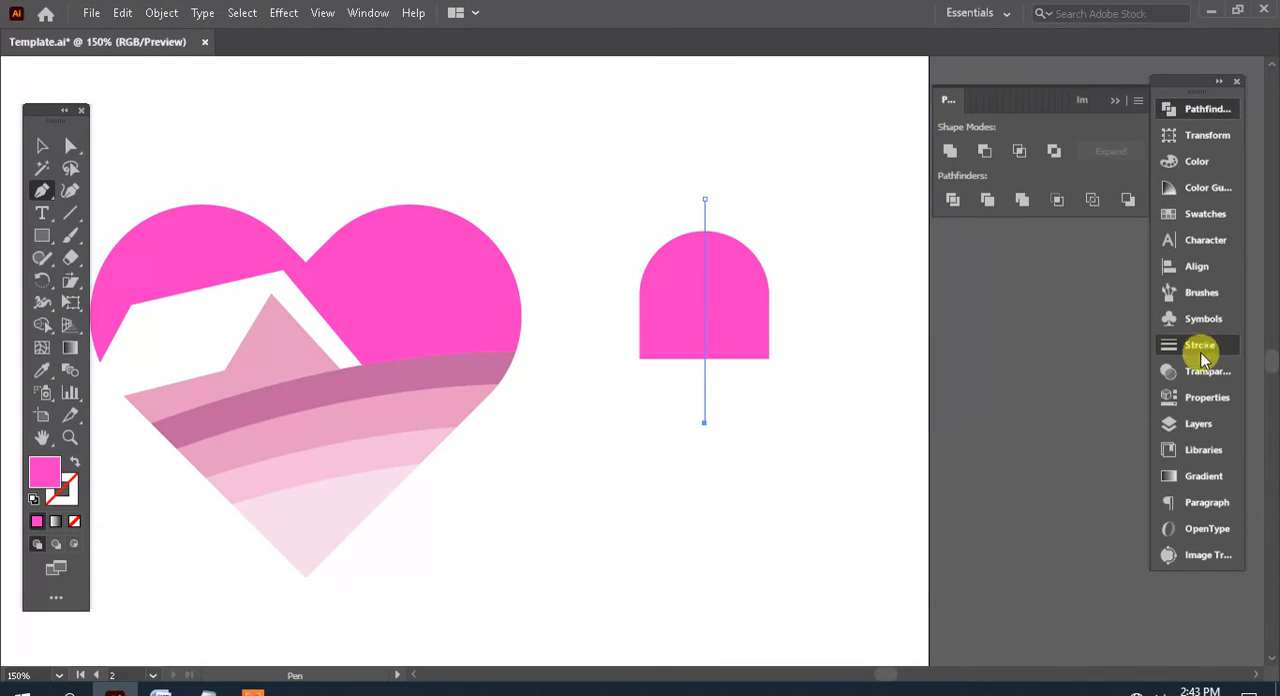
pyautogui.click(1168, 345)
pyautogui.click(1066, 129)
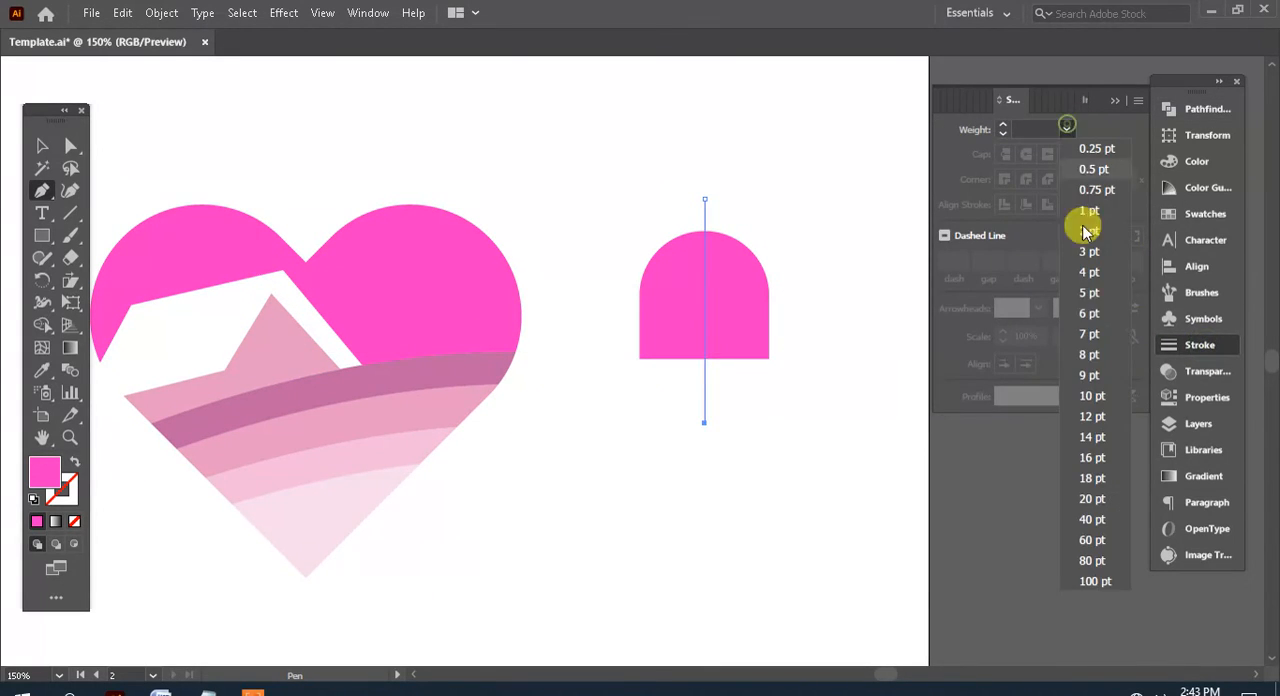
pyautogui.click(1092, 396)
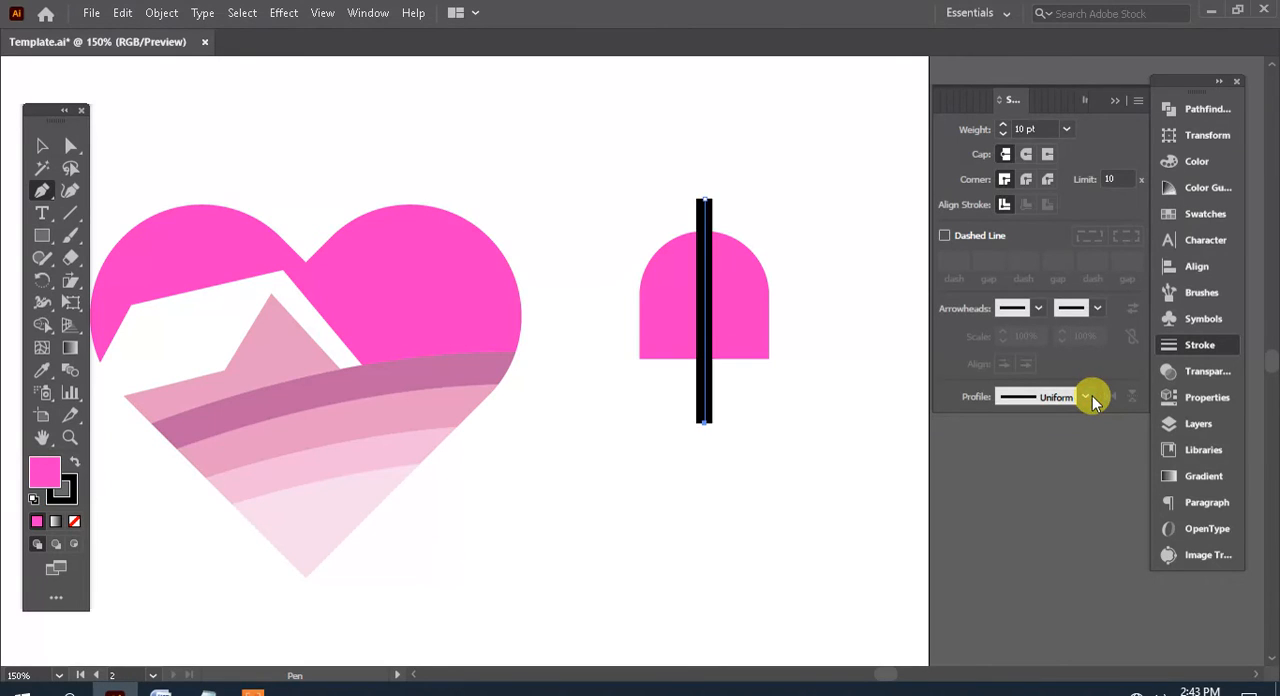
# Add a copy of the line rotated 90° to form a cross, and vertically centre both lines with the arch
pyautogui.click(52, 148)
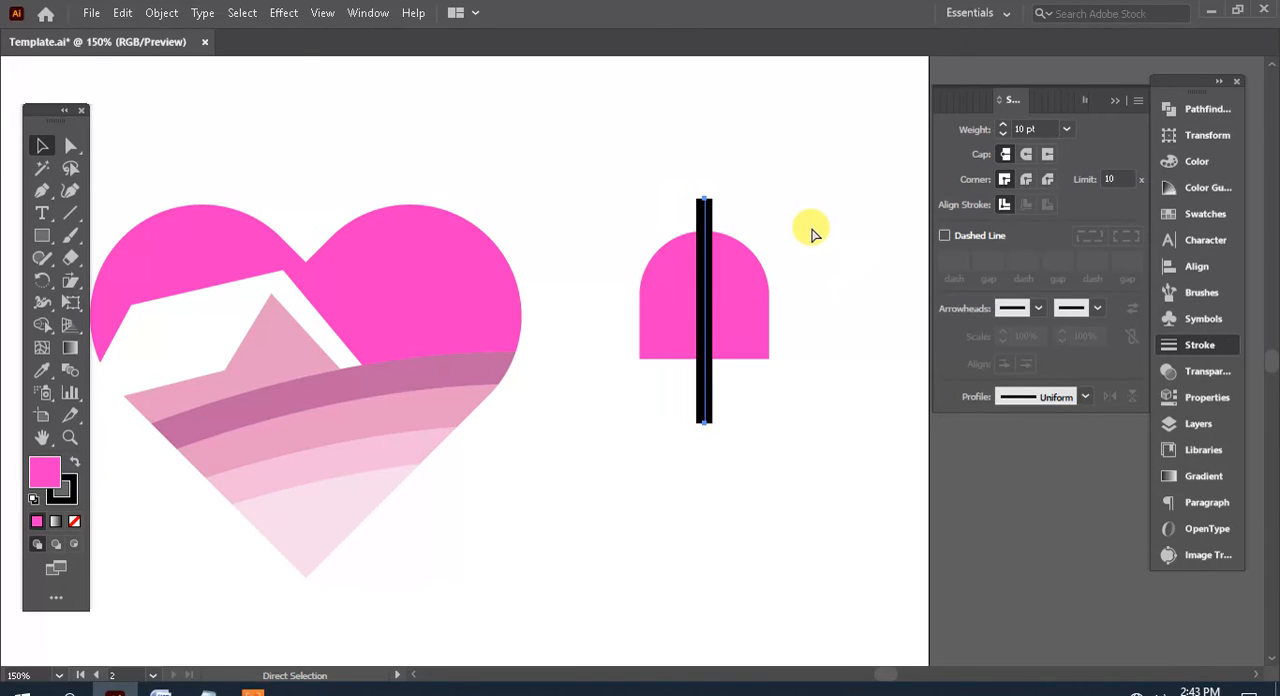
pyautogui.moveTo(720, 192); pyautogui.dragTo(820, 320)
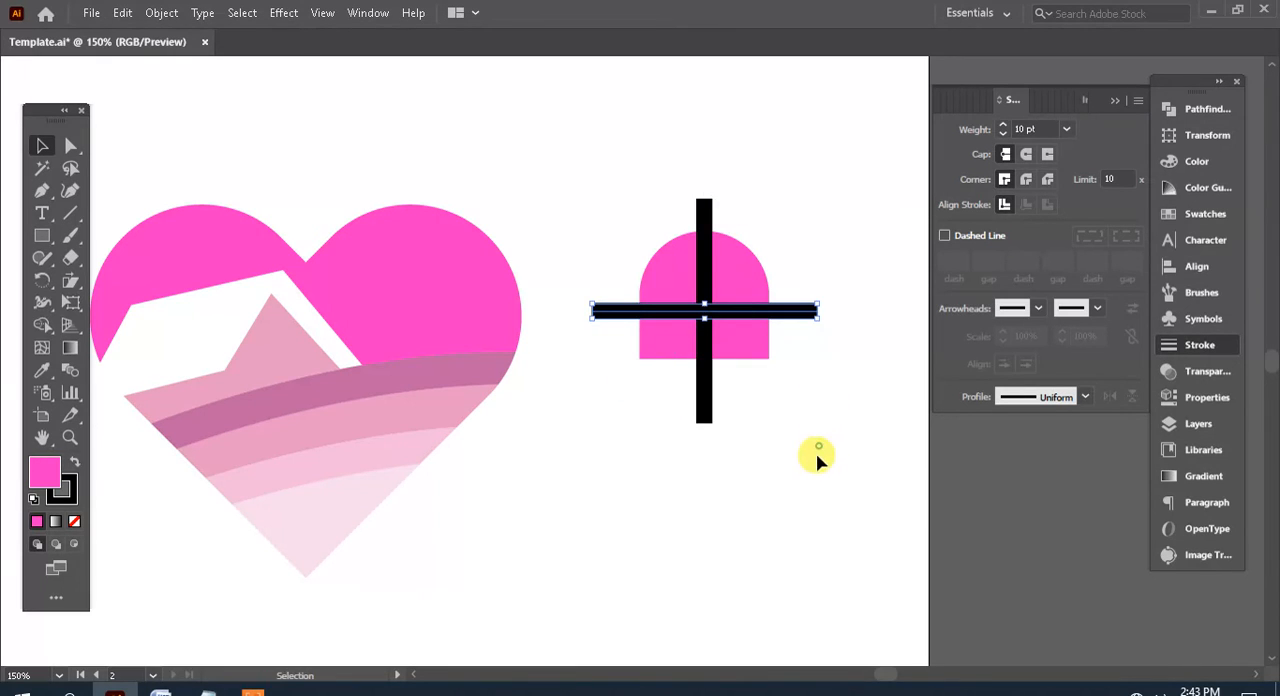
pyautogui.moveTo(818, 459); pyautogui.dragTo(650, 215)
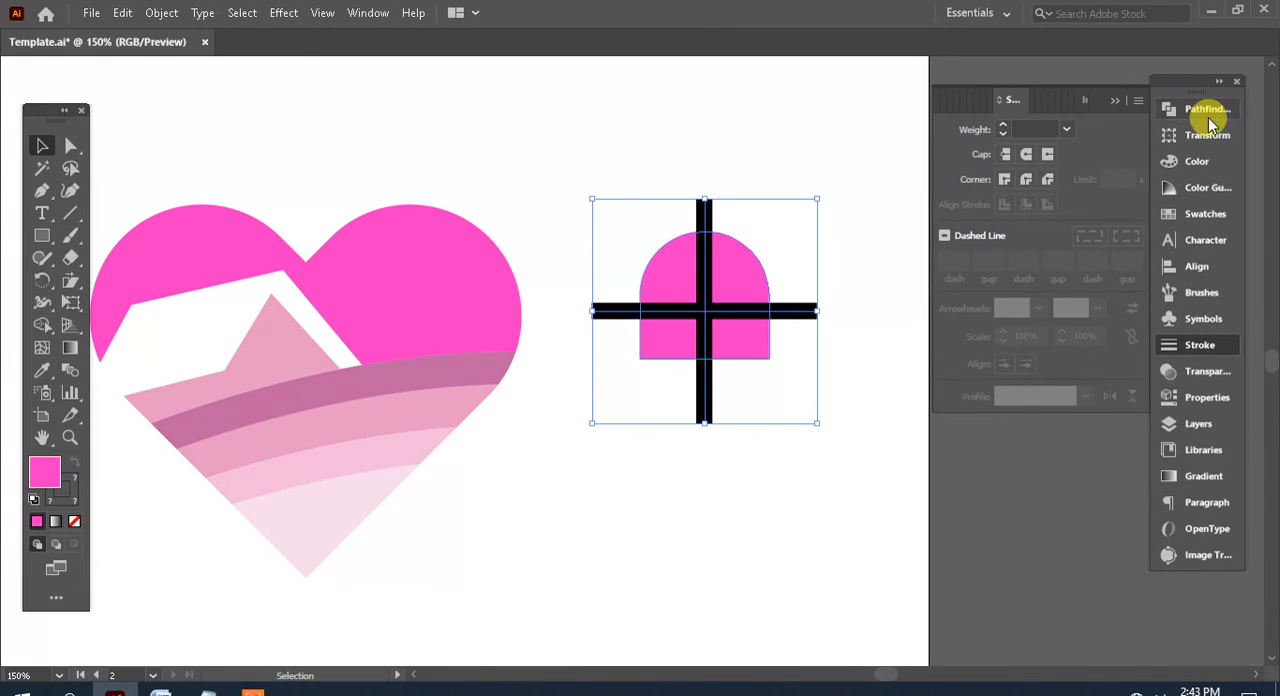
pyautogui.click(1207, 108)
pyautogui.click(1197, 266)
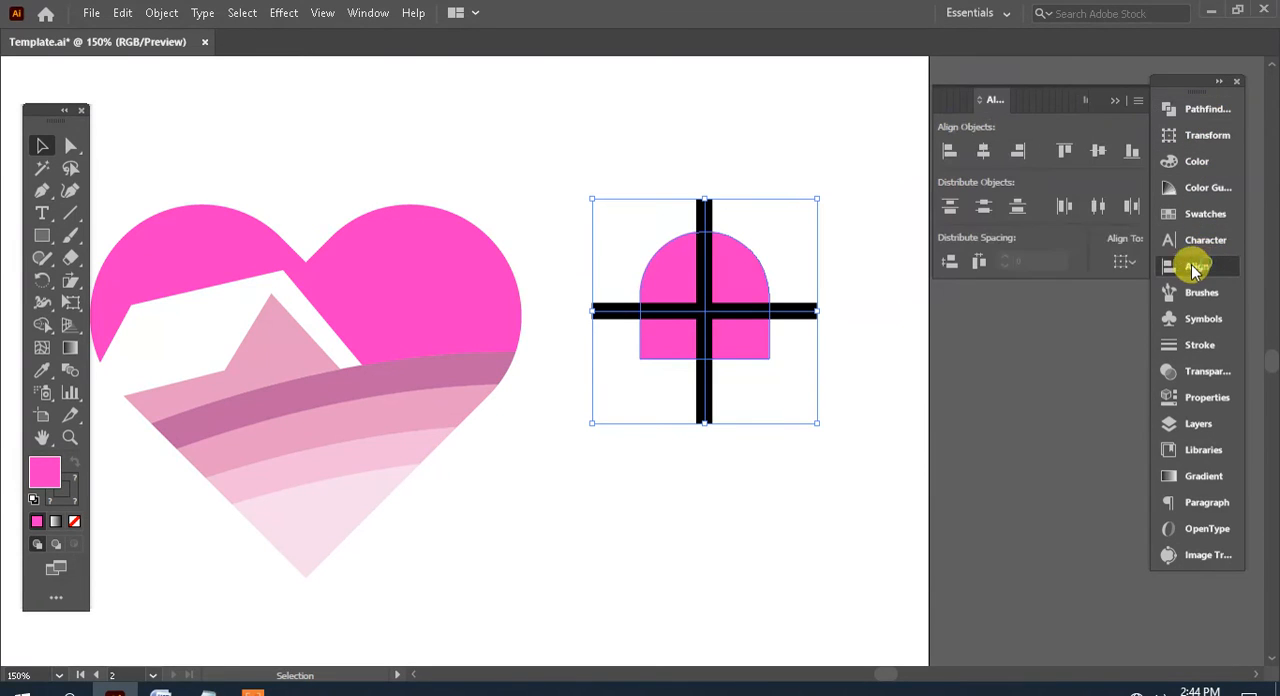
pyautogui.click(1090, 155)
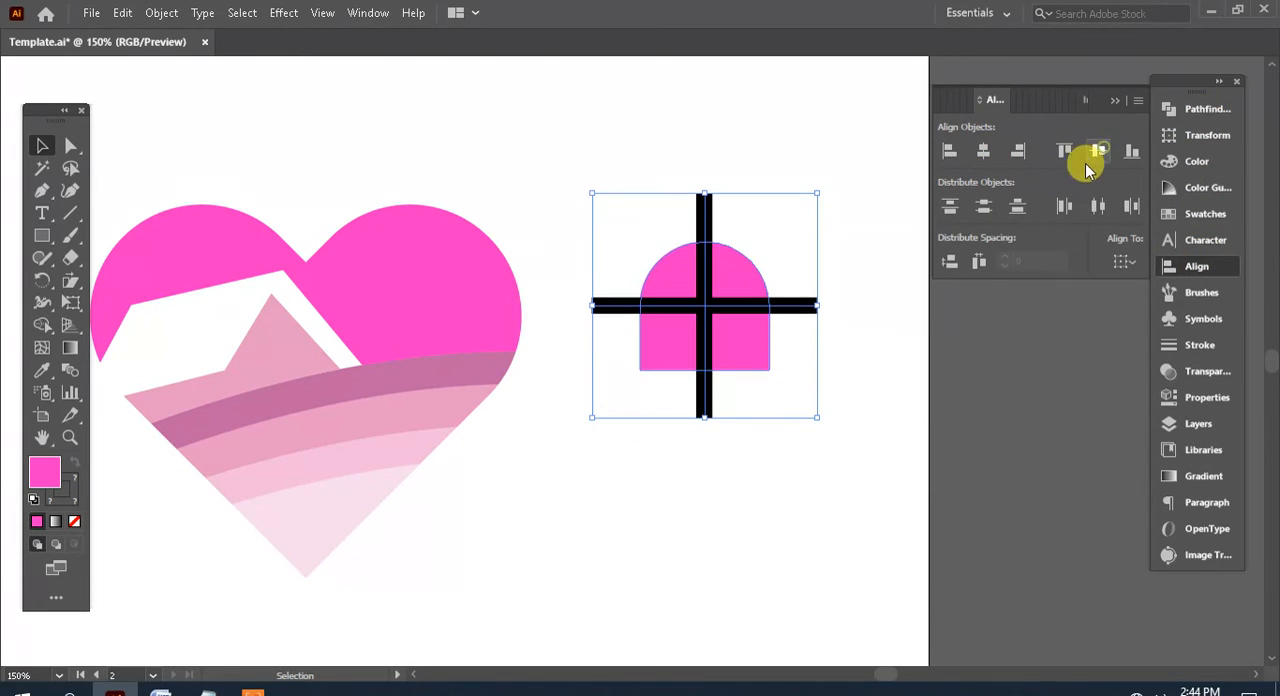
pyautogui.click(925, 328)
# Convert both black lines into filled shapes with Outline Stroke and unite them into a single cross
pyautogui.press('space')
pyautogui.moveTo(832, 410); pyautogui.dragTo(720, 163)
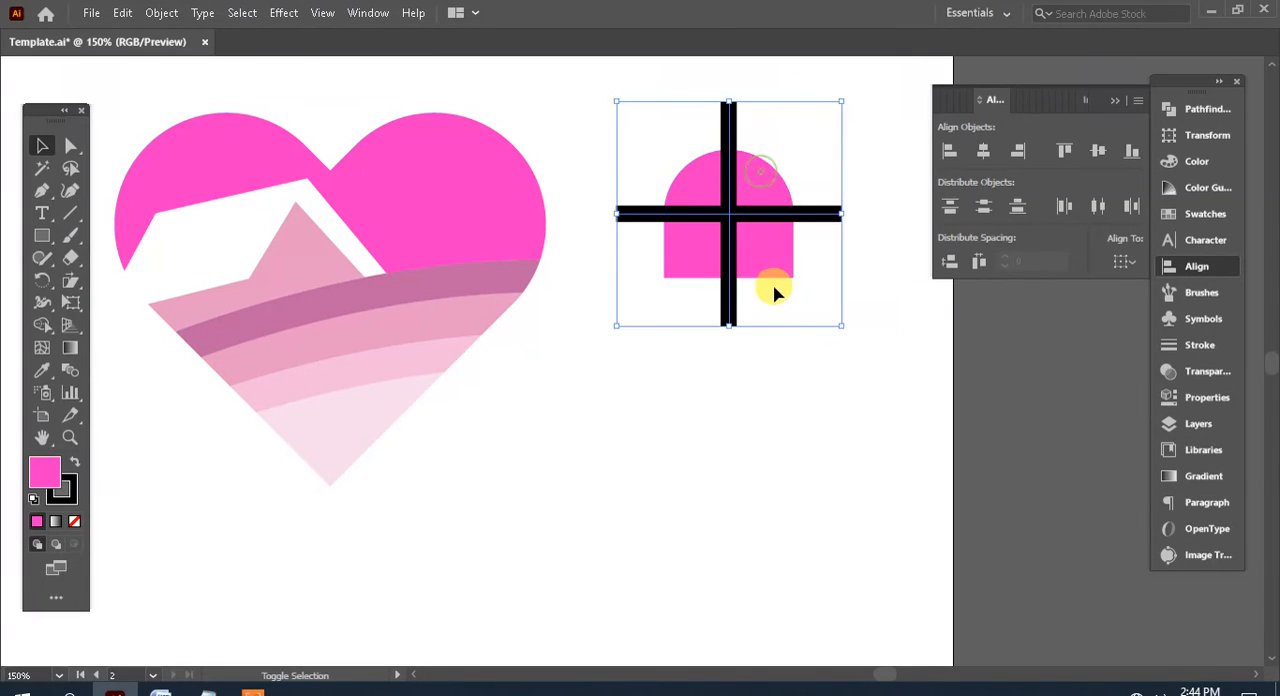
pyautogui.click(838, 213)
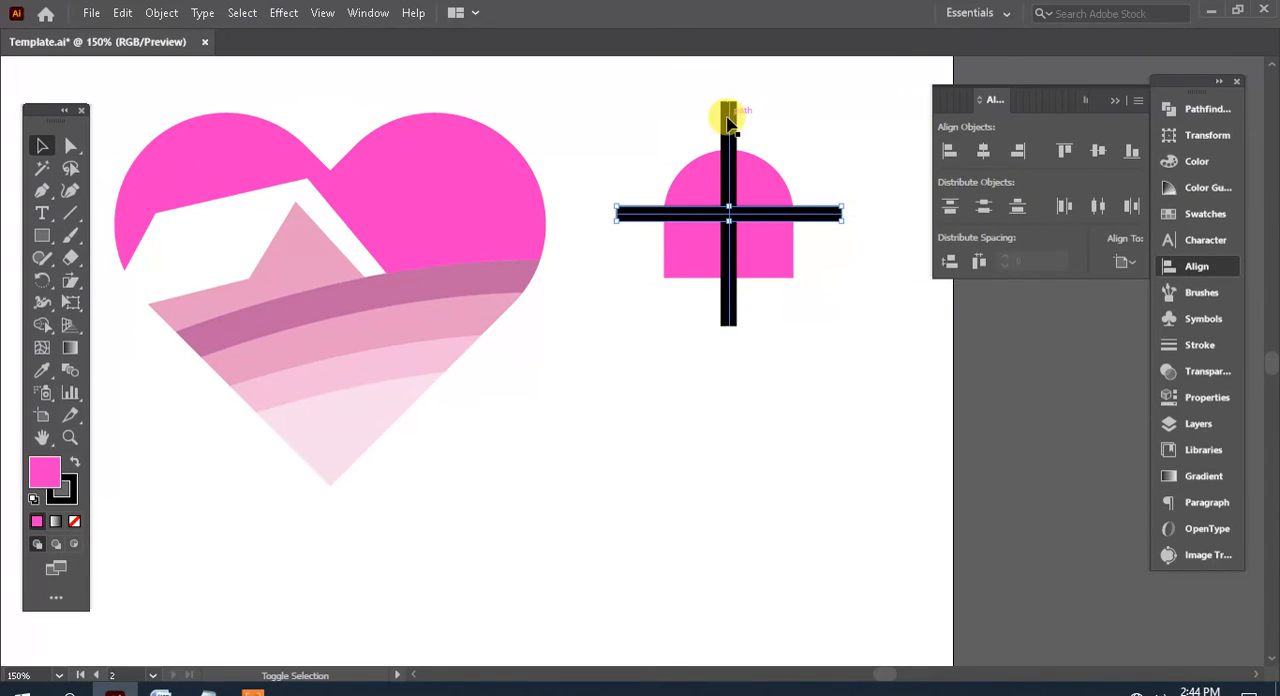
pyautogui.click(161, 13)
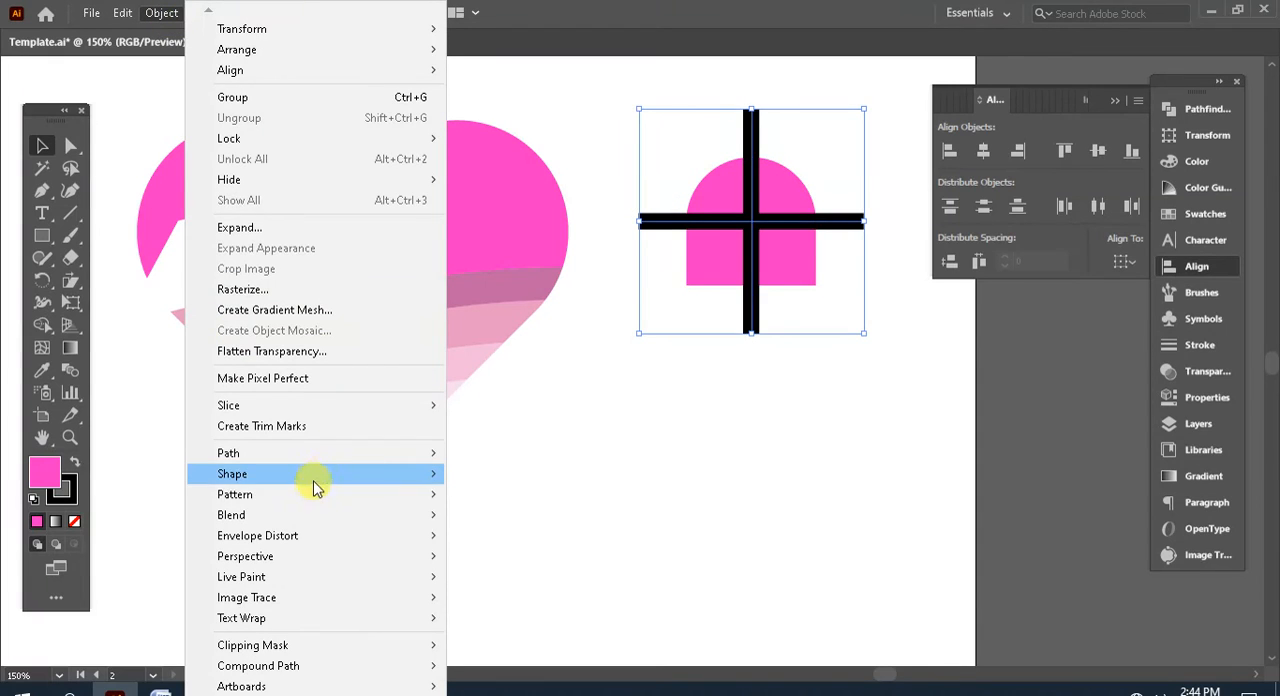
pyautogui.moveTo(314, 455)
pyautogui.click(505, 453)
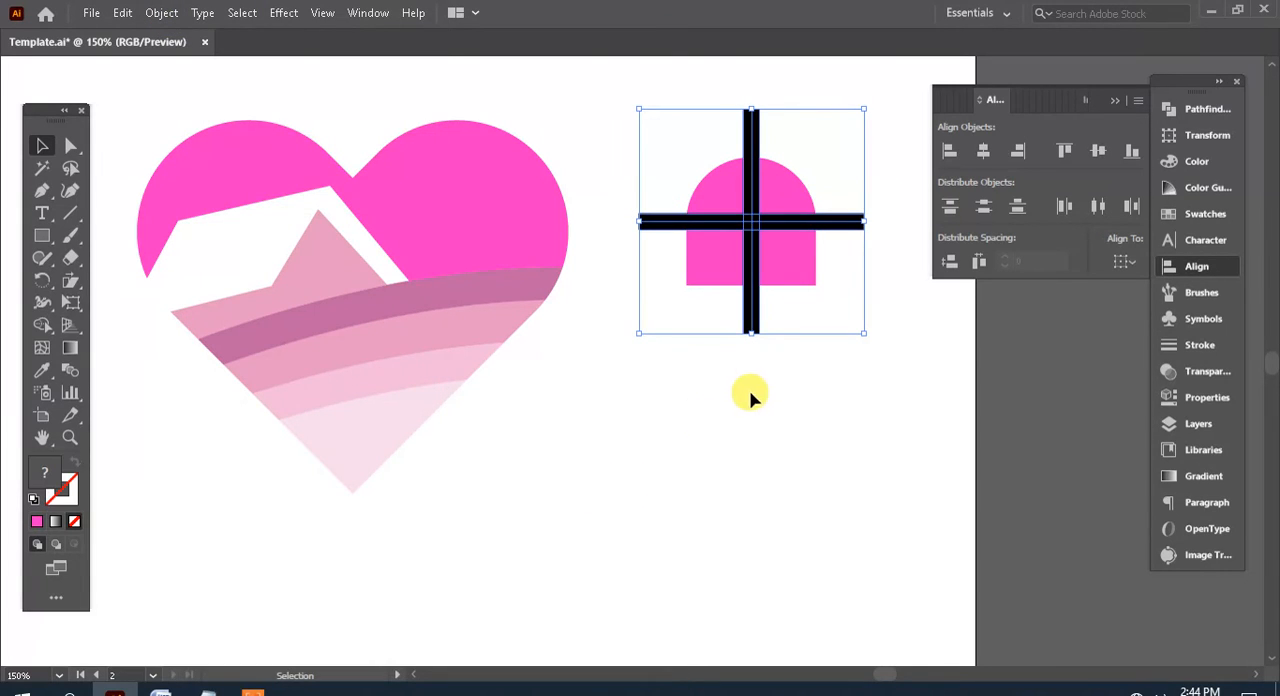
pyautogui.click(1195, 110)
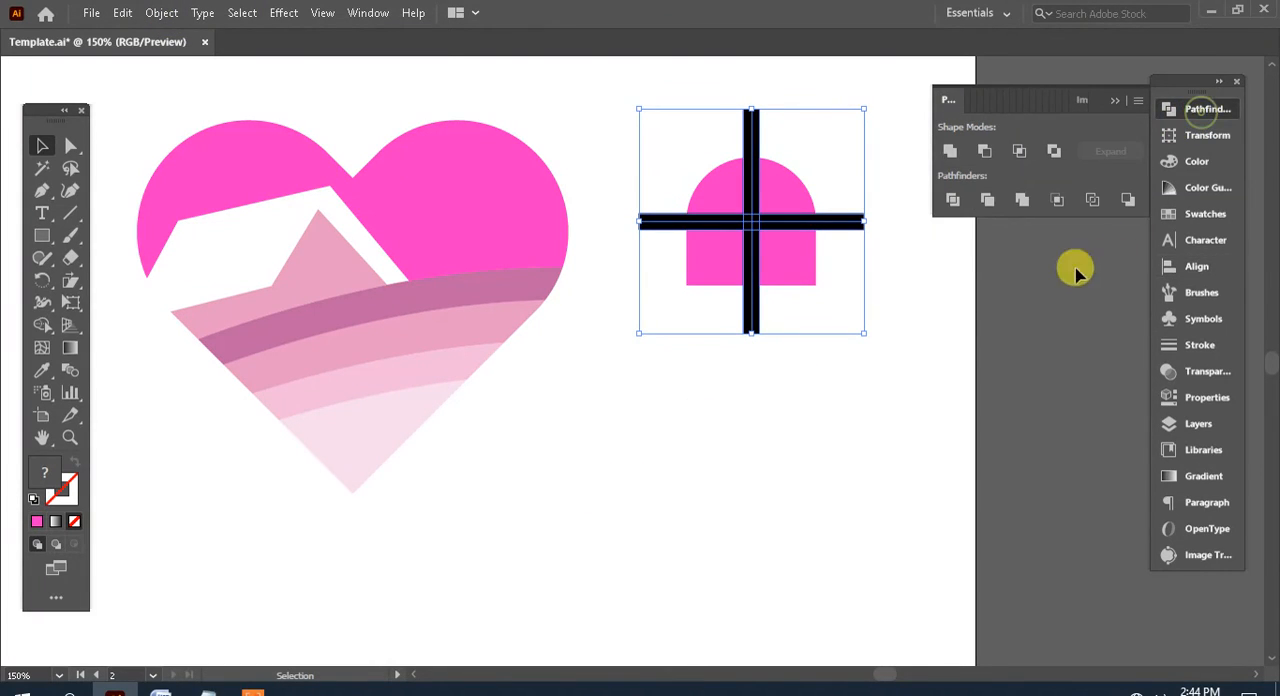
pyautogui.click(952, 152)
pyautogui.click(849, 390)
# Cut the black cross out of the pink arch with Minus Front to form a four-pane window
pyautogui.moveTo(857, 414); pyautogui.dragTo(704, 160)
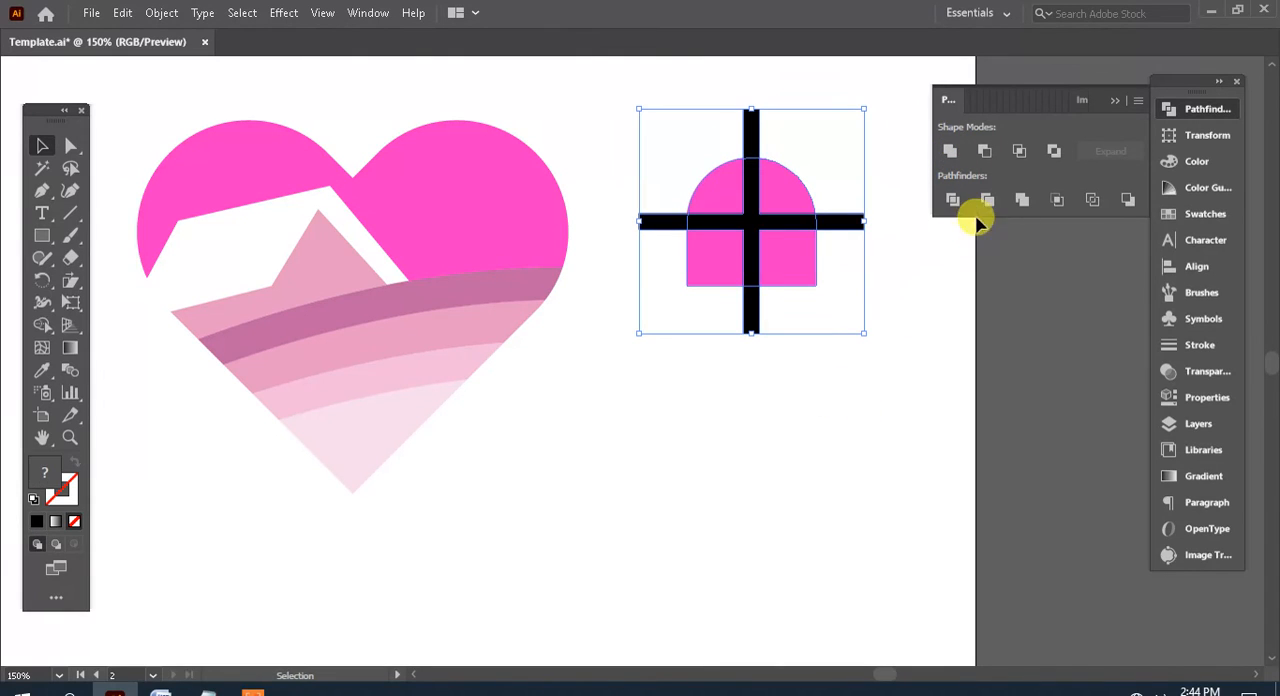
pyautogui.click(987, 151)
pyautogui.click(839, 390)
# Move the four-pane window onto the house's light pink gable, scale it down to fit inside and centre it there
pyautogui.moveTo(717, 383); pyautogui.dragTo(831, 459)
pyautogui.click(931, 474)
pyautogui.moveTo(971, 425); pyautogui.dragTo(820, 230)
pyautogui.moveTo(906, 279); pyautogui.dragTo(476, 307)
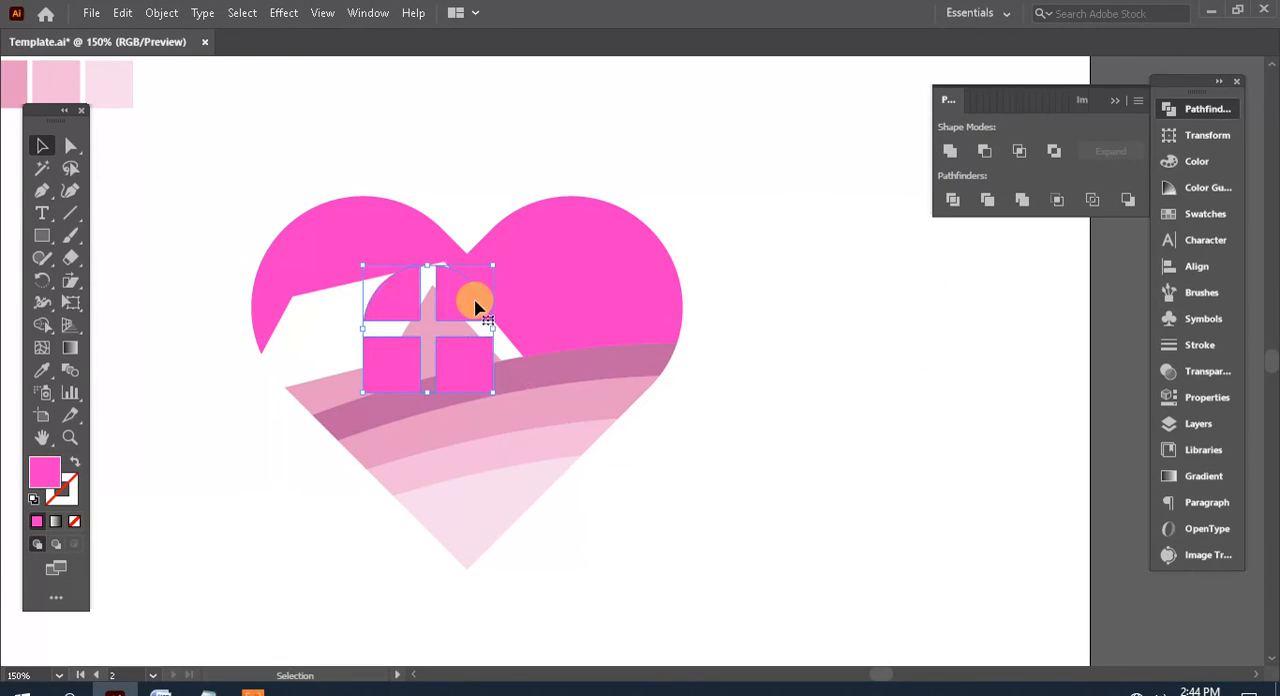
pyautogui.moveTo(492, 265); pyautogui.dragTo(442, 288)
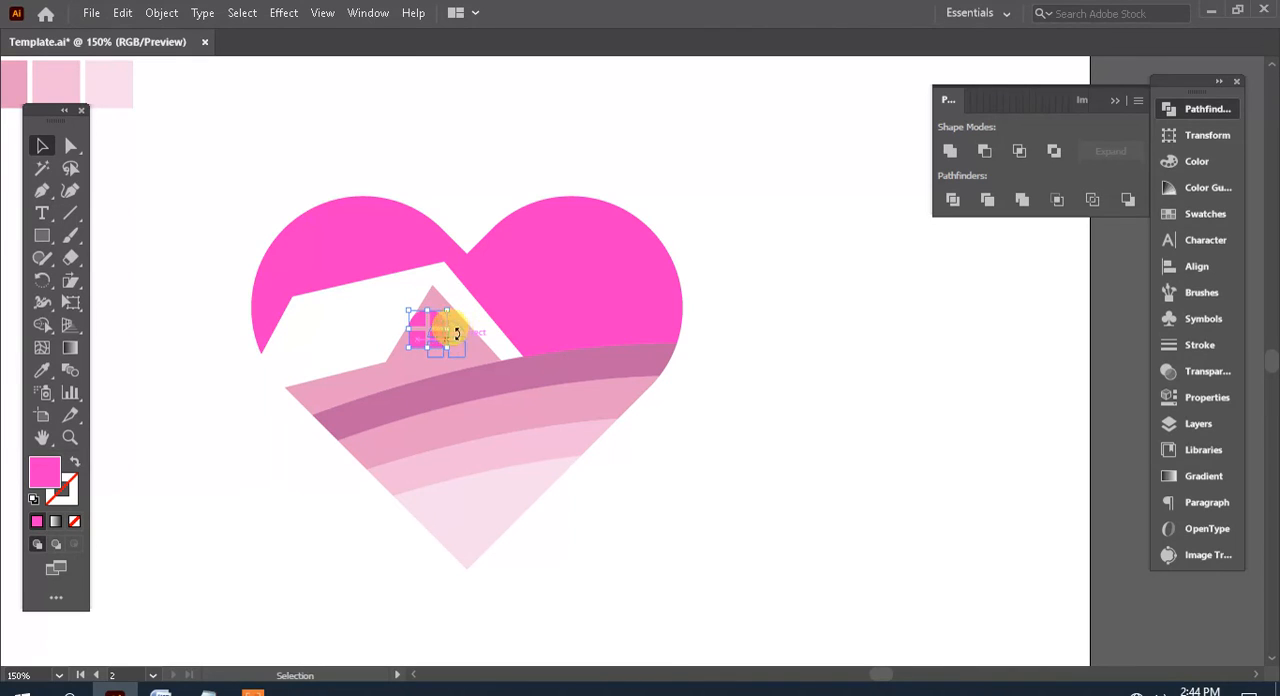
pyautogui.moveTo(456, 333); pyautogui.dragTo(456, 333)
pyautogui.moveTo(637, 401); pyautogui.dragTo(830, 322)
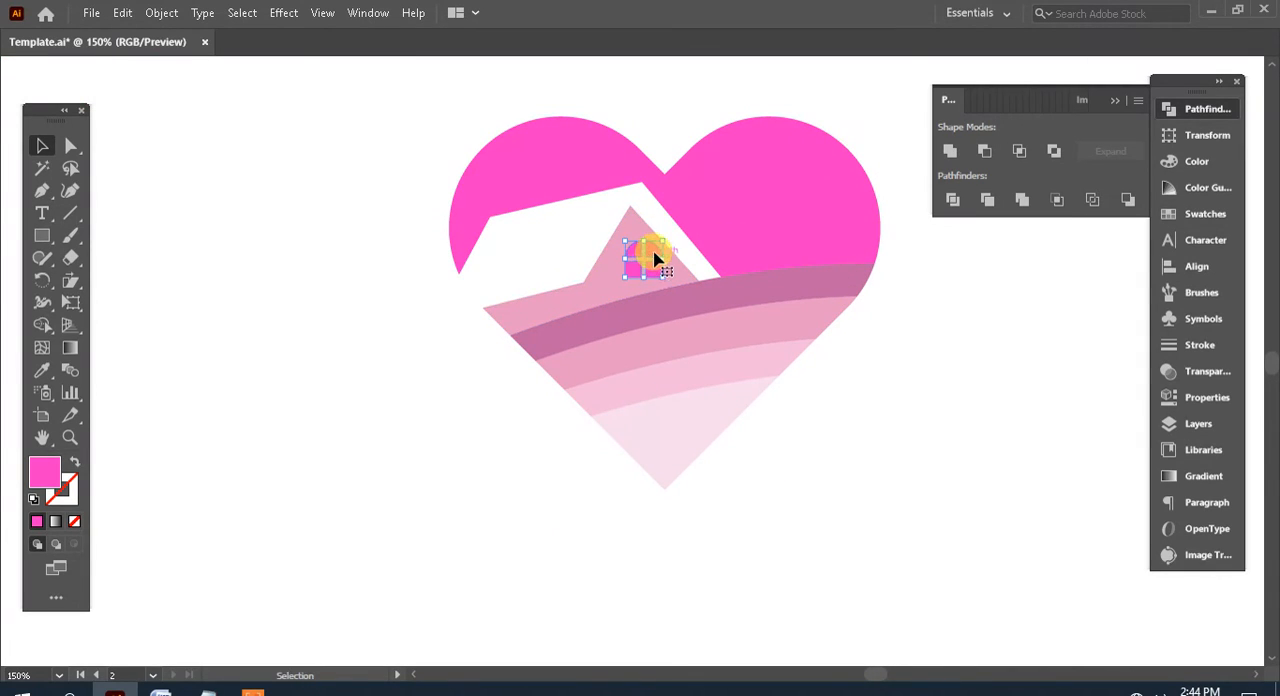
pyautogui.moveTo(645, 258); pyautogui.dragTo(636, 259)
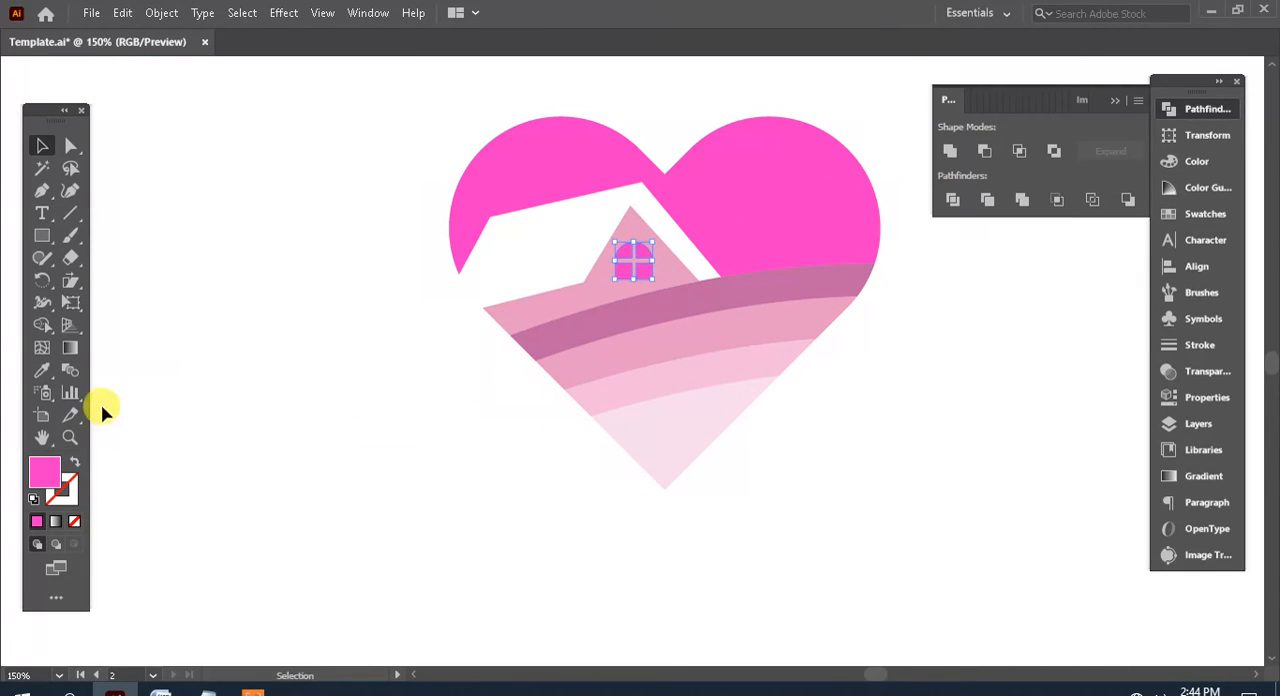
# Fill the window with white sampled from the artboard and enlarge it slightly
pyautogui.click(43, 372)
pyautogui.click(236, 225)
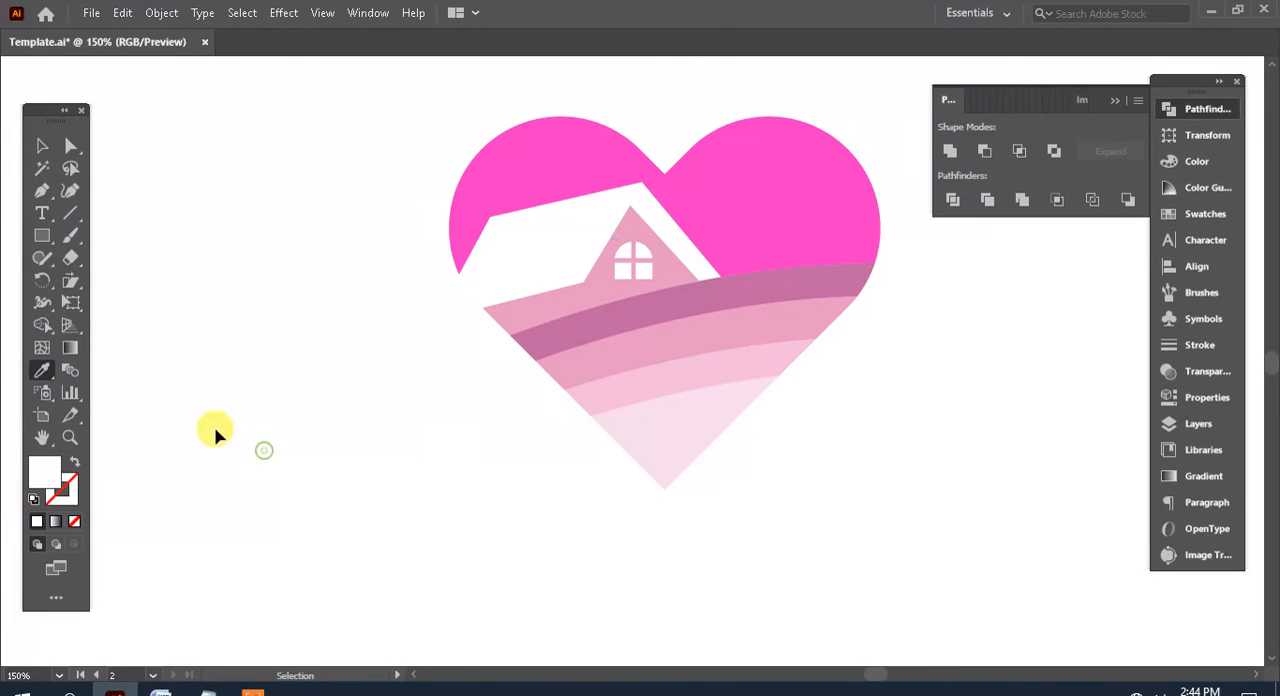
pyautogui.click(646, 256)
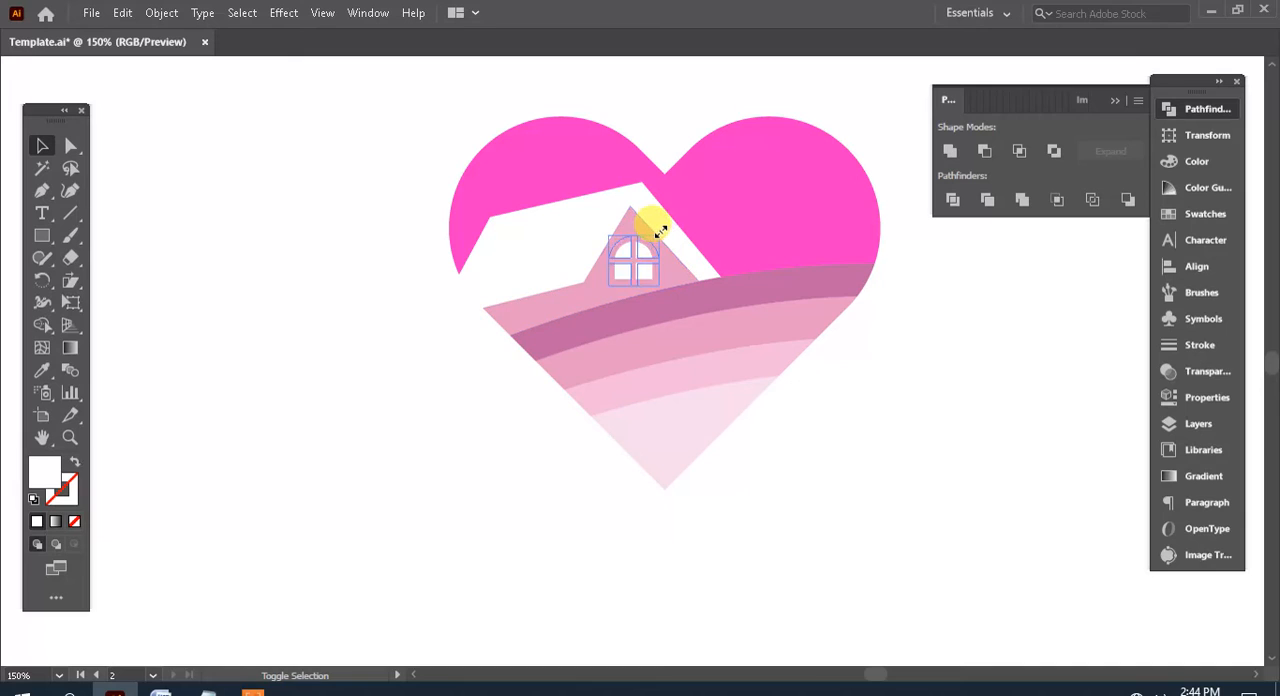
pyautogui.keyDown('shift'); pyautogui.click(659, 231); pyautogui.keyUp('shift')
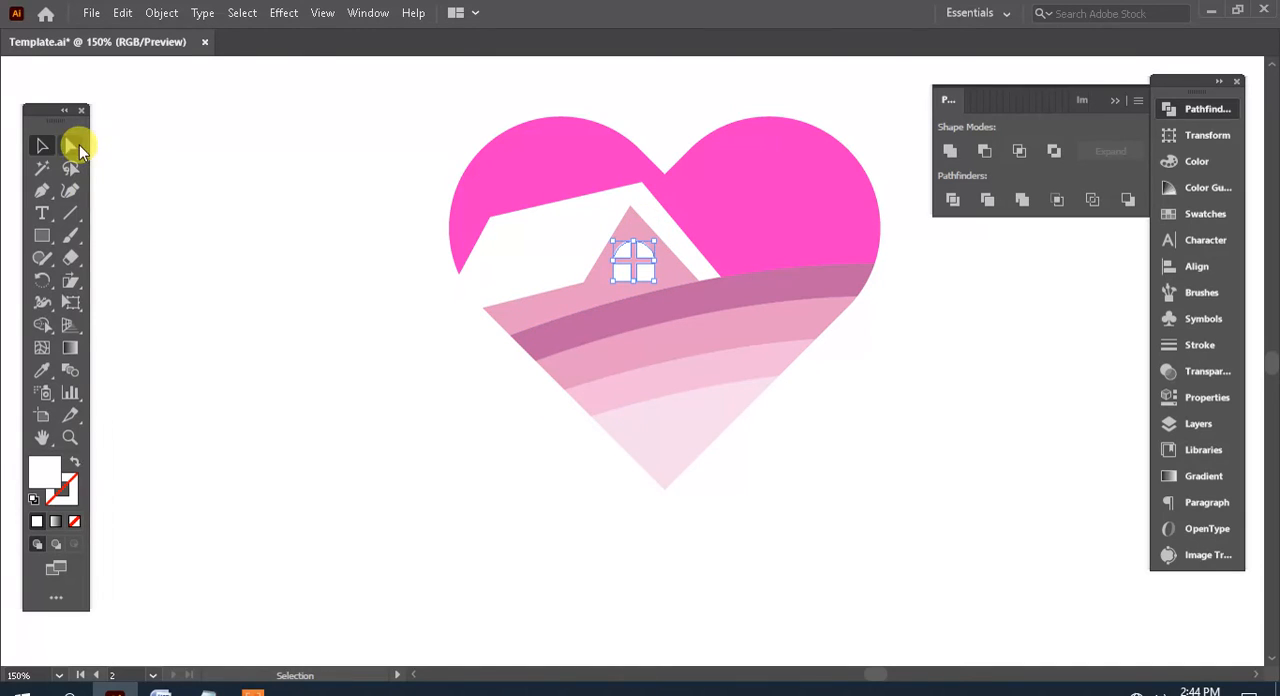
# Cut the window panes out of the house's light pink gable piece with Minus Front
pyautogui.click(71, 147)
pyautogui.click(662, 265)
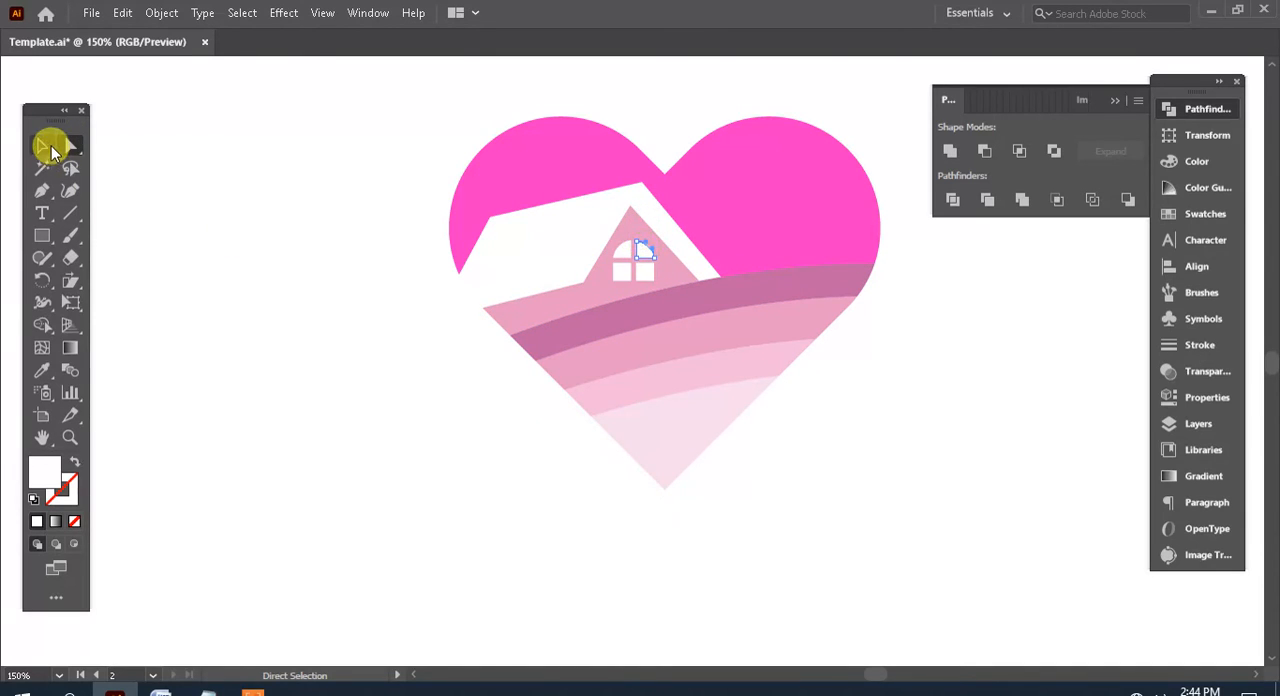
pyautogui.click(42, 146)
pyautogui.click(636, 258)
pyautogui.click(69, 152)
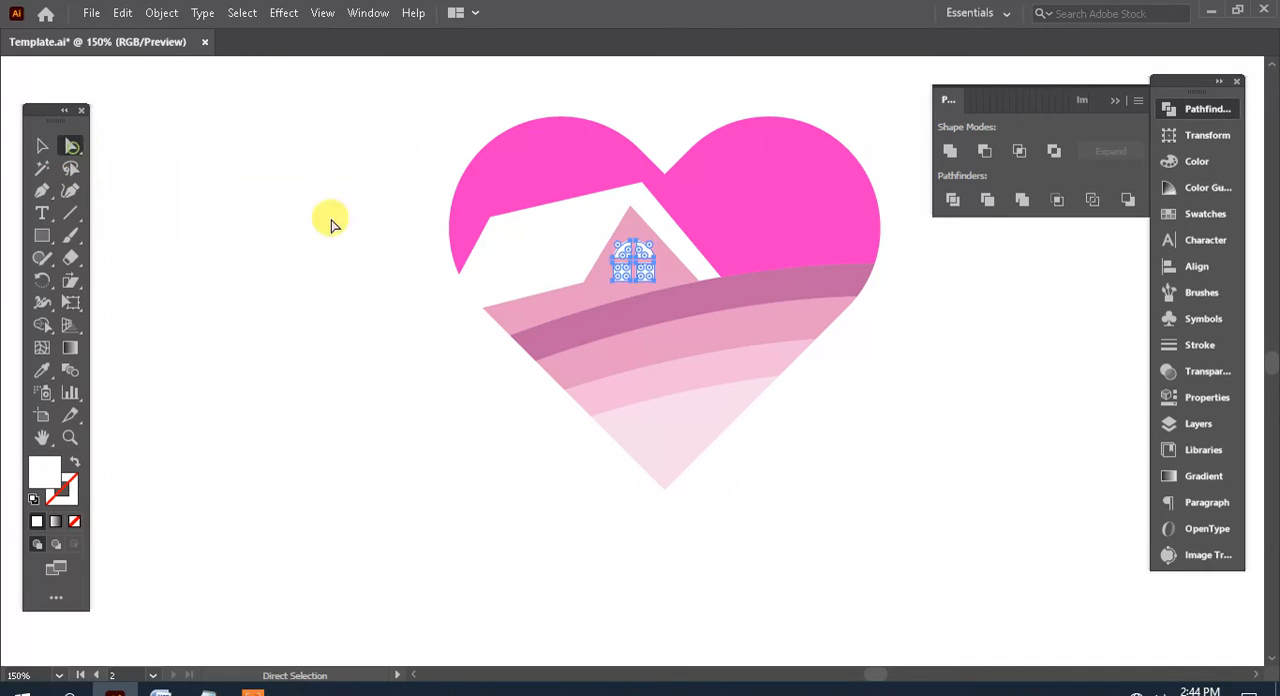
pyautogui.keyDown('shift'); pyautogui.click(603, 302); pyautogui.keyUp('shift')
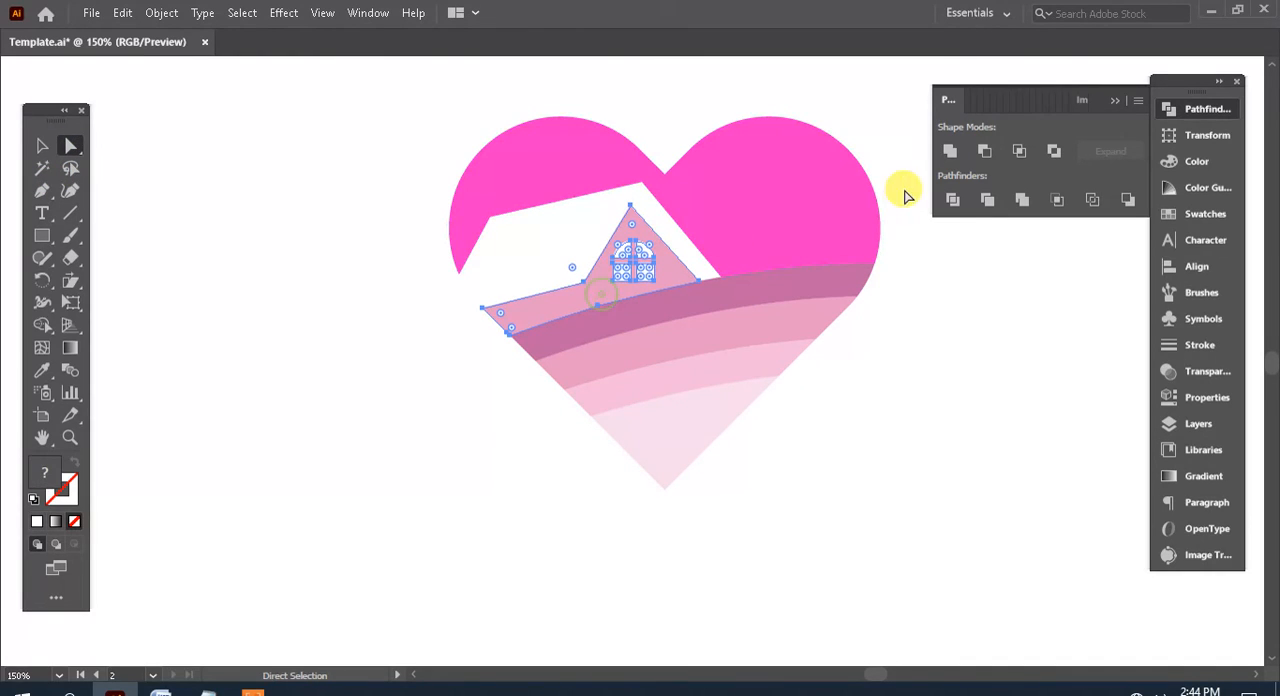
pyautogui.click(985, 151)
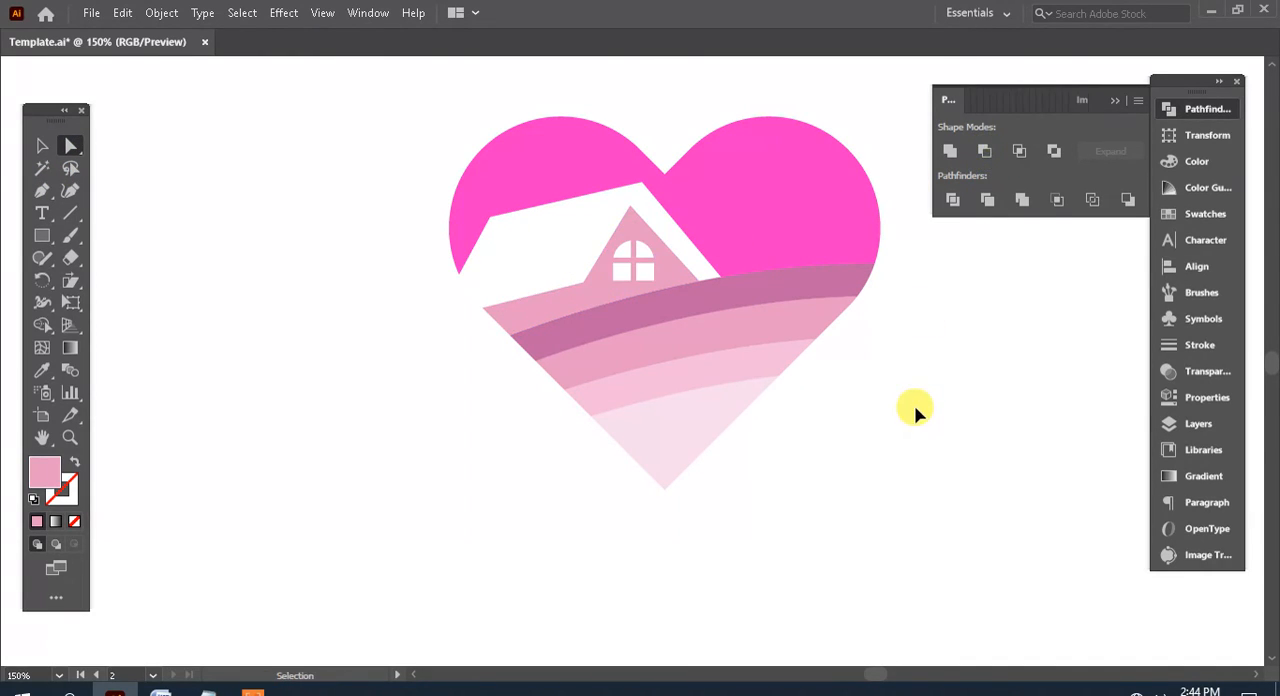
# Move the whole heart logo slightly up and to the left on its artboard and deselect it
pyautogui.hotkey('ctrl', '-')
pyautogui.hotkey('ctrl', '-')
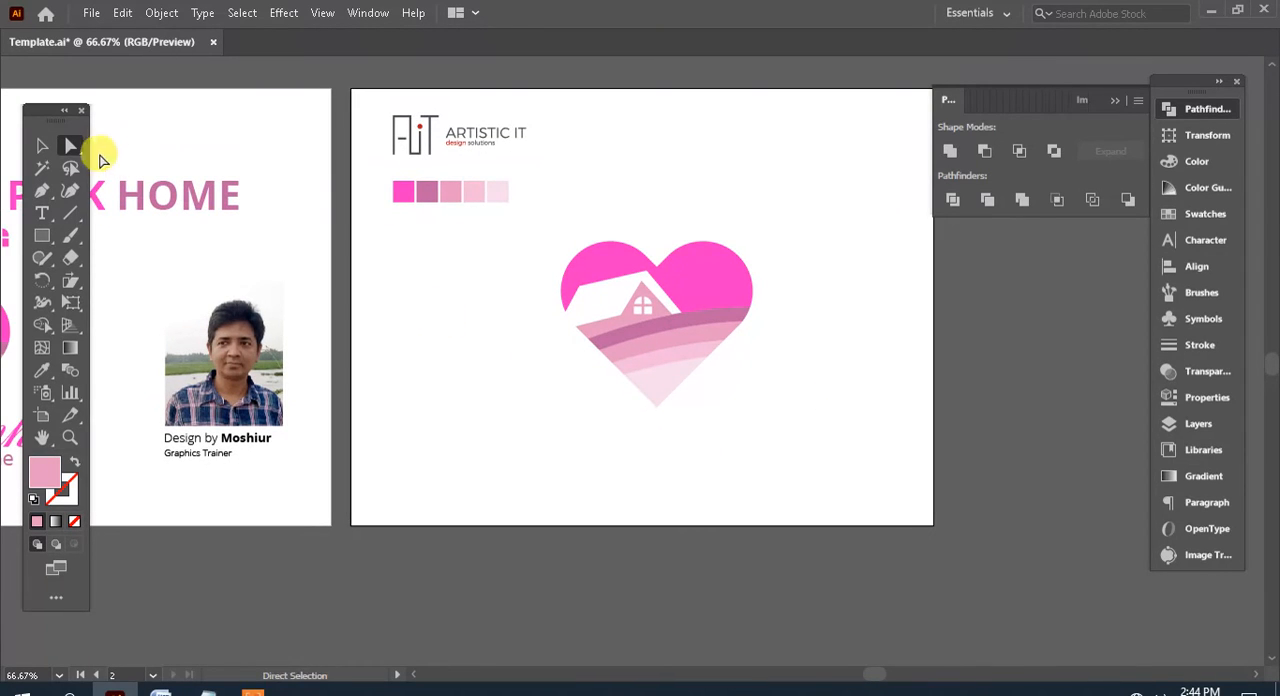
pyautogui.click(44, 146)
pyautogui.moveTo(768, 440); pyautogui.dragTo(588, 245)
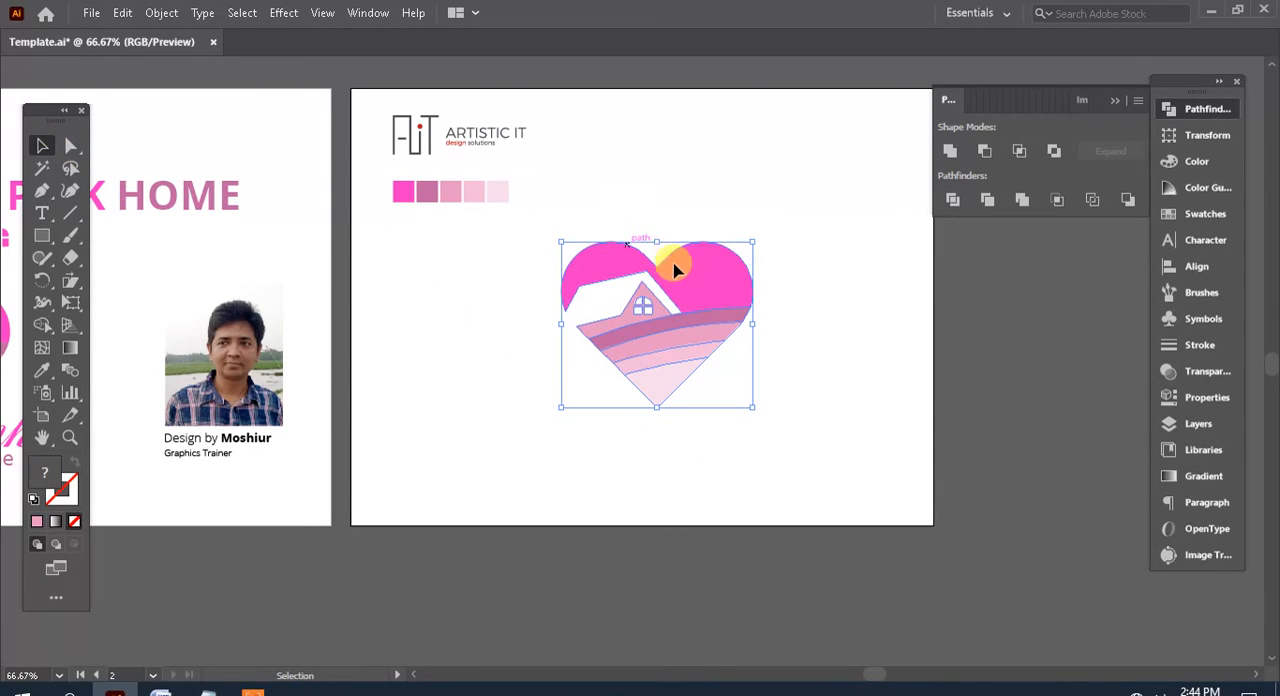
pyautogui.moveTo(677, 265); pyautogui.dragTo(655, 244)
# Add the point text "Pink" below the heart and scale it up to a large logo wordmark overlapping the heart's tip
pyautogui.click(42, 213)
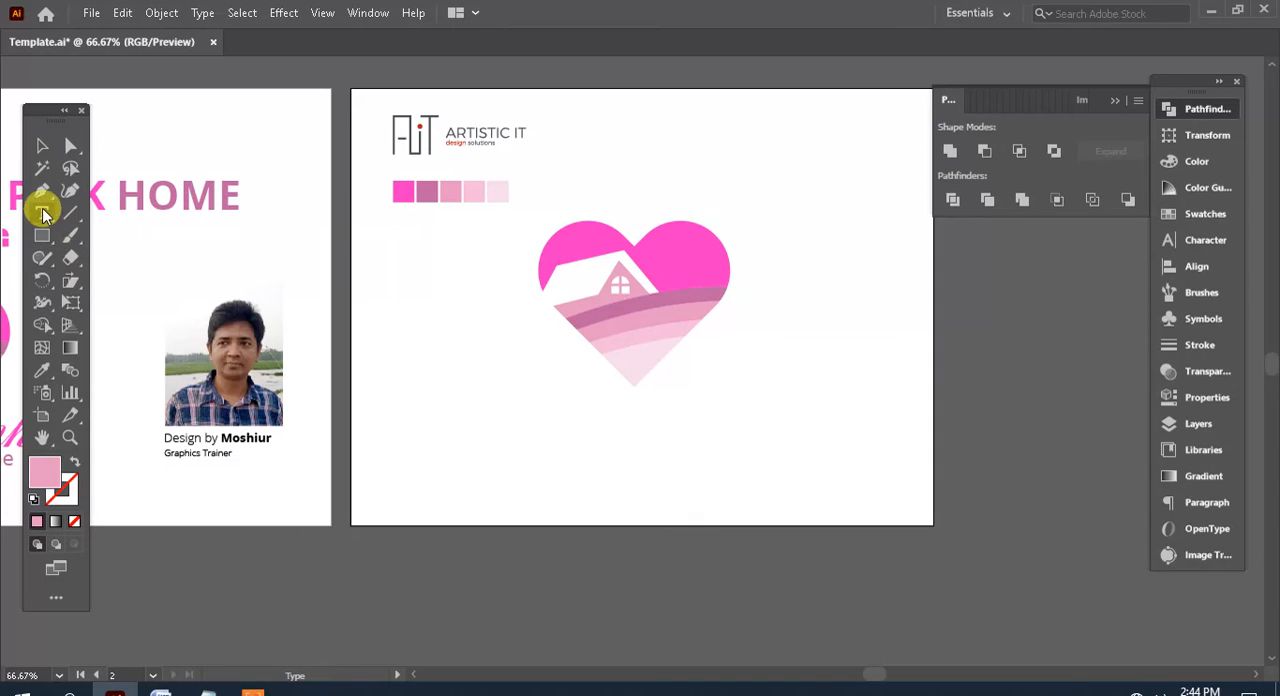
pyautogui.click(44, 213)
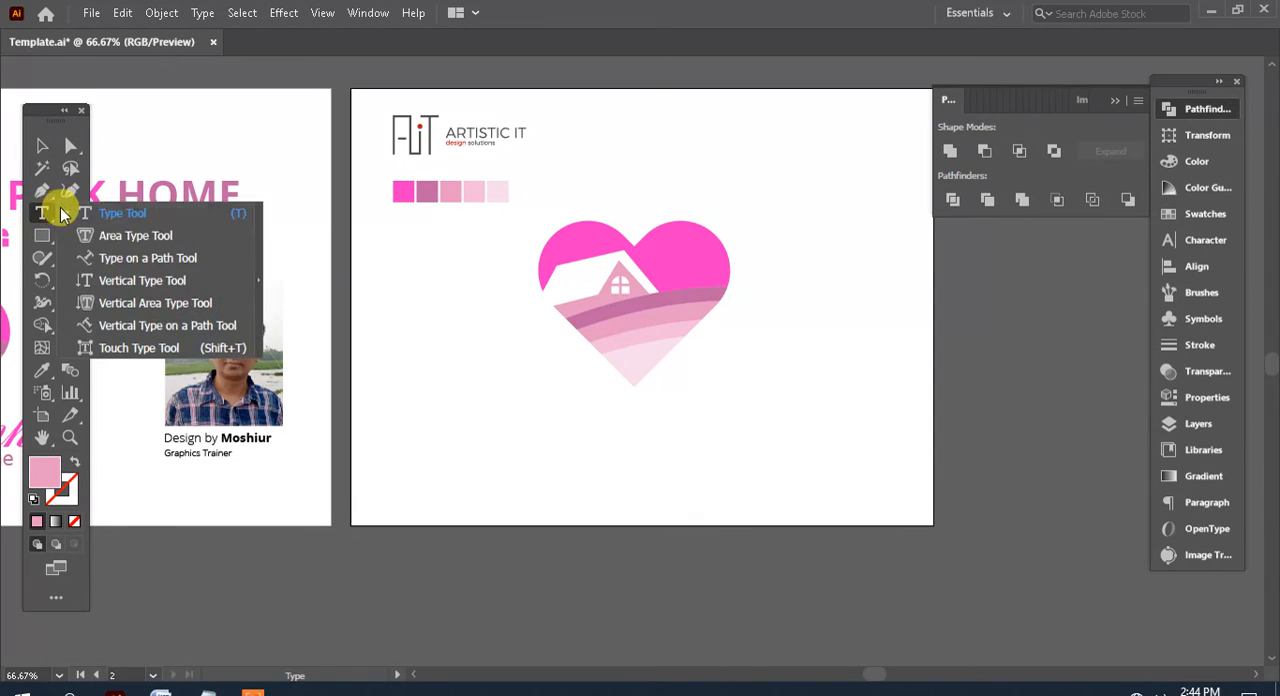
pyautogui.click(142, 219)
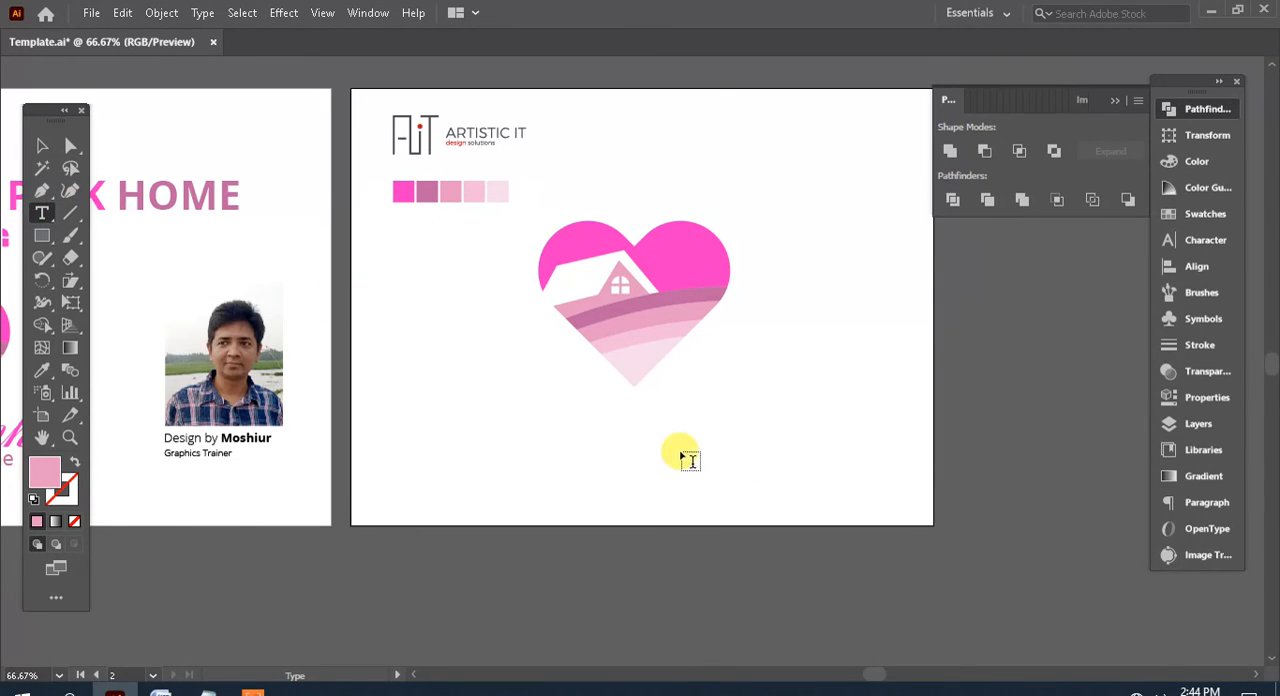
pyautogui.click(658, 407)
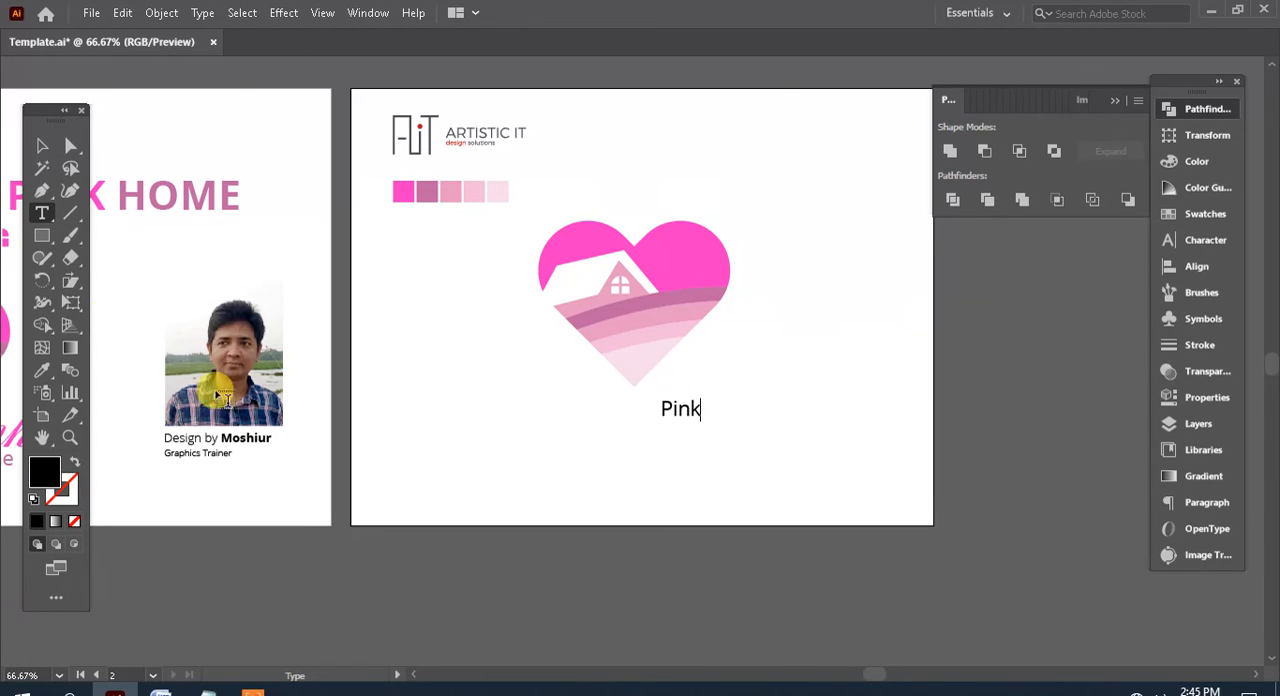
pyautogui.click(41, 146)
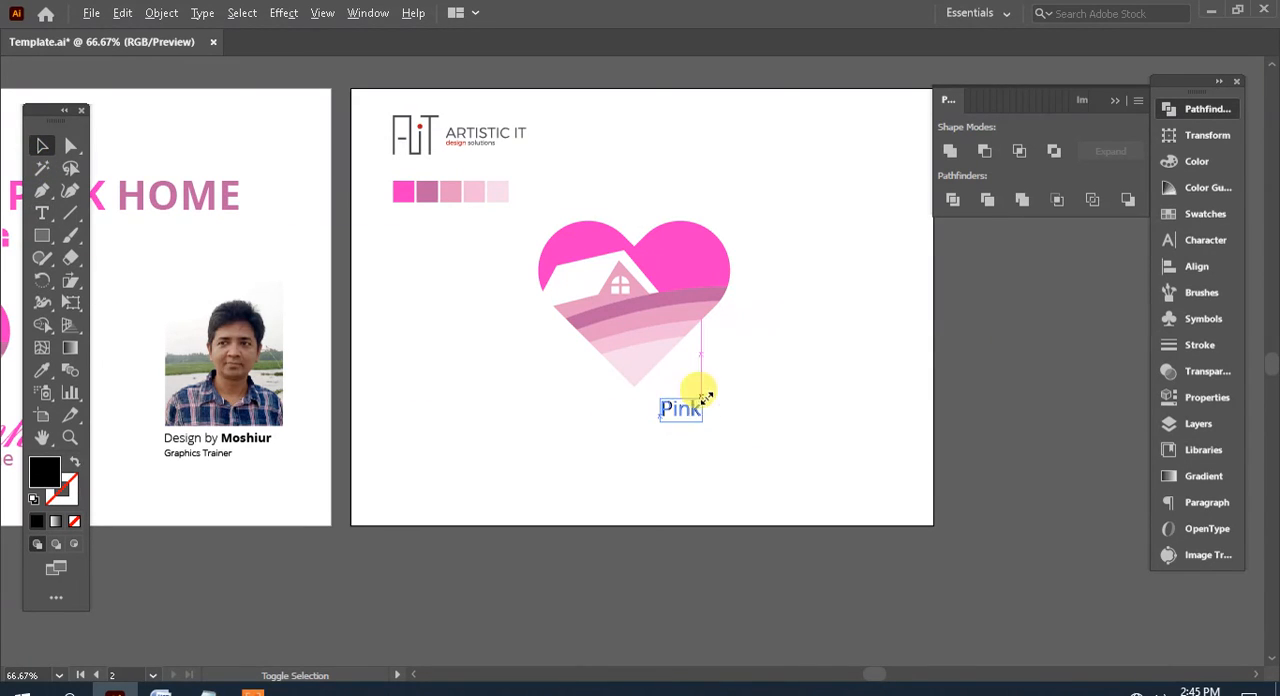
pyautogui.moveTo(706, 398); pyautogui.dragTo(761, 396)
pyautogui.moveTo(864, 422); pyautogui.dragTo(761, 353)
pyautogui.click(690, 334)
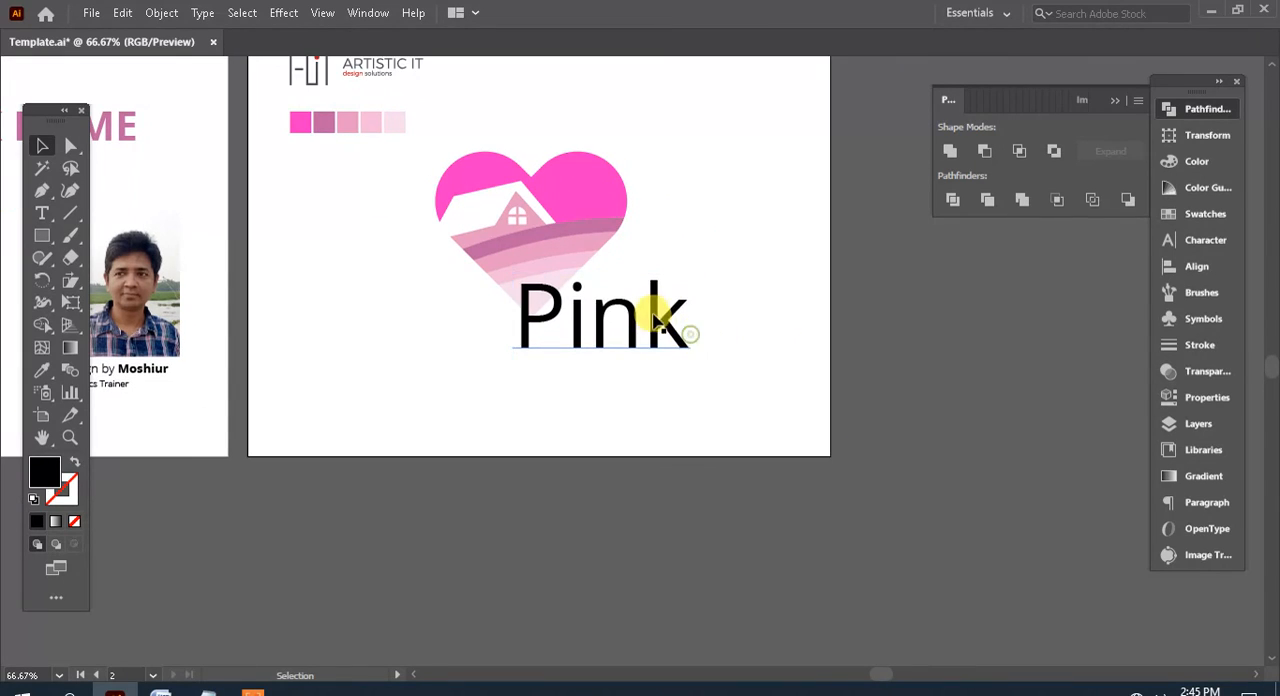
# Place a smaller copy of "Pink" beneath the original, replace its text with "home" and nudge it closer to "Pink"
pyautogui.moveTo(652, 312); pyautogui.dragTo(655, 400)
pyautogui.doubleClick(643, 393)
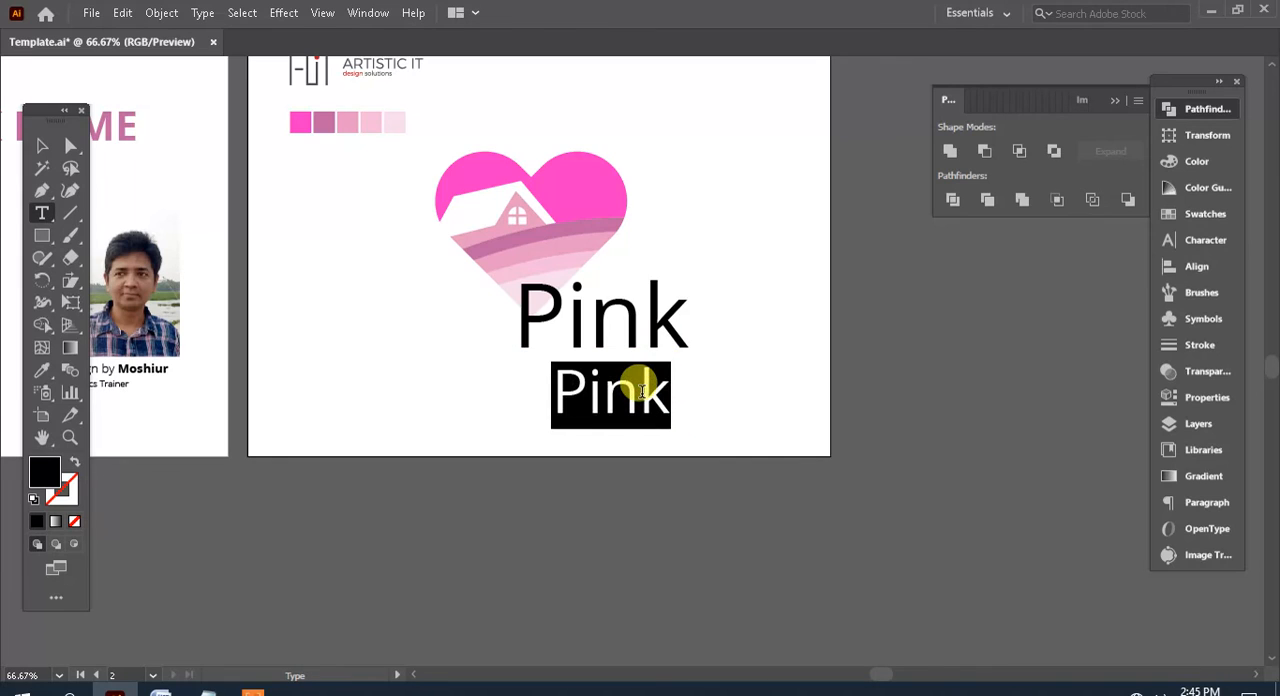
pyautogui.write('home')
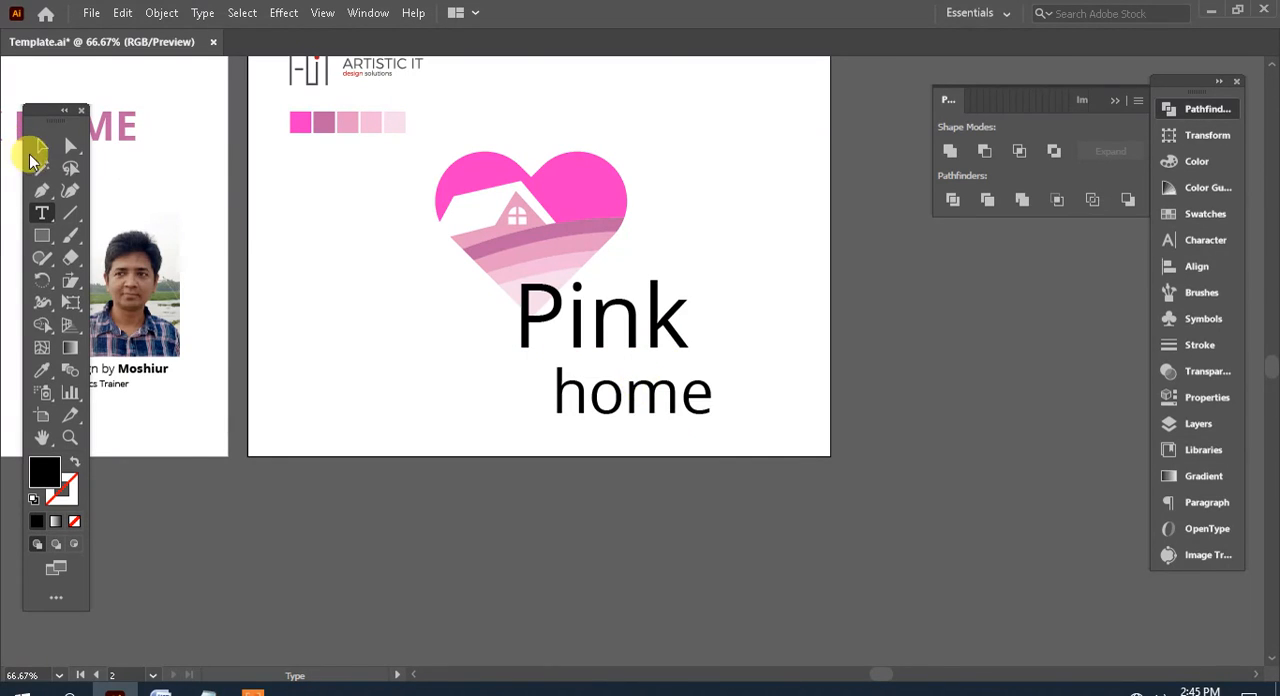
pyautogui.click(38, 148)
pyautogui.moveTo(609, 396); pyautogui.dragTo(604, 386)
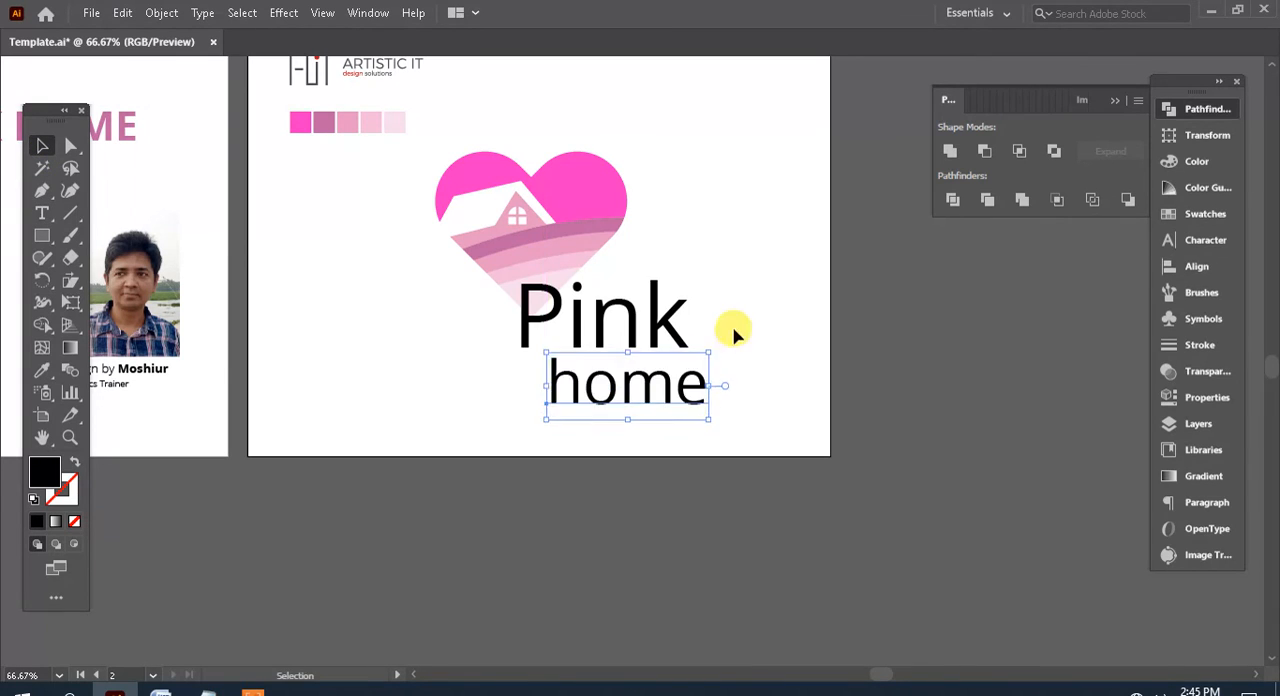
# Apply the script font and bright pink fill of the reference logo's "Pink" to the new "Pink" text with the Eyedropper
pyautogui.moveTo(734, 331); pyautogui.dragTo(882, 411)
pyautogui.click(829, 421)
pyautogui.moveTo(392, 435); pyautogui.dragTo(643, 377)
pyautogui.moveTo(520, 396); pyautogui.dragTo(424, 394)
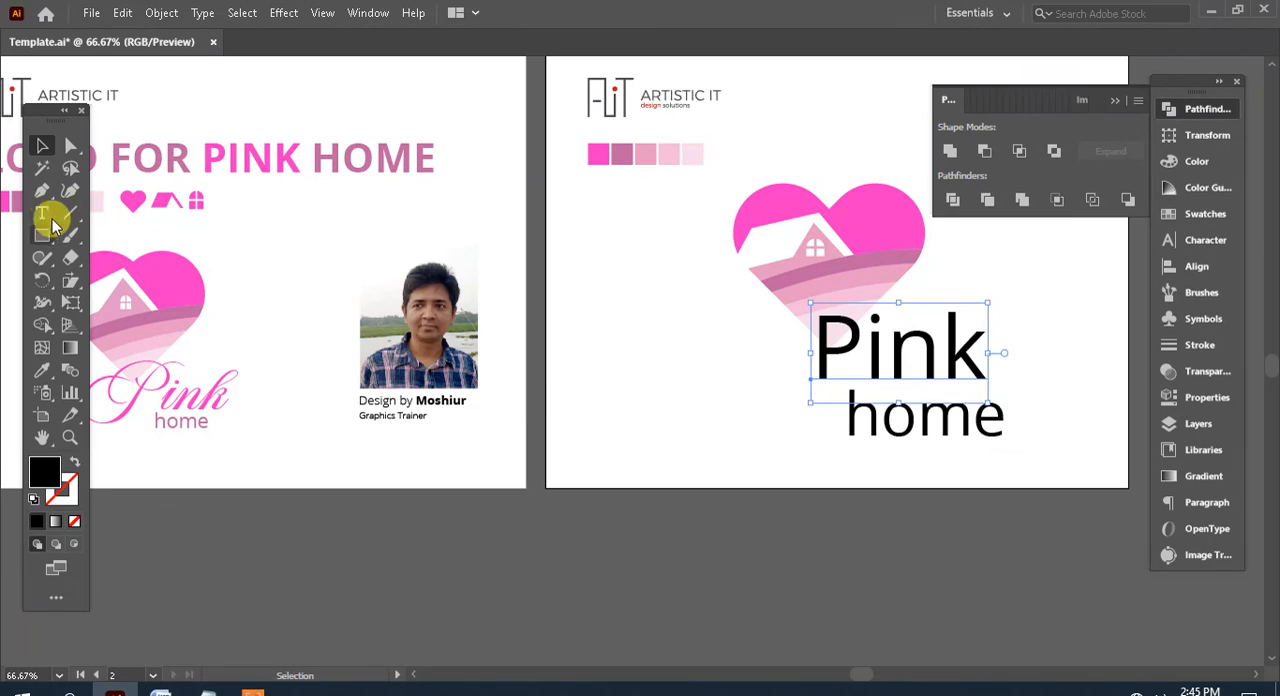
pyautogui.moveTo(665, 426); pyautogui.dragTo(480, 408)
pyautogui.moveTo(712, 352); pyautogui.dragTo(708, 357)
pyautogui.moveTo(730, 356); pyautogui.dragTo(708, 334)
pyautogui.click(42, 371)
pyautogui.moveTo(356, 378); pyautogui.dragTo(608, 396)
pyautogui.moveTo(686, 417); pyautogui.dragTo(642, 414)
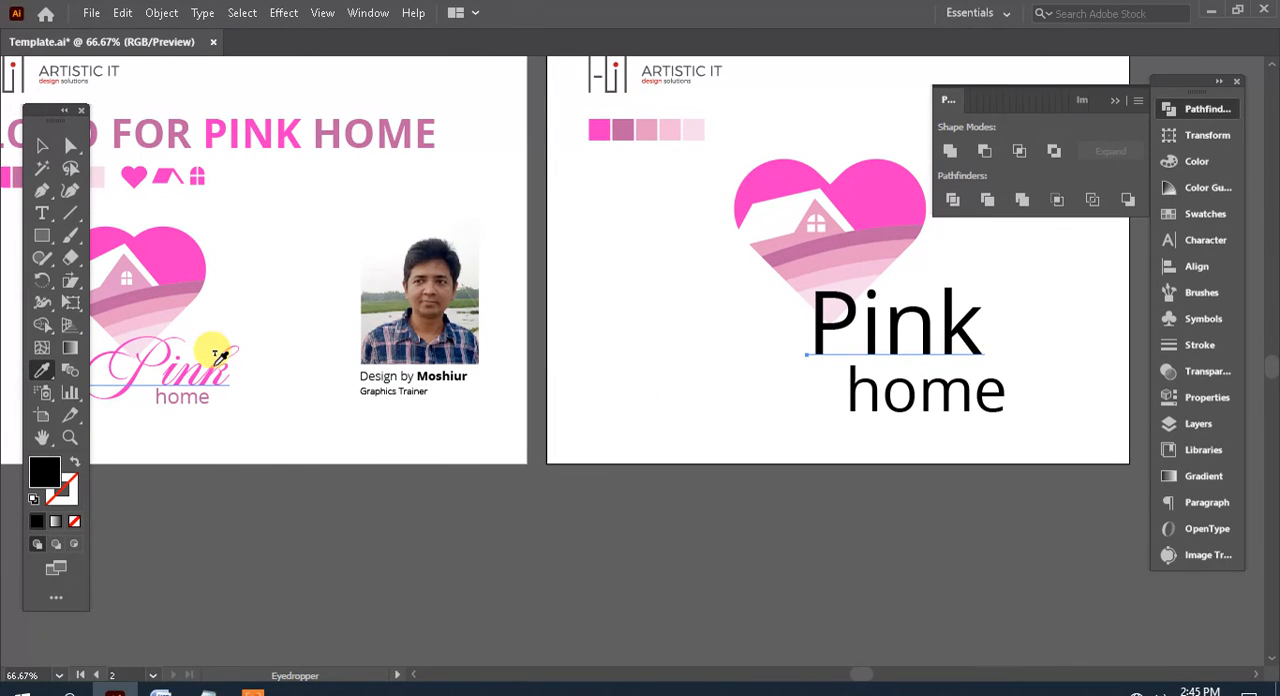
pyautogui.moveTo(594, 340); pyautogui.dragTo(323, 377)
pyautogui.moveTo(445, 377); pyautogui.dragTo(360, 380)
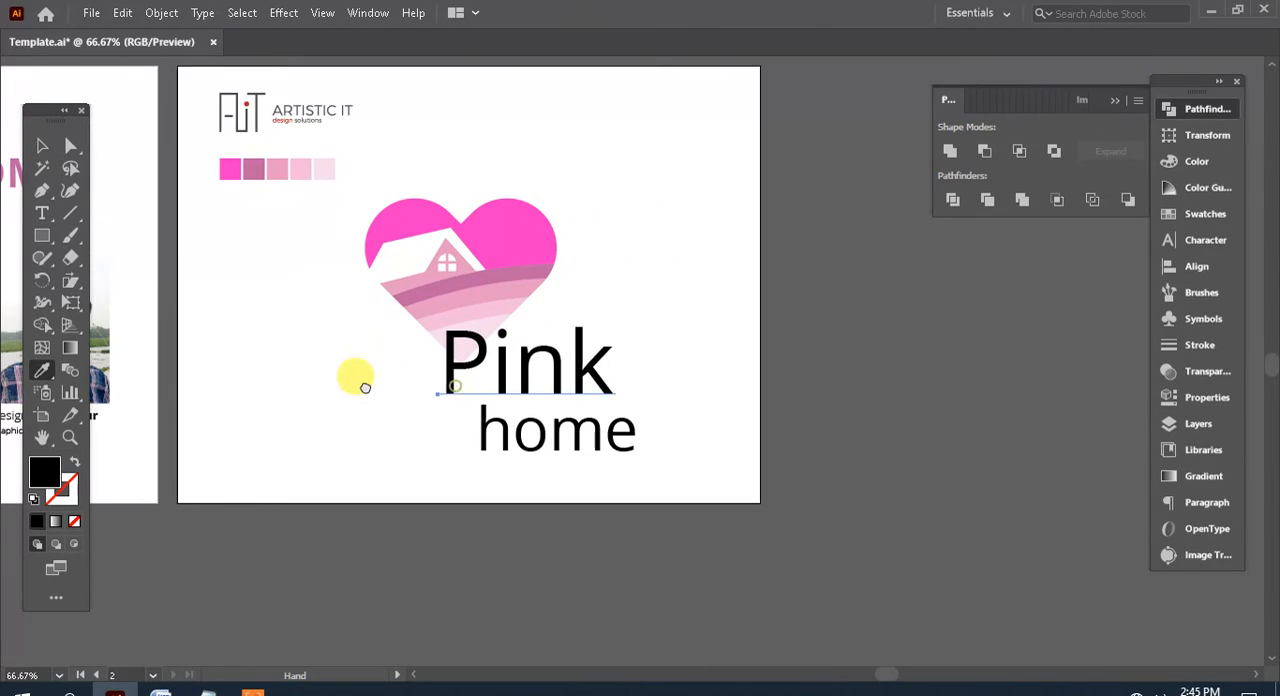
pyautogui.click(49, 149)
pyautogui.moveTo(532, 374); pyautogui.dragTo(732, 360)
pyautogui.moveTo(635, 377); pyautogui.dragTo(912, 363)
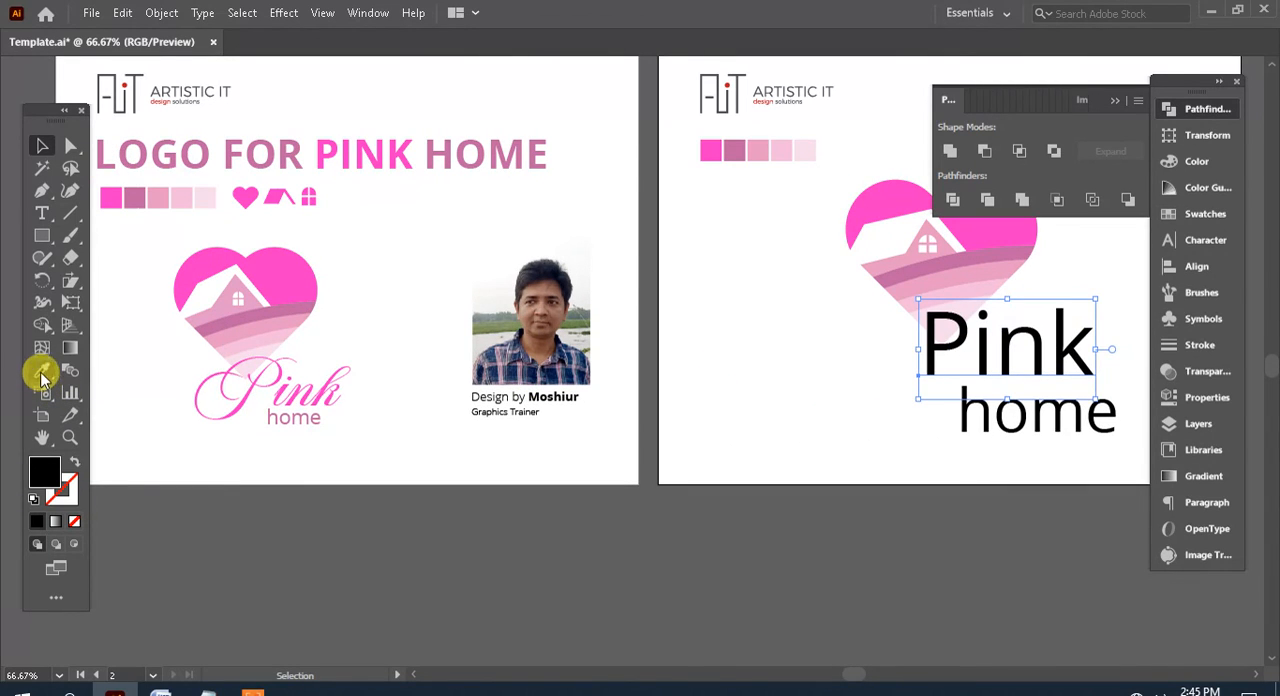
pyautogui.click(42, 374)
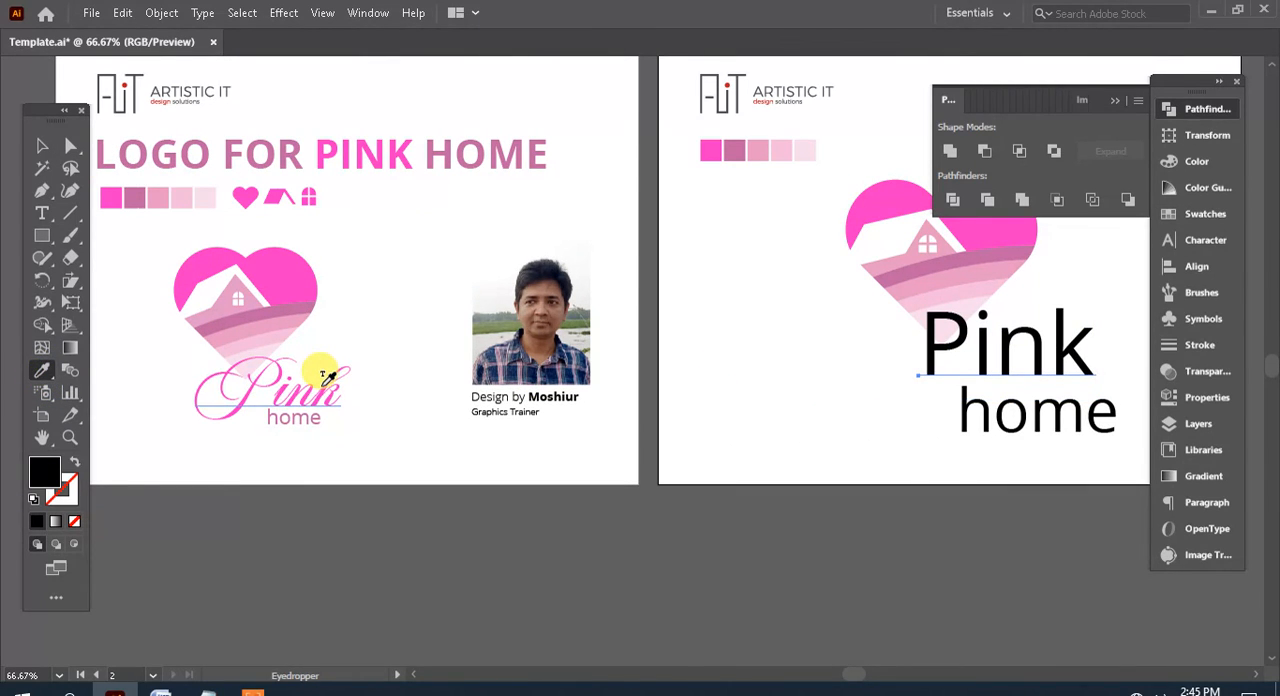
pyautogui.click(322, 383)
pyautogui.moveTo(755, 415); pyautogui.dragTo(437, 474)
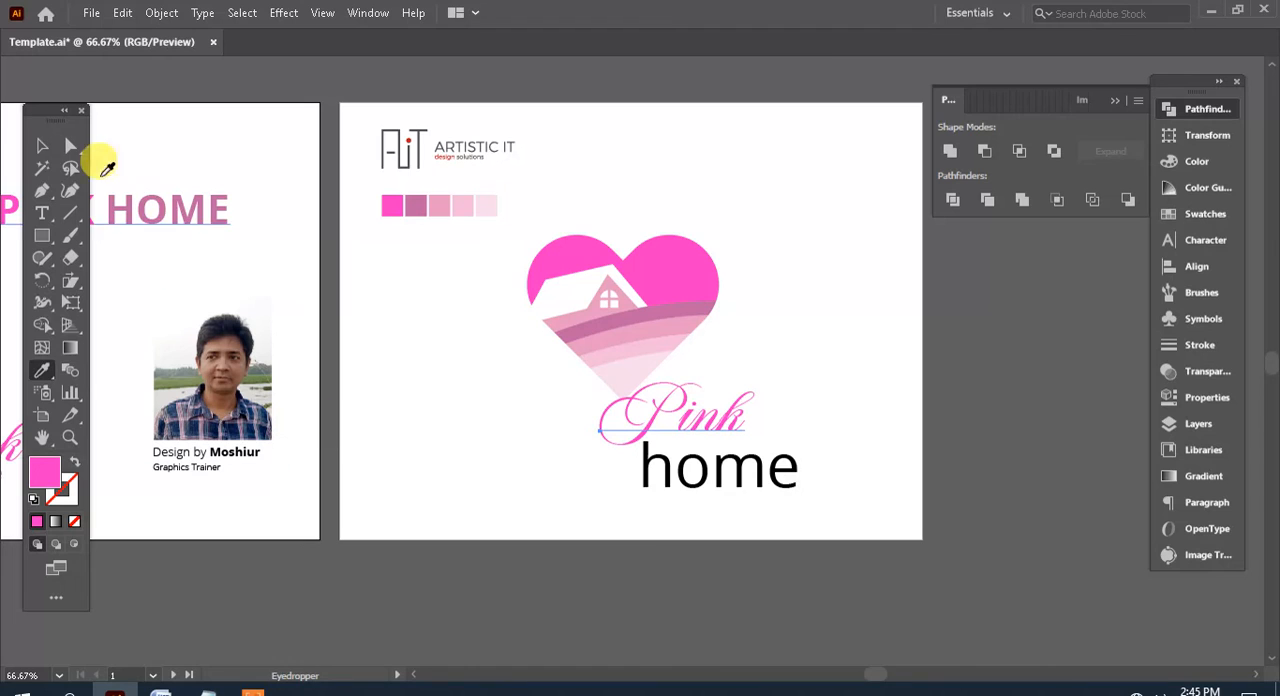
# Move the script "Pink" up and slightly left so it overlaps the heart's lower tip, and deselect it
pyautogui.press('v')
pyautogui.moveTo(706, 413); pyautogui.dragTo(692, 405)
pyautogui.click(894, 347)
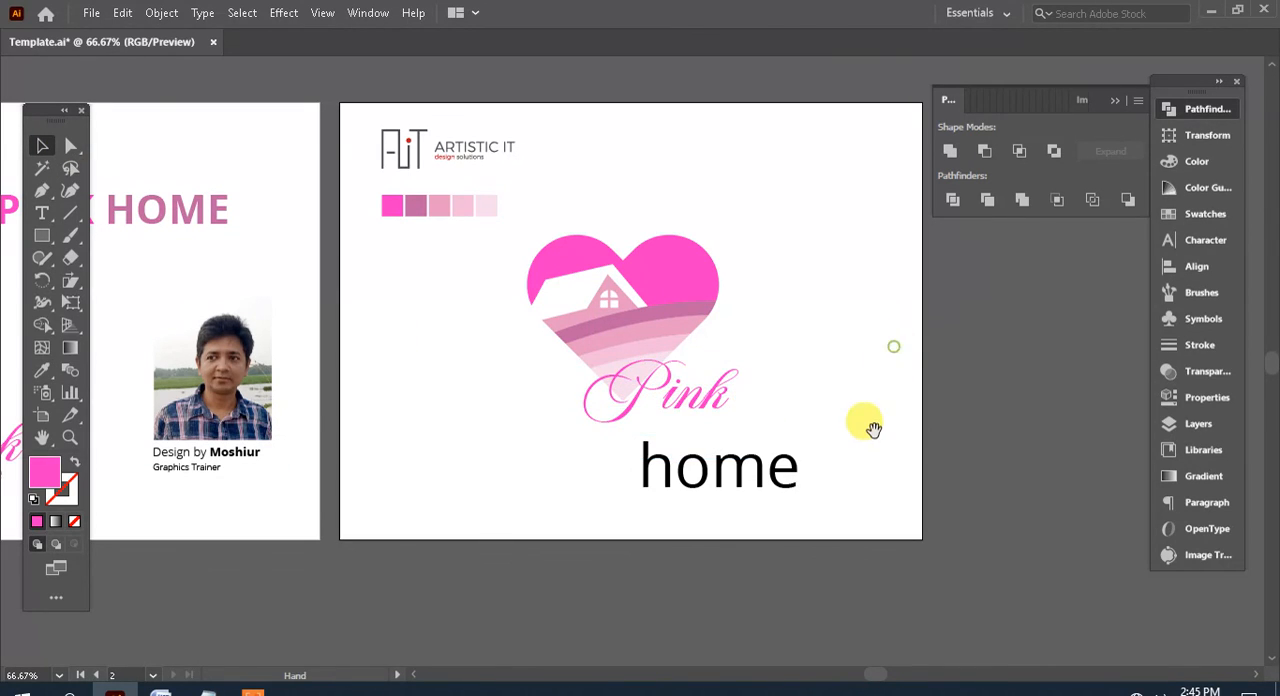
# Select the heart together with "Pink", move them slightly up and to the left, and deselect them
pyautogui.moveTo(869, 411); pyautogui.dragTo(799, 331)
pyautogui.moveTo(719, 327); pyautogui.dragTo(479, 170)
pyautogui.moveTo(586, 191); pyautogui.dragTo(567, 174)
pyautogui.click(778, 320)
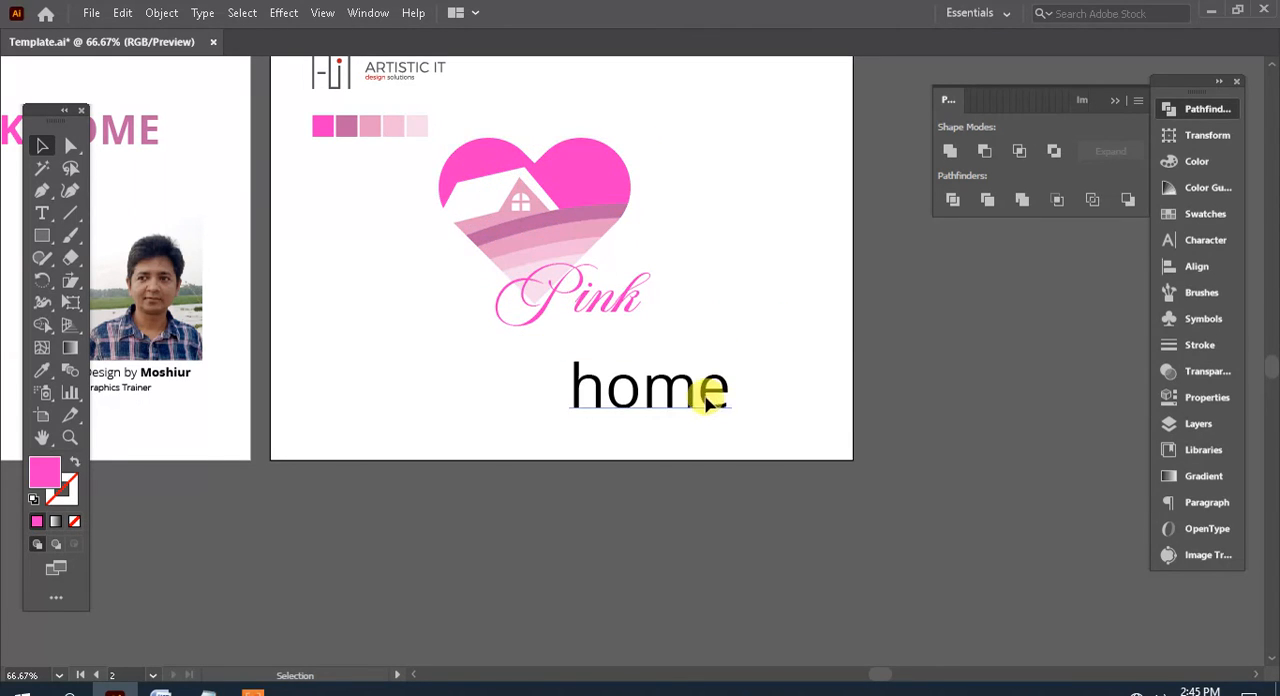
# Move "home" up directly beneath "Pink" and scale it down to about 56 pt
pyautogui.moveTo(701, 405); pyautogui.dragTo(714, 358)
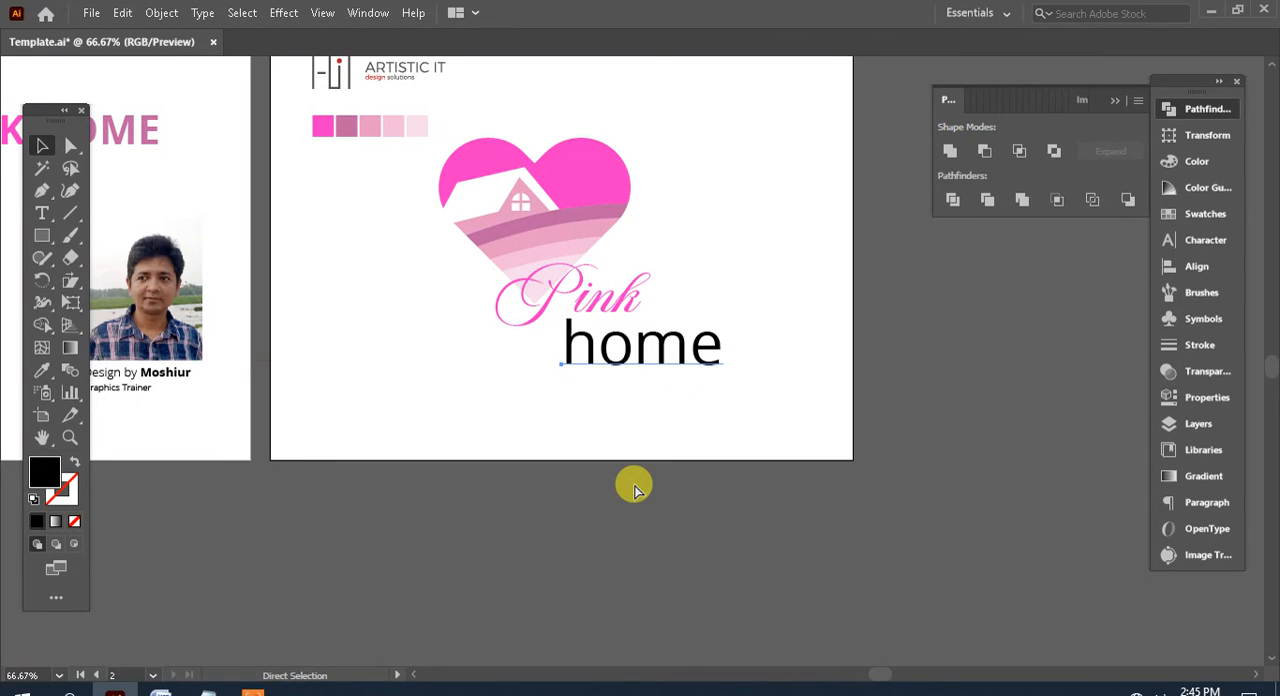
pyautogui.hotkey('ctrl', 't')
pyautogui.click(1027, 160)
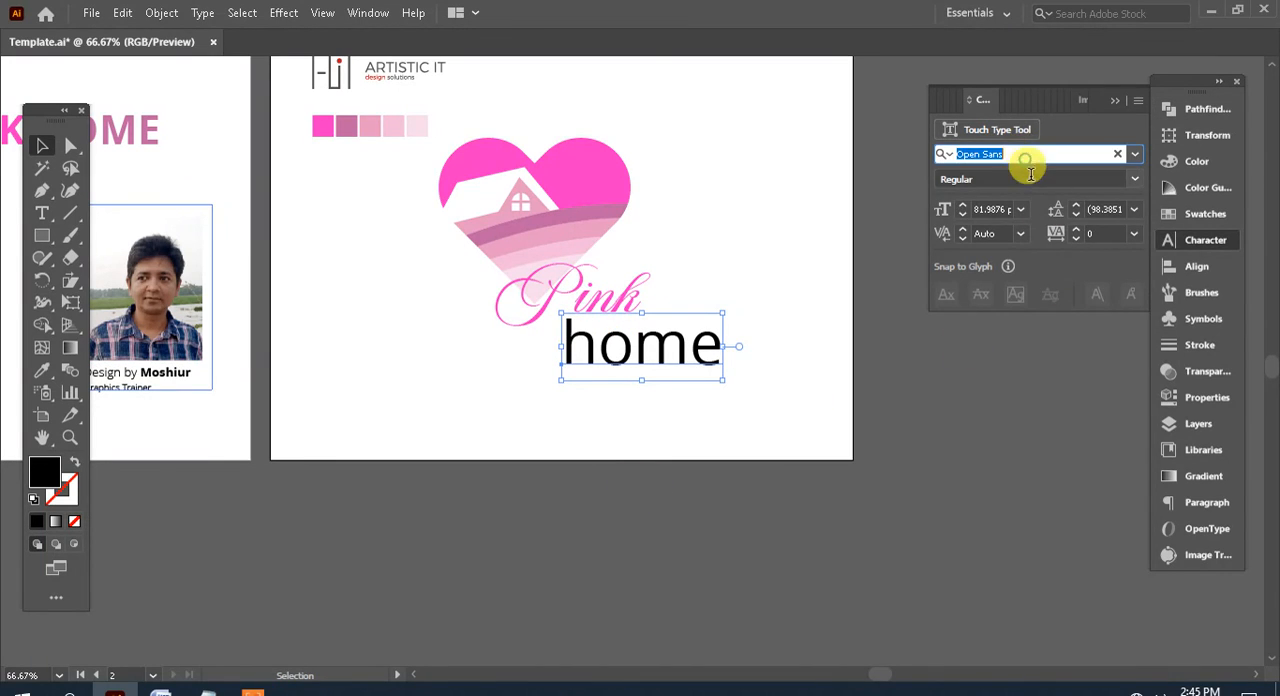
pyautogui.click(817, 414)
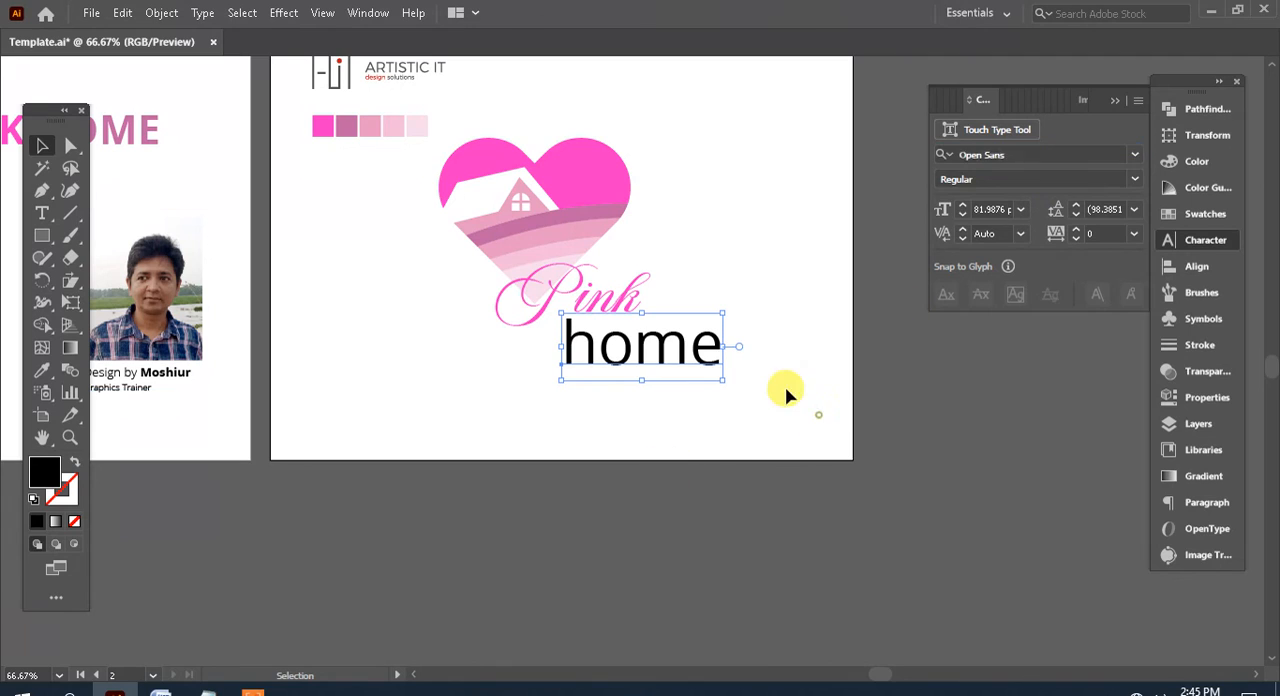
pyautogui.moveTo(762, 377); pyautogui.dragTo(688, 327)
pyautogui.moveTo(650, 360); pyautogui.dragTo(635, 345)
pyautogui.click(737, 336)
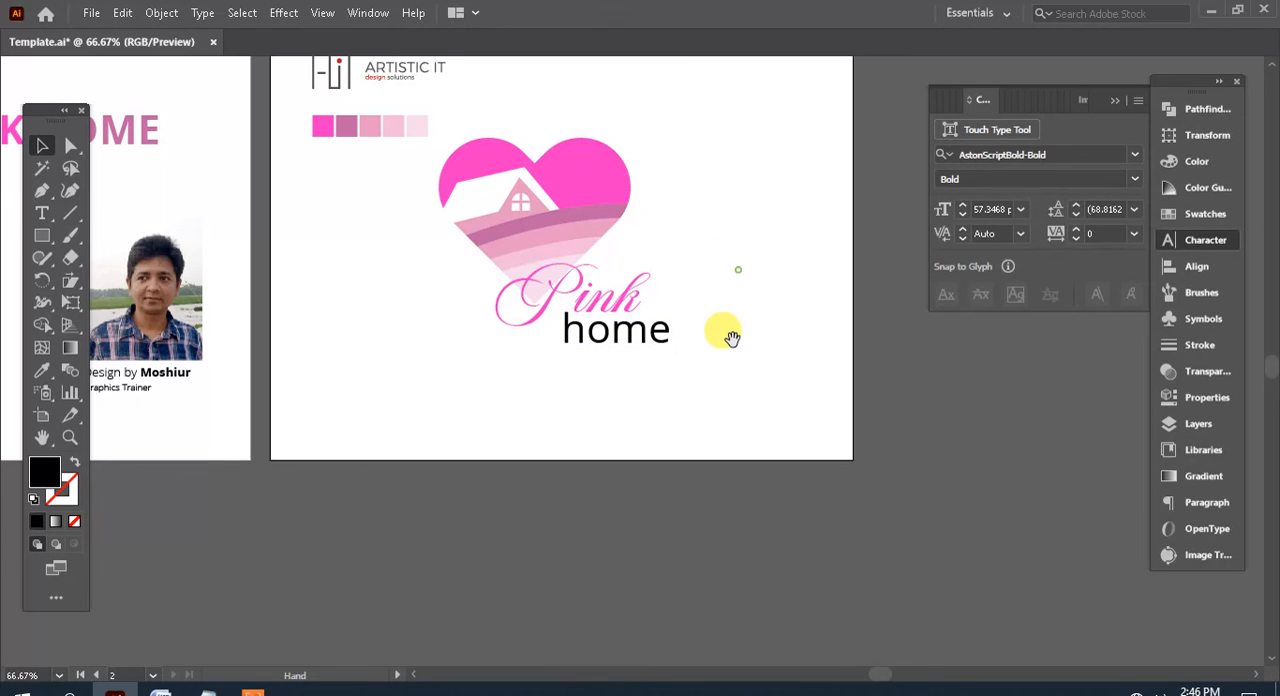
# Set the font of "home" to Poppins ExtraLight and scale the word down to about 45 pt
pyautogui.click(654, 343)
pyautogui.click(998, 152)
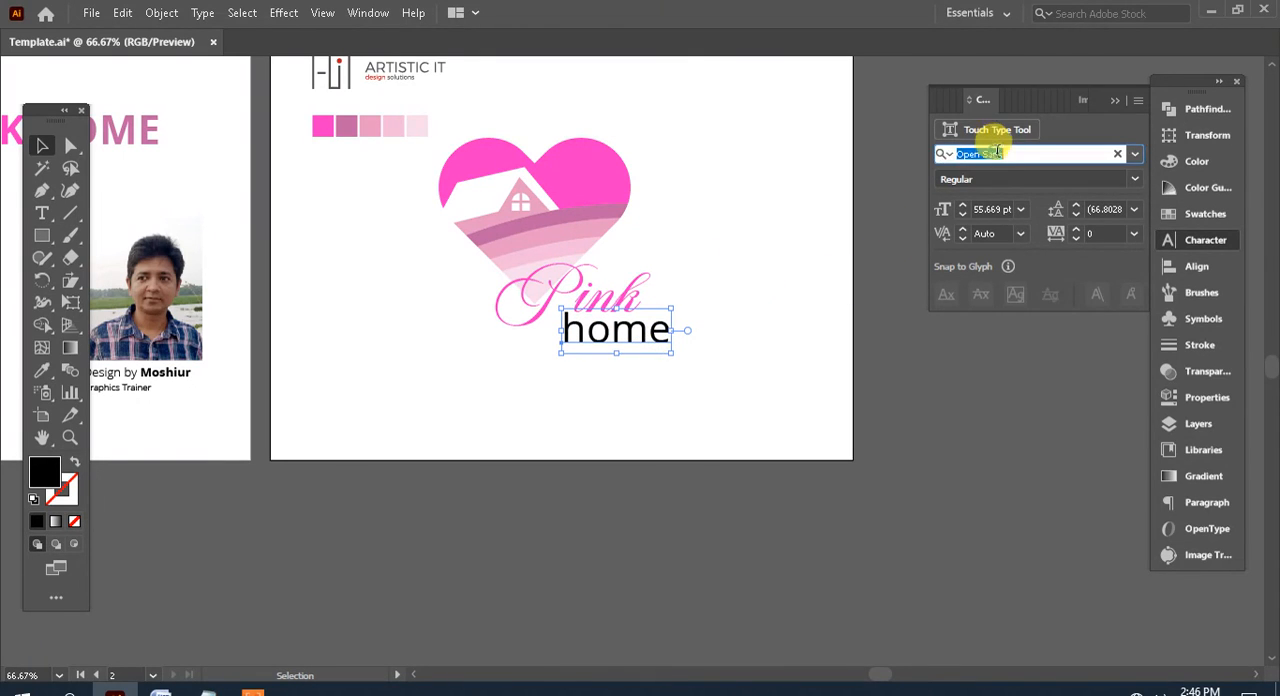
pyautogui.write('pa')
pyautogui.write('pp')
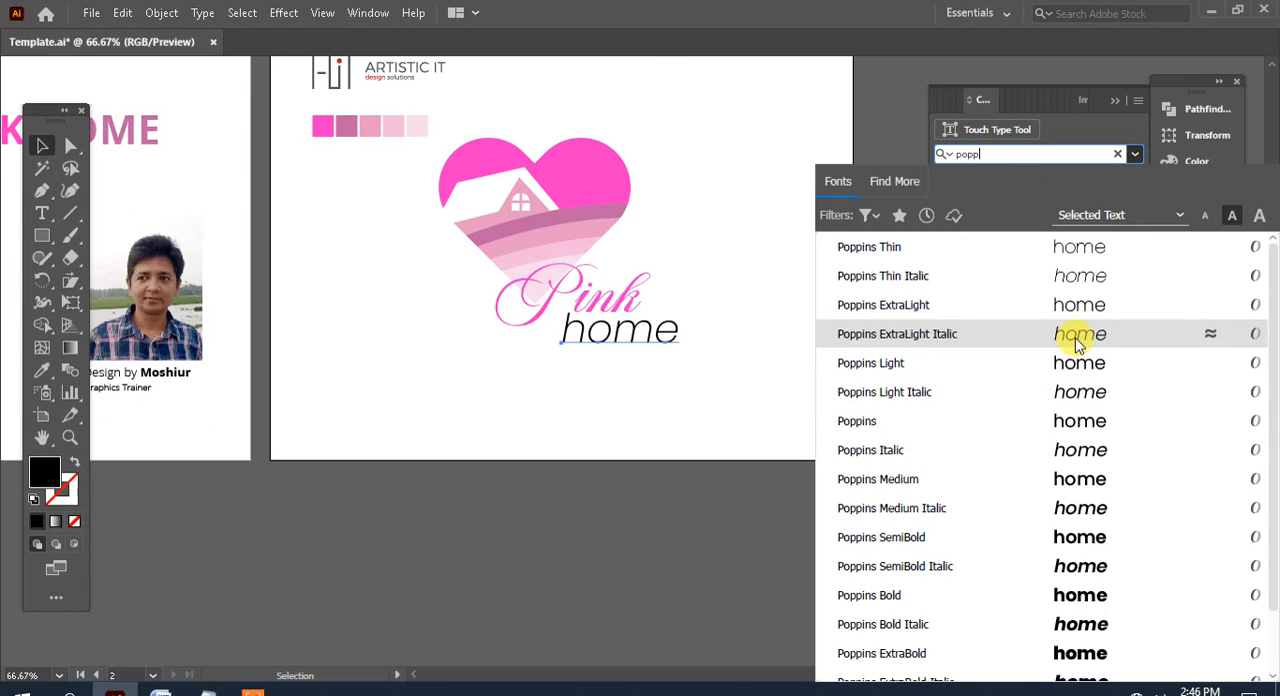
pyautogui.click(1077, 307)
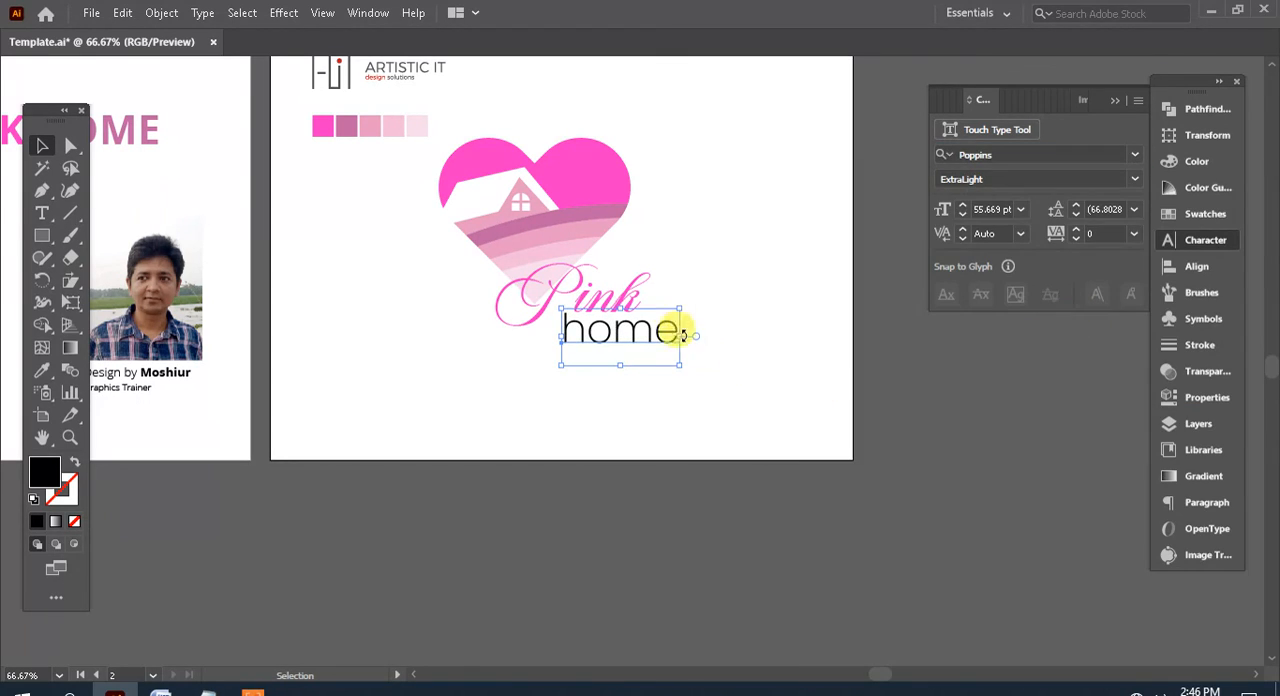
pyautogui.moveTo(678, 308); pyautogui.dragTo(686, 343)
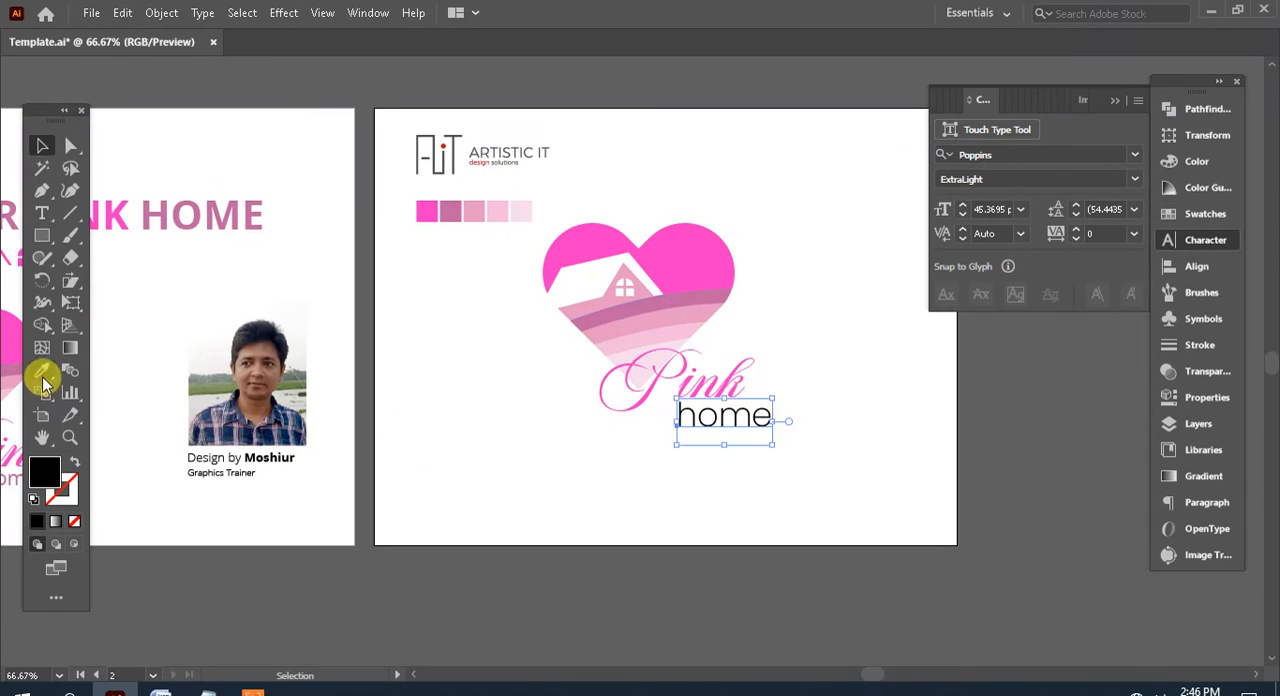
# Fill "home" with the mauve sampled from the second palette swatch and shift it slightly left under "Pink"
pyautogui.click(42, 370)
pyautogui.click(450, 209)
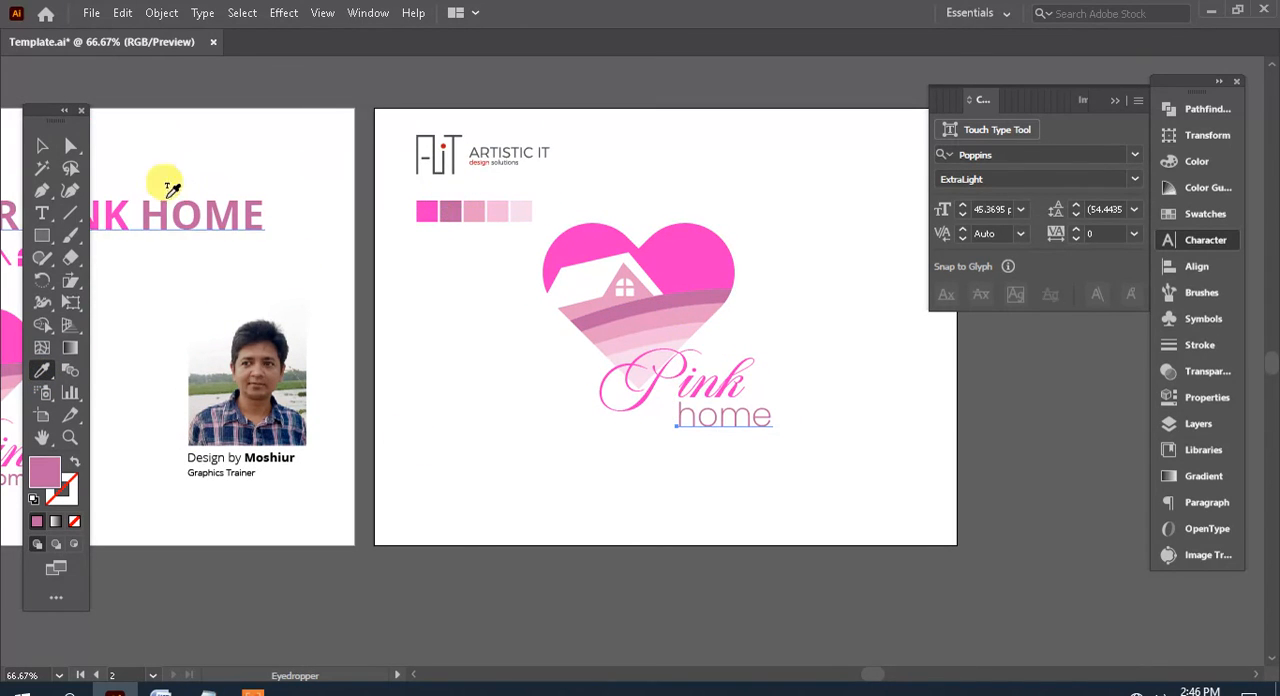
pyautogui.click(48, 147)
pyautogui.moveTo(724, 427); pyautogui.dragTo(724, 427)
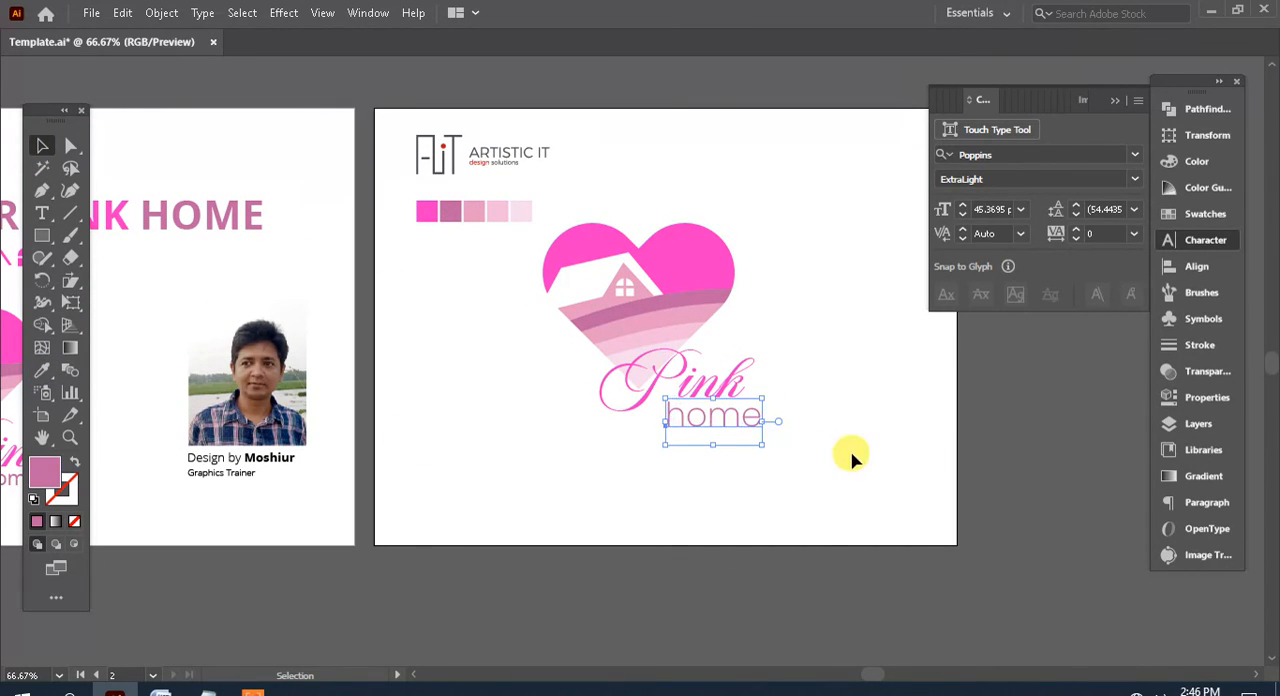
pyautogui.click(852, 458)
# Select the whole logo with its text, move it slightly down on the artboard and deselect it
pyautogui.moveTo(854, 383); pyautogui.dragTo(849, 450)
pyautogui.moveTo(841, 546); pyautogui.dragTo(551, 277)
pyautogui.moveTo(677, 329); pyautogui.dragTo(677, 354)
pyautogui.click(813, 455)
pyautogui.moveTo(813, 455); pyautogui.dragTo(766, 334)
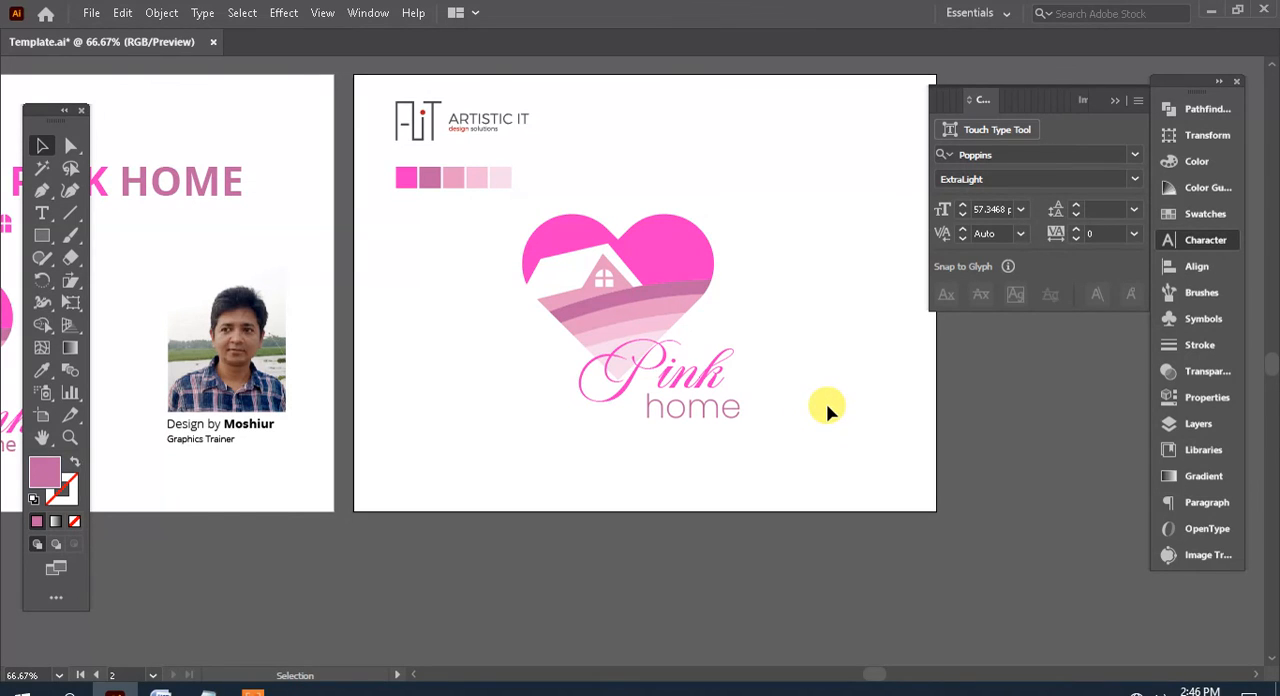
pyautogui.click(255, 691)
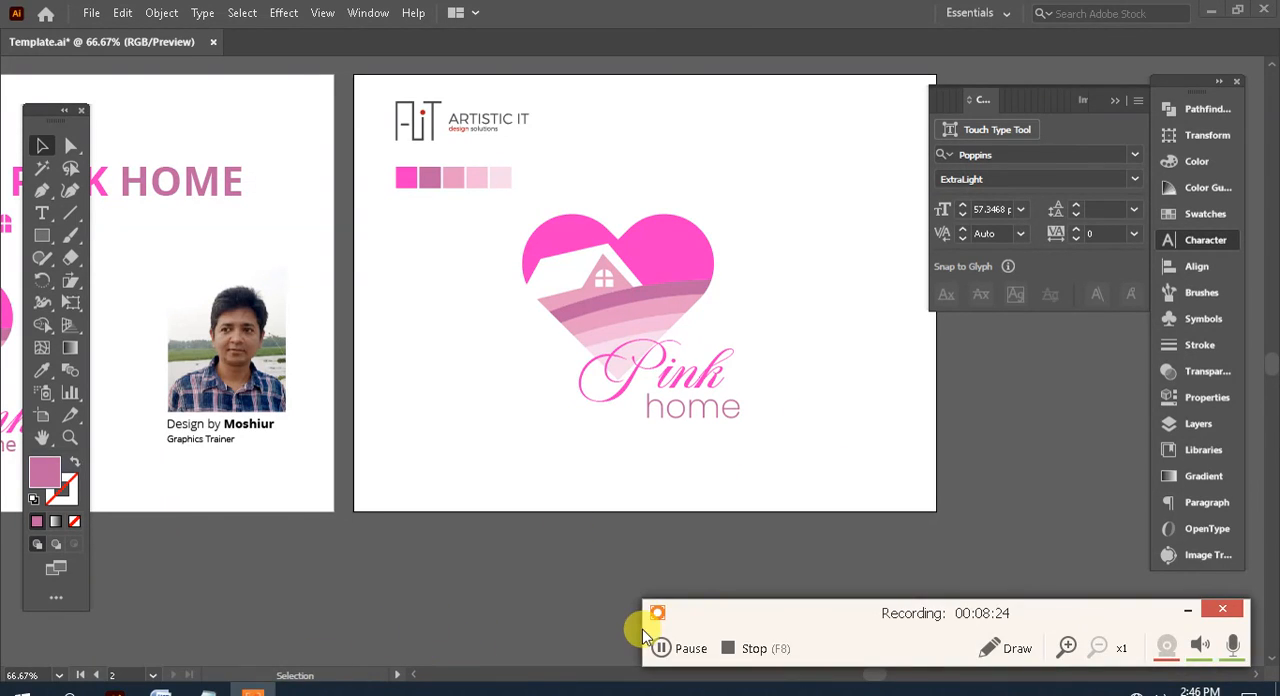